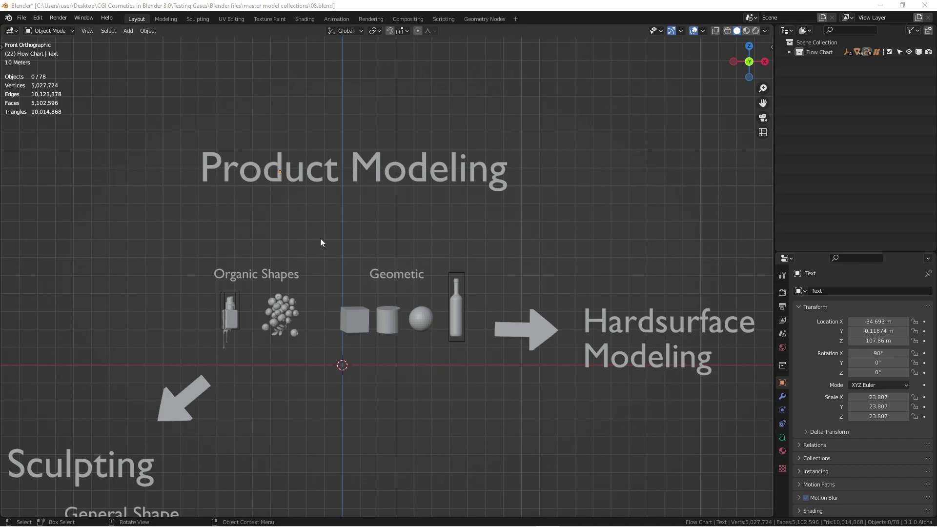
# - Return to the front view and pan across the flow chart toward the bottle
pyautogui.moveTo(348, 229); pyautogui.dragTo(341, 229, button='middle')
pyautogui.press('KP_1')
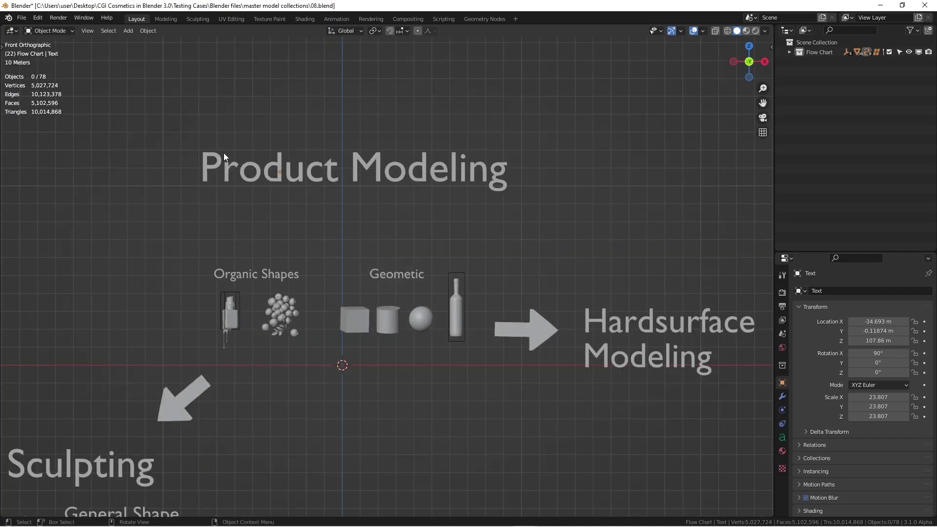
pyautogui.scroll(-2, 395, 166)
pyautogui.moveTo(364, 200)
pyautogui.keyDown('shift'); pyautogui.mouseDown(button='middle')
pyautogui.moveTo(307, 190)
pyautogui.moveTo(367, 202)
pyautogui.mouseUp(button='middle'); pyautogui.keyUp('shift')
pyautogui.scroll(2, 298, 193)
pyautogui.scroll(1, 299, 196)
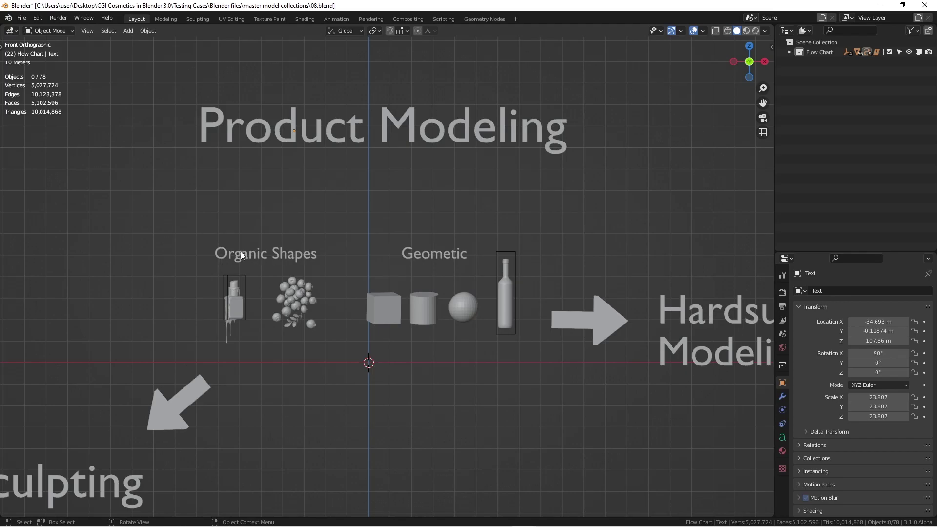
pyautogui.scroll(8, 298, 293)
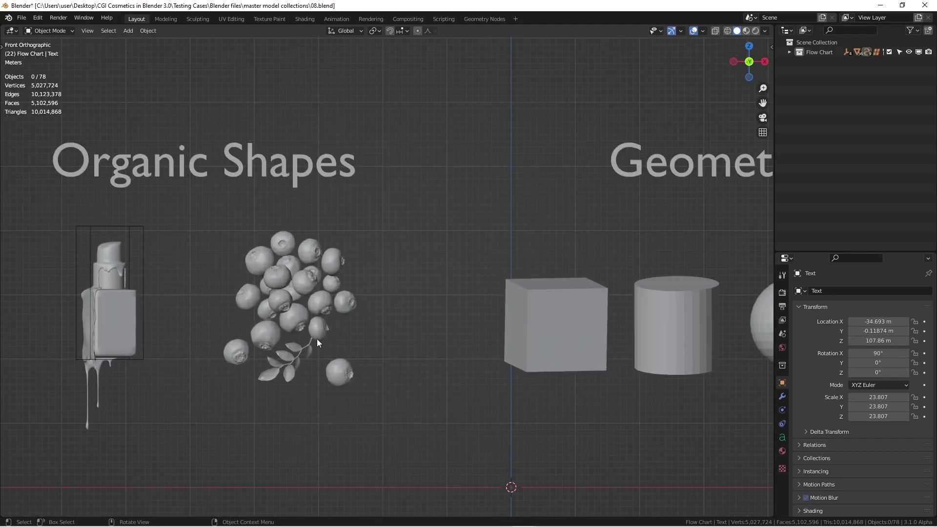
pyautogui.keyDown('shift'); pyautogui.moveTo(326, 343); pyautogui.dragTo(496, 314, button='middle'); pyautogui.keyUp('shift')
pyautogui.scroll(-2, 500, 312)
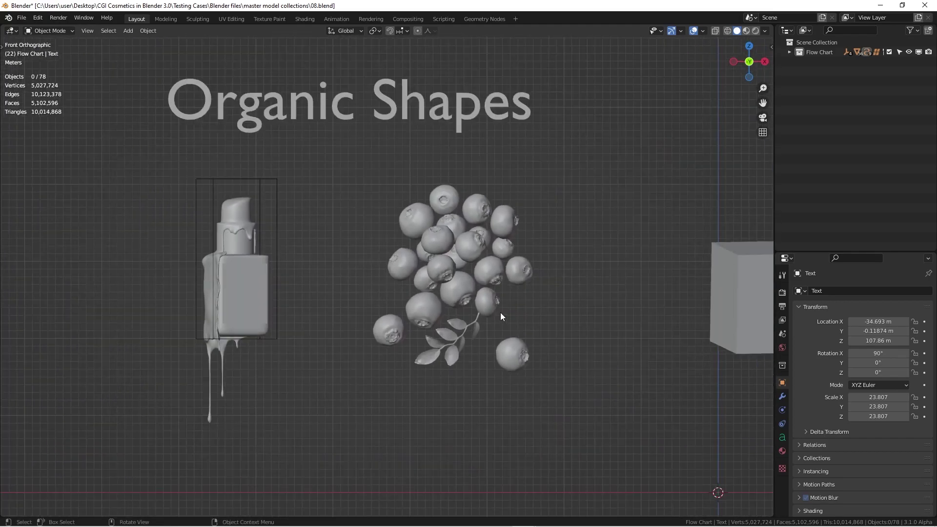
# - Try selecting the lone berry, the bottle drip, the Geometic group and the sphere
pyautogui.click(518, 366)
pyautogui.click(228, 226)
pyautogui.click(318, 401)
pyautogui.scroll(-2, 299, 209)
pyautogui.keyDown('shift'); pyautogui.moveTo(300, 210); pyautogui.dragTo(123, 249, button='middle'); pyautogui.keyUp('shift')
pyautogui.scroll(-2, 476, 226)
pyautogui.keyDown('shift'); pyautogui.moveTo(477, 226); pyautogui.dragTo(263, 229, button='middle'); pyautogui.keyUp('shift')
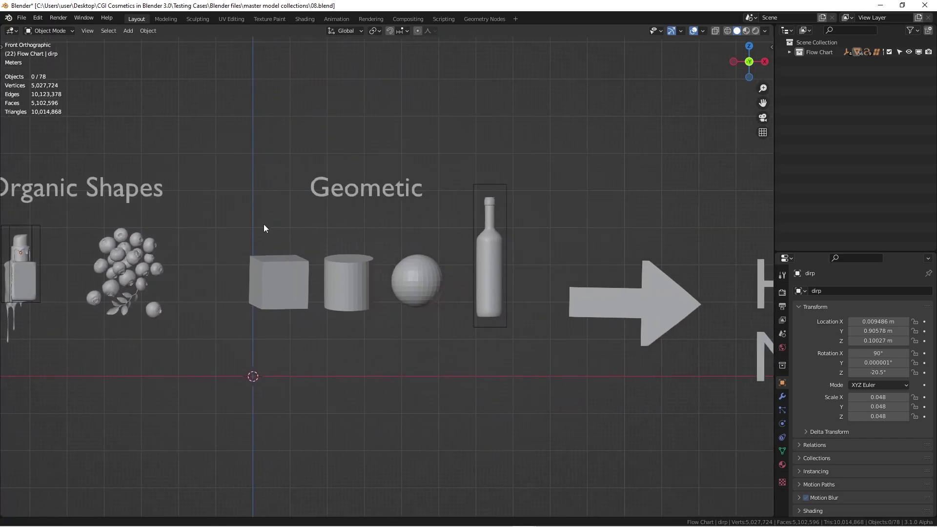
pyautogui.moveTo(236, 130); pyautogui.dragTo(533, 383)
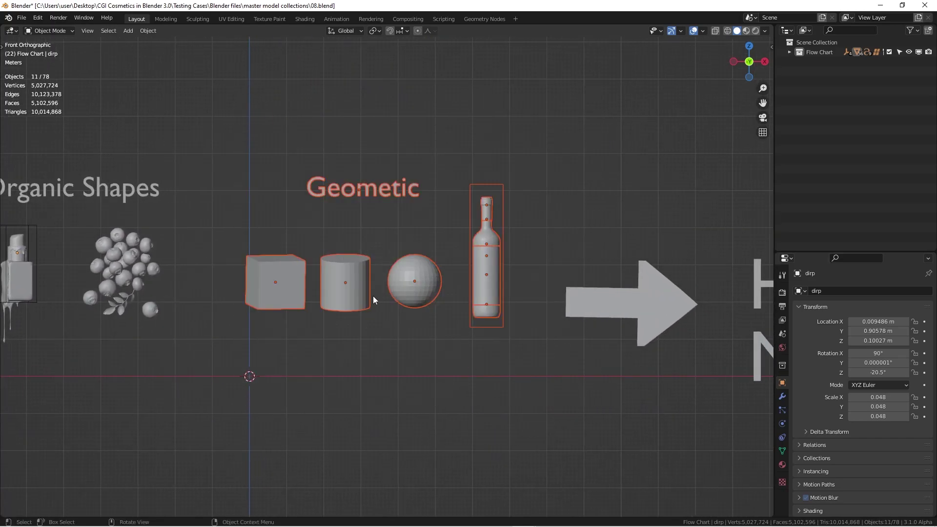
pyautogui.click(416, 274)
# - Box-select the wine bottle, deselect it, then zoom into the Organic Shapes group
pyautogui.scroll(1, 396, 239)
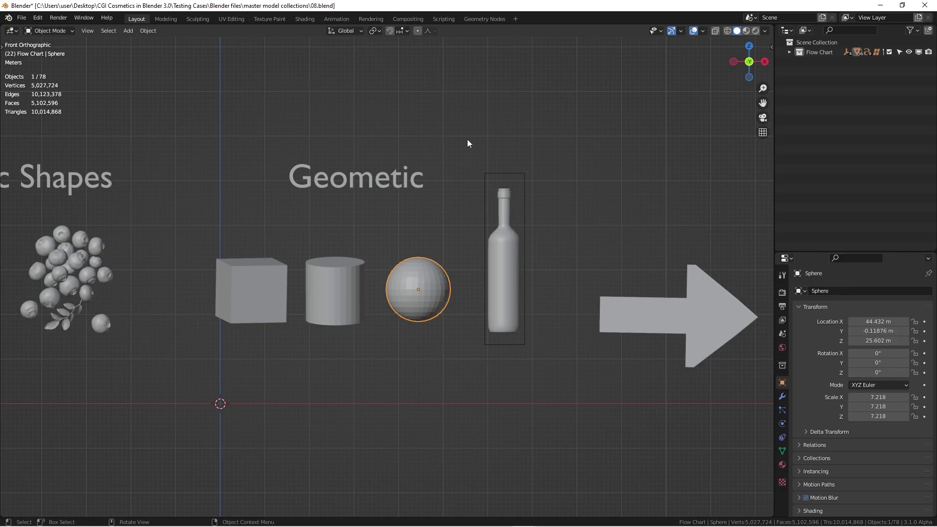
pyautogui.moveTo(472, 160); pyautogui.dragTo(541, 356)
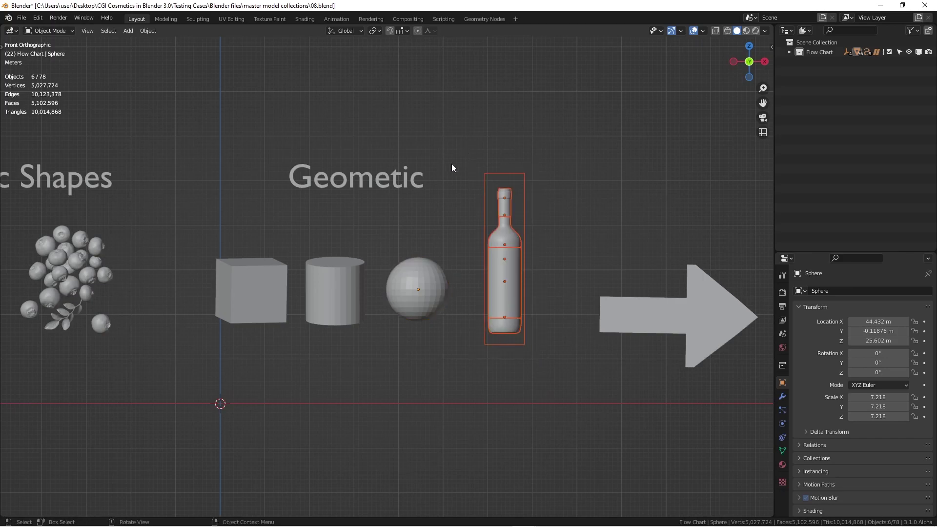
pyautogui.click(453, 236)
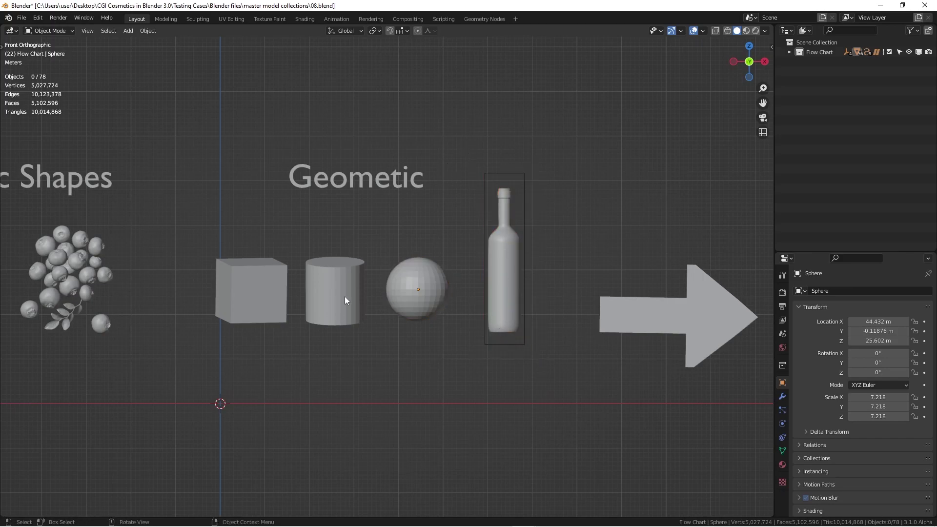
pyautogui.scroll(-4, 372, 248)
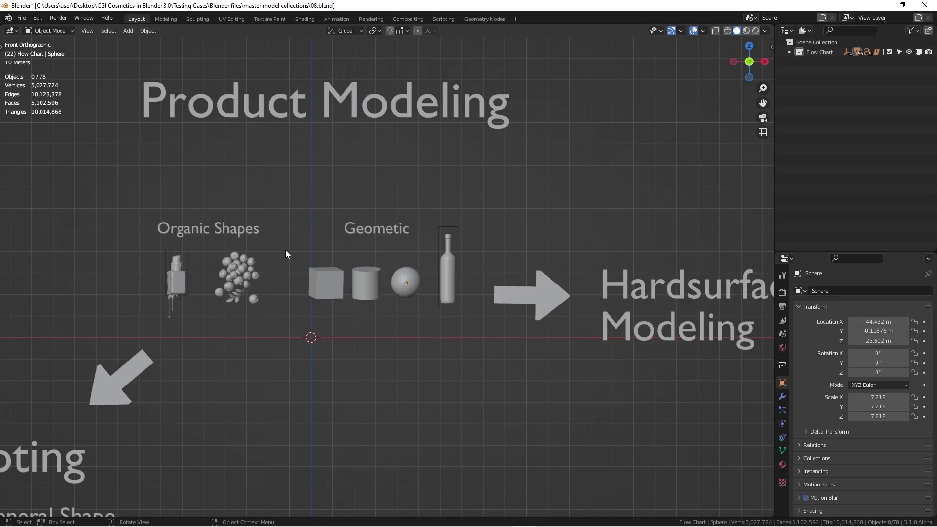
pyautogui.scroll(1, 282, 256)
pyautogui.scroll(1, 249, 290)
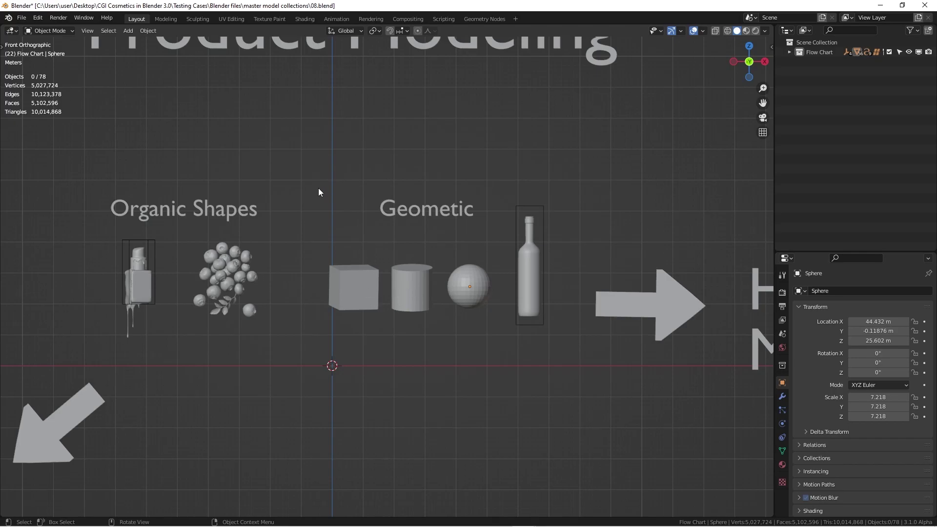
pyautogui.scroll(-1, 318, 191)
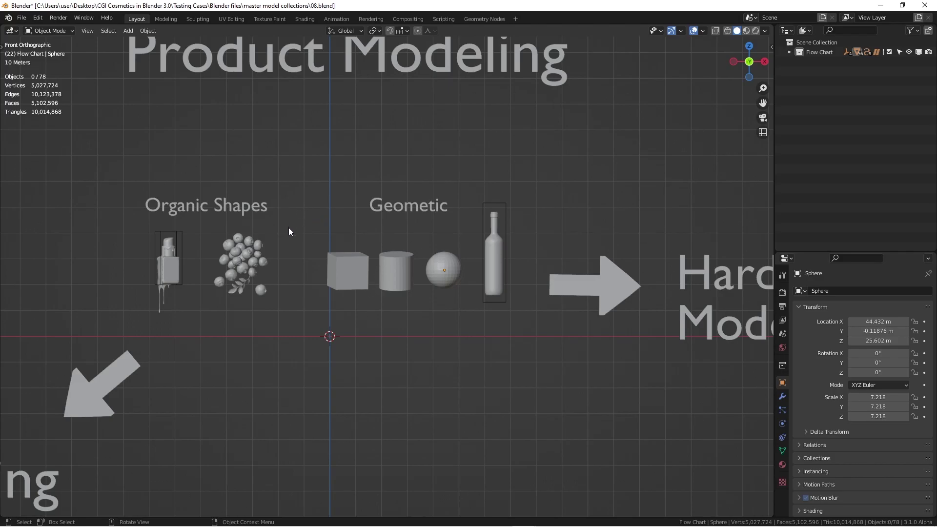
pyautogui.scroll(1, 286, 230)
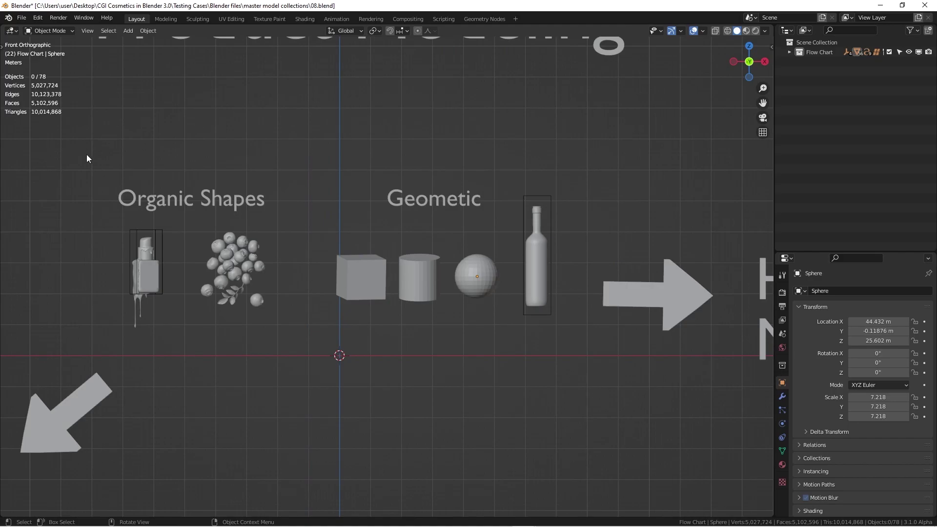
pyautogui.hotkey('shift', 'b')
pyautogui.moveTo(84, 203); pyautogui.dragTo(306, 339)
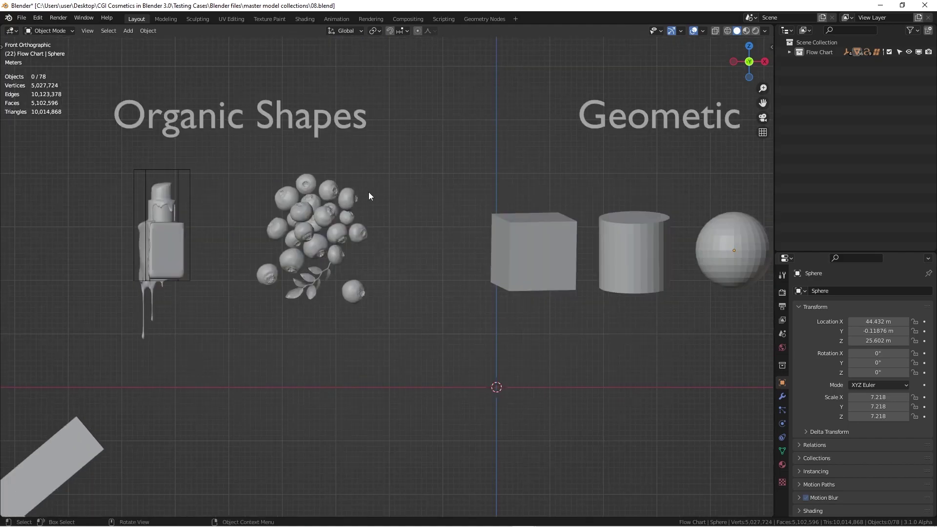
# - Center the Sculpting section and briefly switch to the Sculpting workspace and back to Layout
pyautogui.scroll(-3, 402, 205)
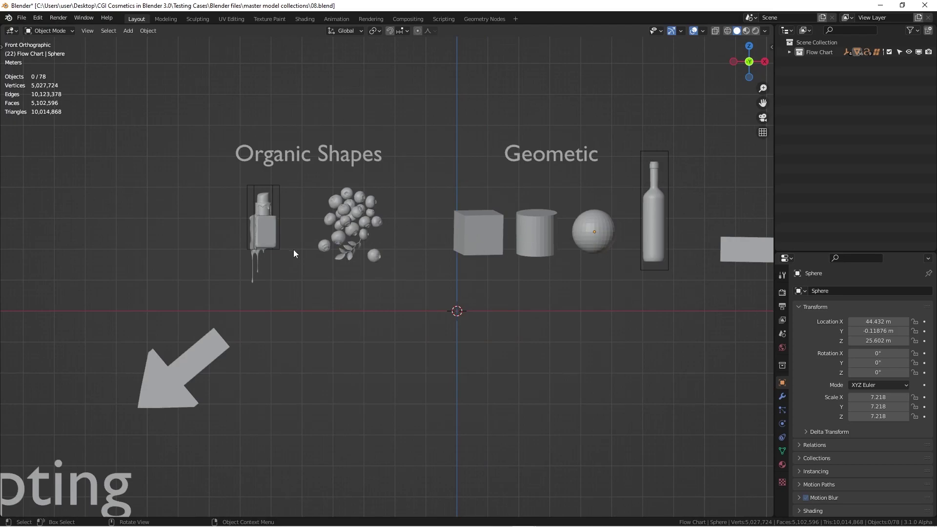
pyautogui.scroll(-2, 297, 312)
pyautogui.keyDown('shift'); pyautogui.moveTo(326, 342); pyautogui.dragTo(485, 245, button='middle'); pyautogui.keyUp('shift')
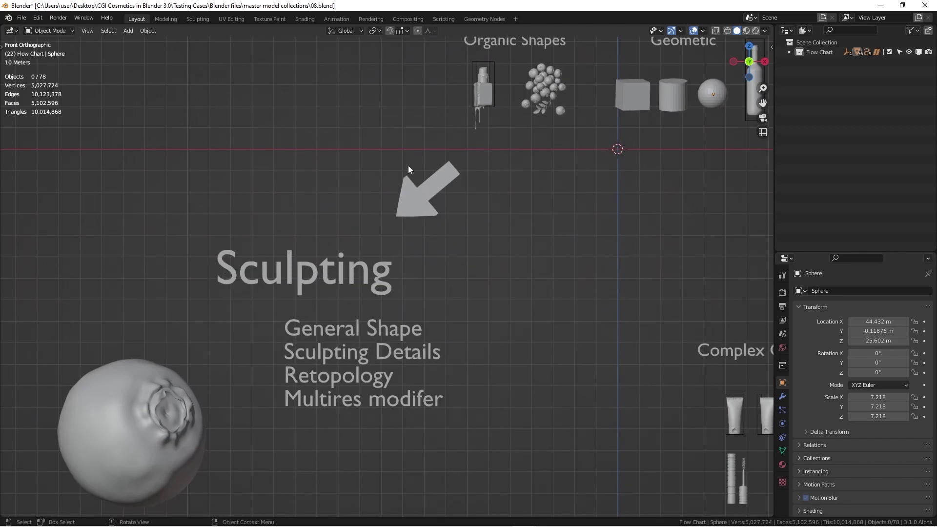
pyautogui.keyDown('shift'); pyautogui.moveTo(398, 375); pyautogui.dragTo(411, 276, button='middle'); pyautogui.keyUp('shift')
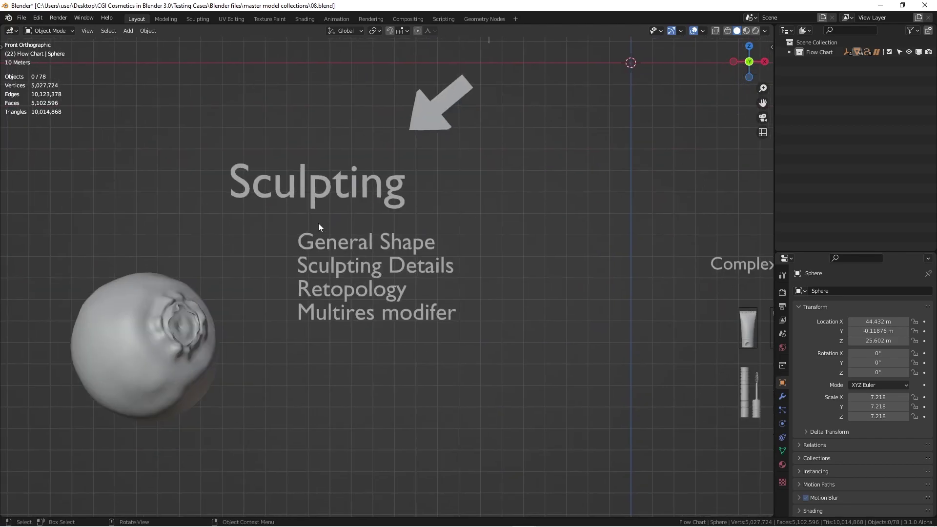
pyautogui.scroll(1, 318, 229)
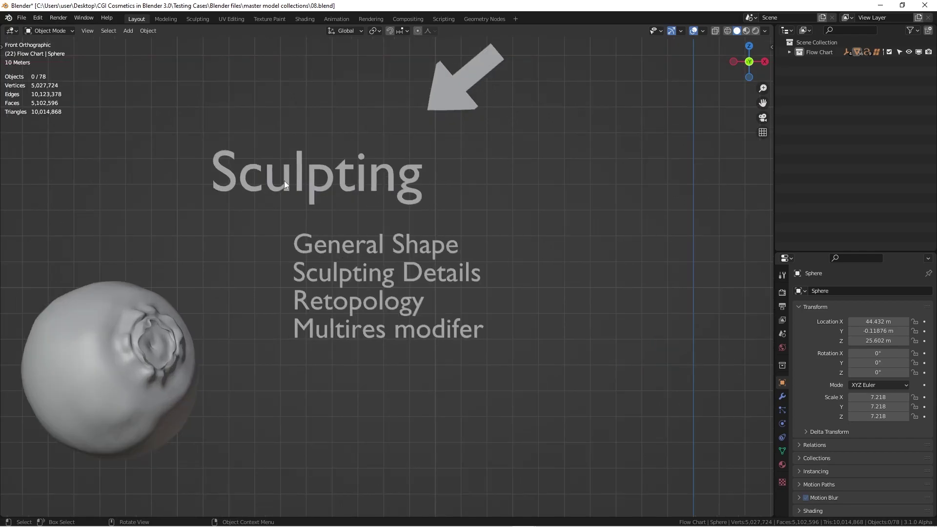
pyautogui.click(203, 18)
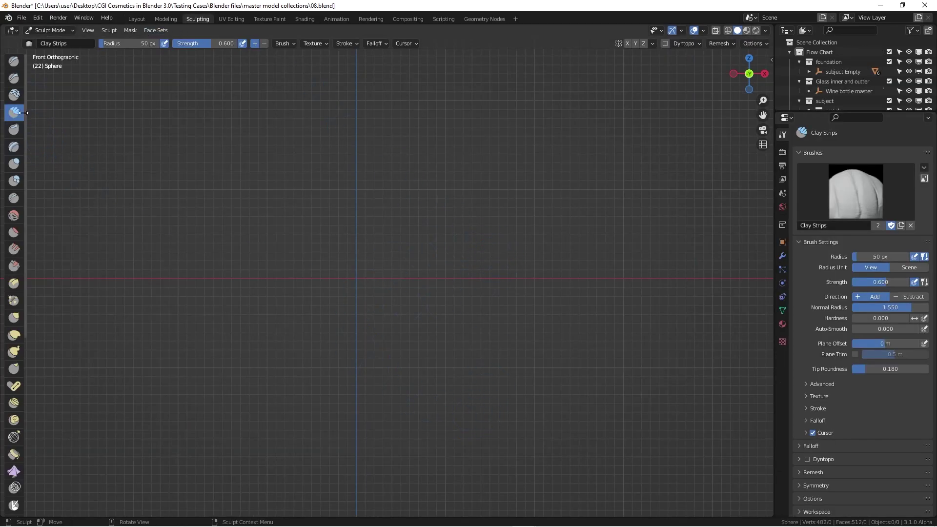
pyautogui.click(129, 18)
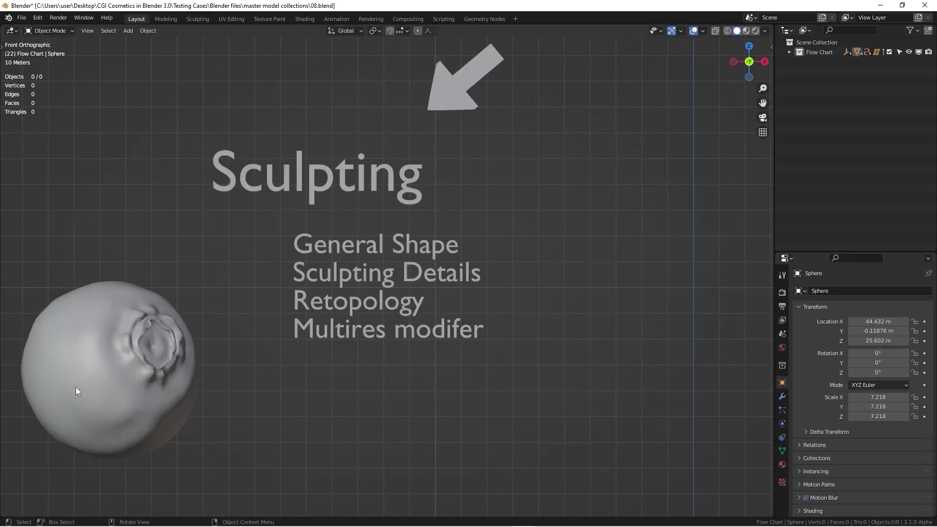
# - Select the sculpted berry AM130_014_001.023 and frame it with the Sculpting list
pyautogui.scroll(-1, 194, 327)
pyautogui.click(119, 340)
pyautogui.keyDown('shift'); pyautogui.moveTo(119, 339); pyautogui.dragTo(150, 310, button='middle'); pyautogui.keyUp('shift')
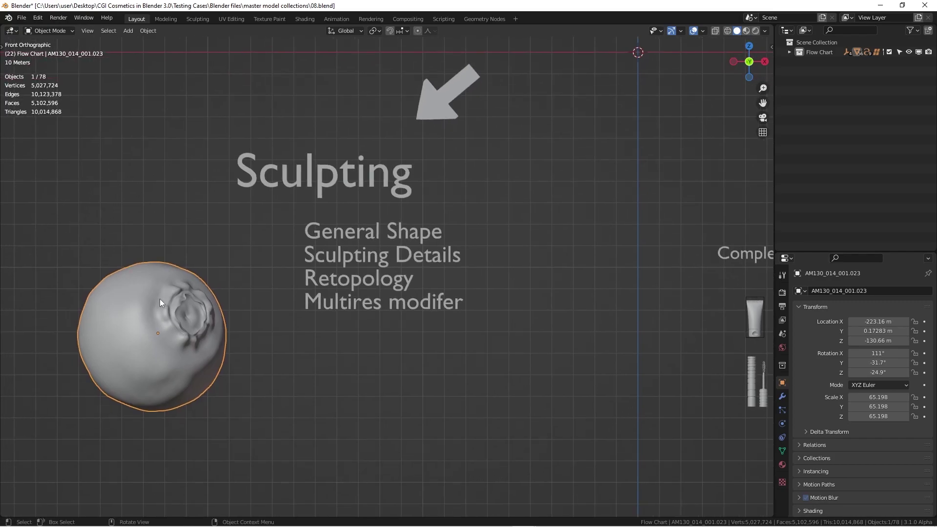
pyautogui.scroll(5, 157, 307)
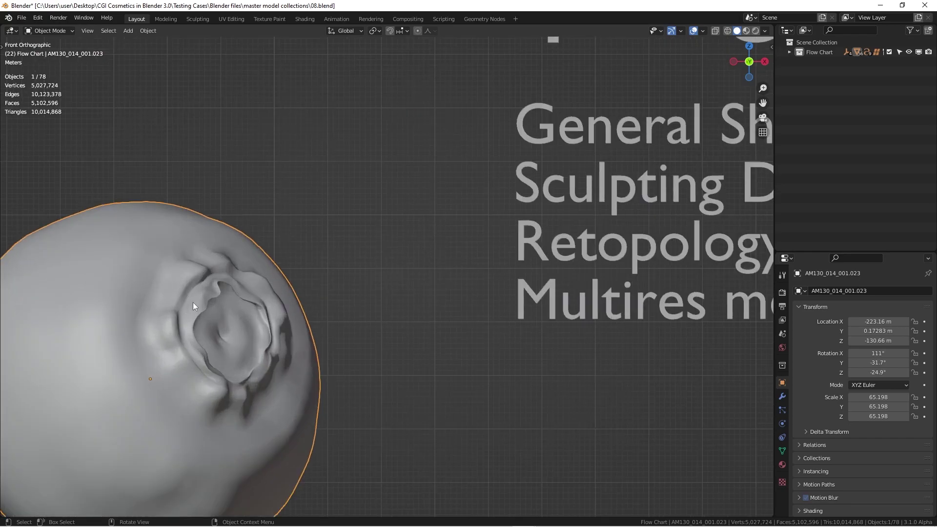
pyautogui.scroll(-2, 244, 365)
pyautogui.scroll(-2, 353, 304)
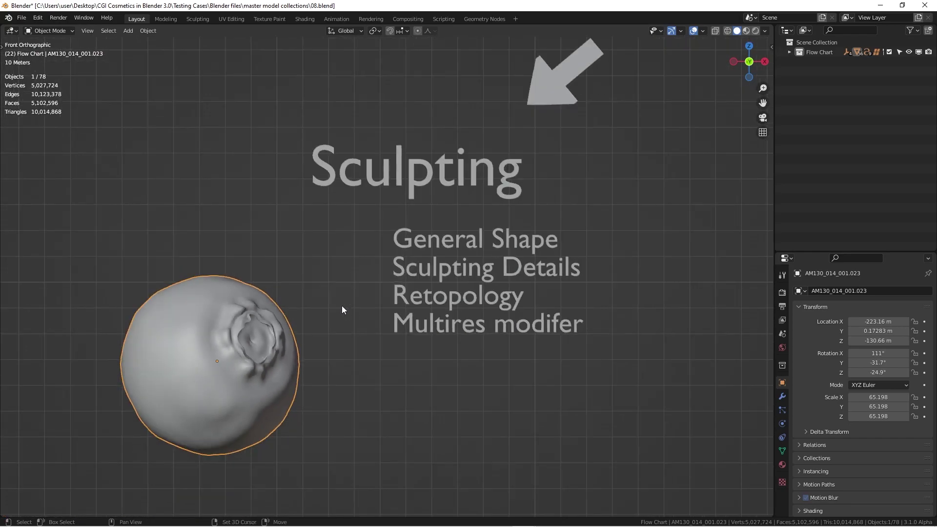
pyautogui.keyDown('shift'); pyautogui.moveTo(341, 306); pyautogui.dragTo(283, 247, button='middle'); pyautogui.keyUp('shift')
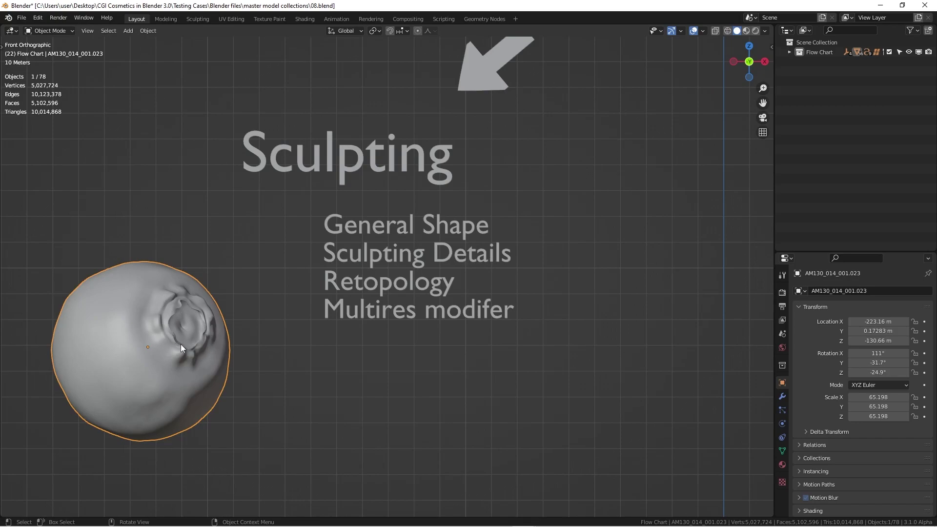
pyautogui.keyDown('shift'); pyautogui.moveTo(299, 370); pyautogui.dragTo(314, 309, button='middle'); pyautogui.keyUp('shift')
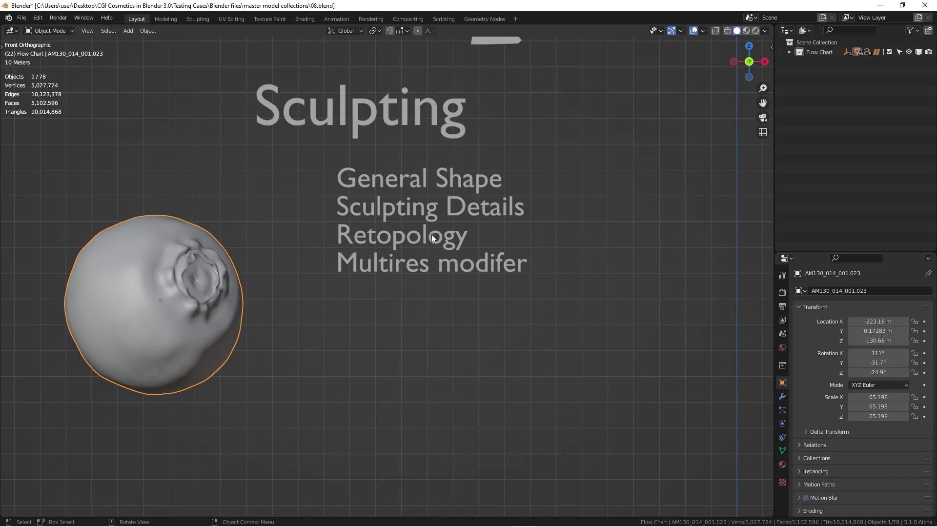
pyautogui.scroll(2, 151, 271)
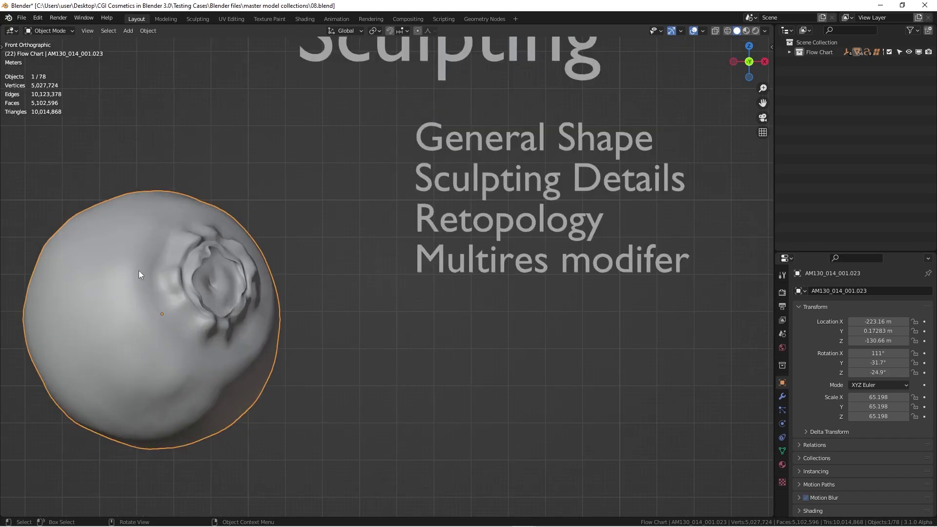
pyautogui.scroll(-1, 139, 275)
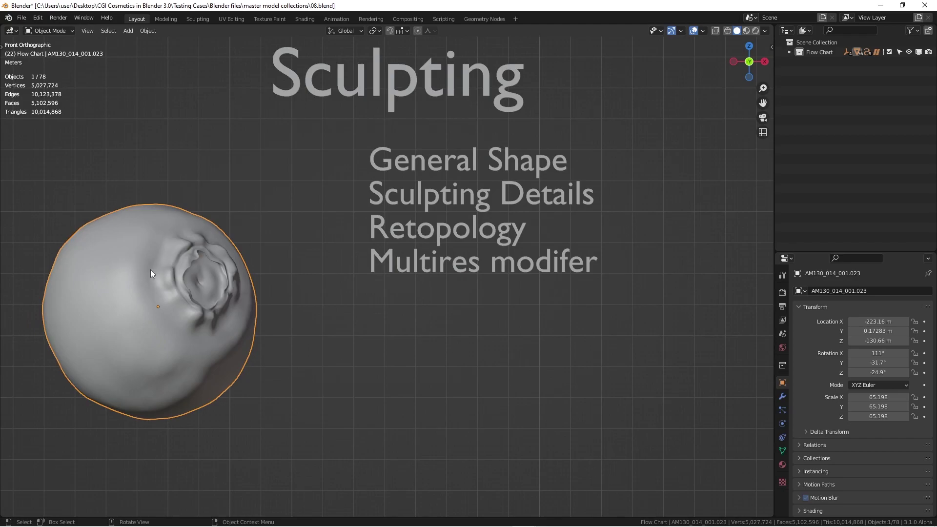
# - In Edit Mode, select one quad face on the berry and move it downward
pyautogui.press('Tab')
pyautogui.scroll(3, 134, 271)
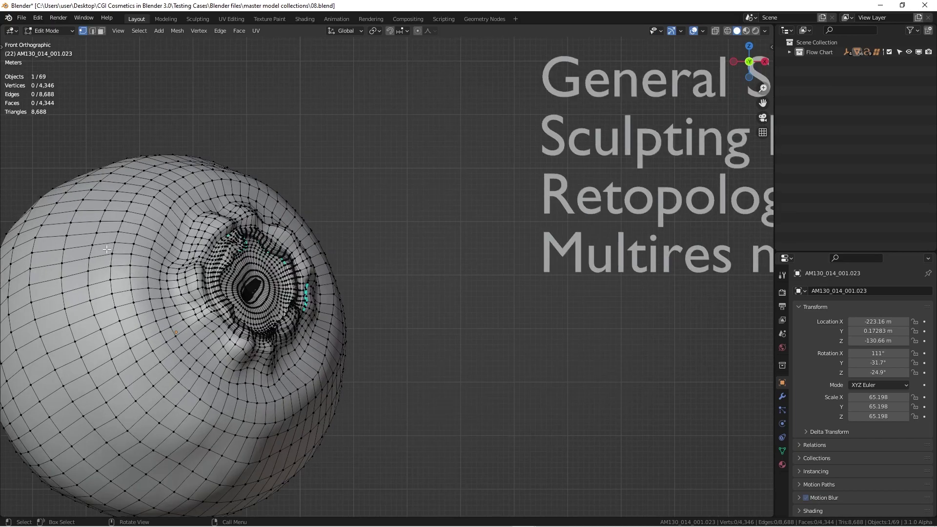
pyautogui.moveTo(106, 249); pyautogui.dragTo(135, 269)
pyautogui.scroll(2, 92, 278)
pyautogui.press('g')
pyautogui.click(154, 299)
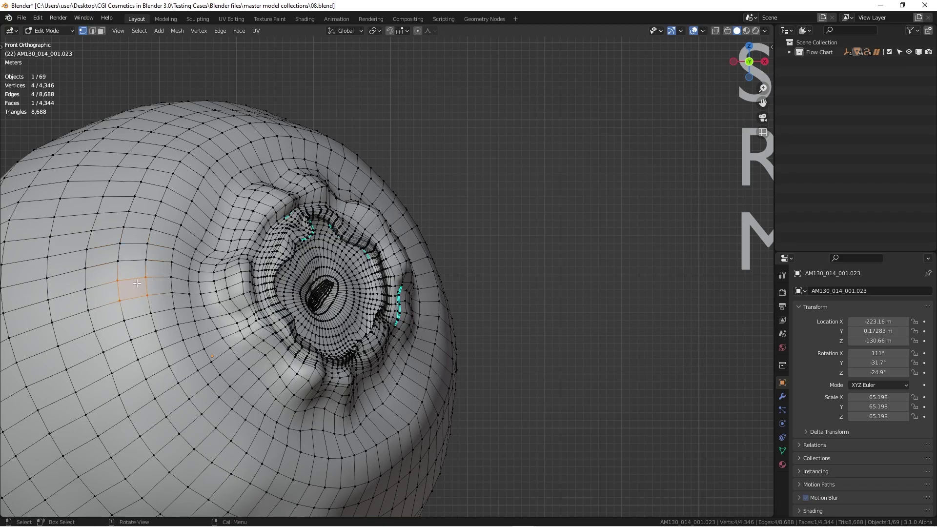
pyautogui.scroll(-4, 133, 298)
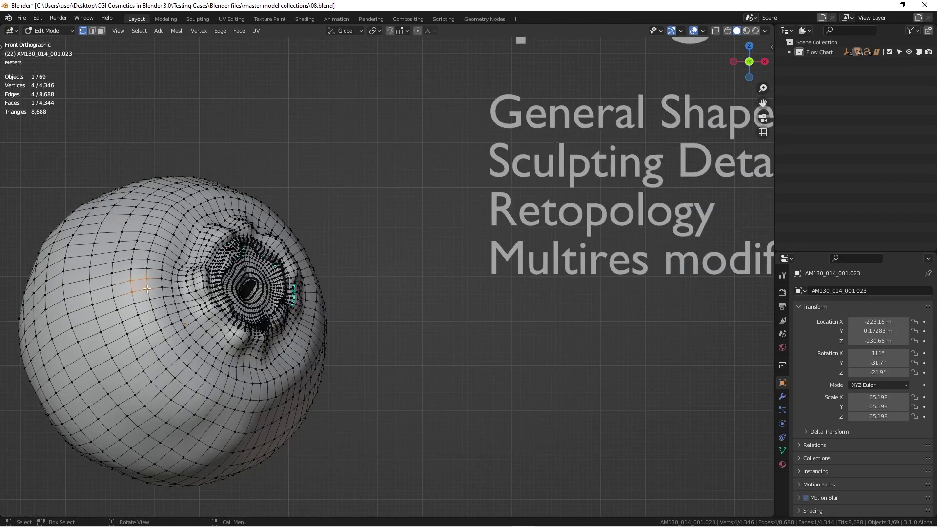
pyautogui.keyDown('shift'); pyautogui.moveTo(177, 323); pyautogui.dragTo(206, 257, button='middle'); pyautogui.keyUp('shift')
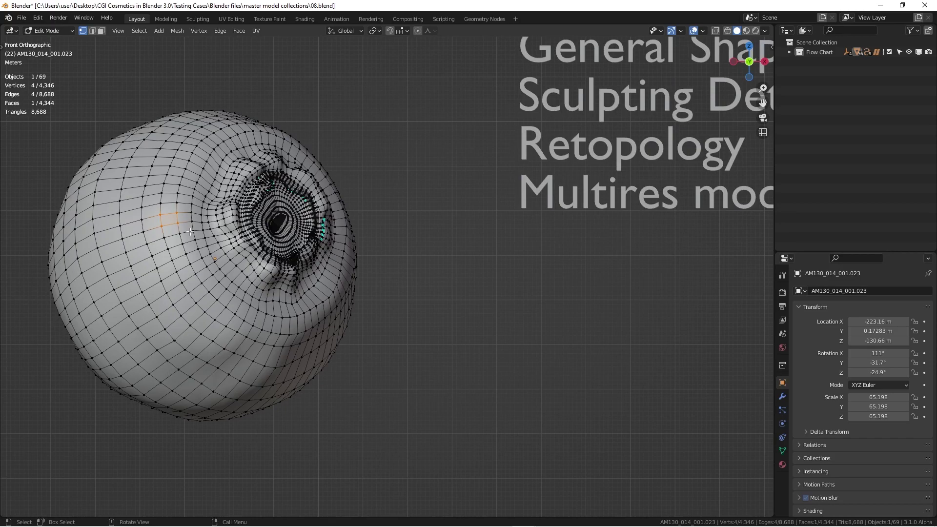
pyautogui.scroll(-3, 132, 186)
pyautogui.scroll(3, 141, 195)
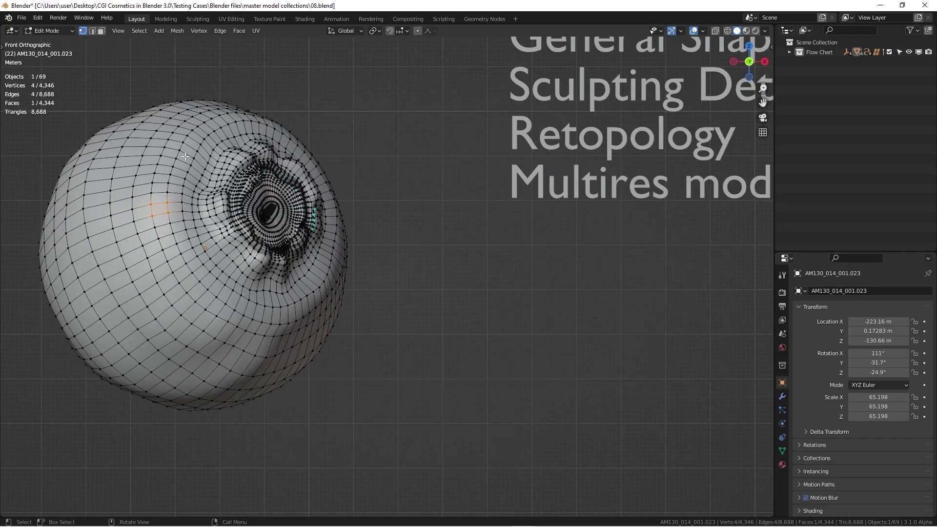
pyautogui.scroll(-2, 167, 194)
# - Leave Edit Mode and pan out to the Organic Shapes and Geometic examples
pyautogui.press('Tab')
pyautogui.scroll(2, 522, 165)
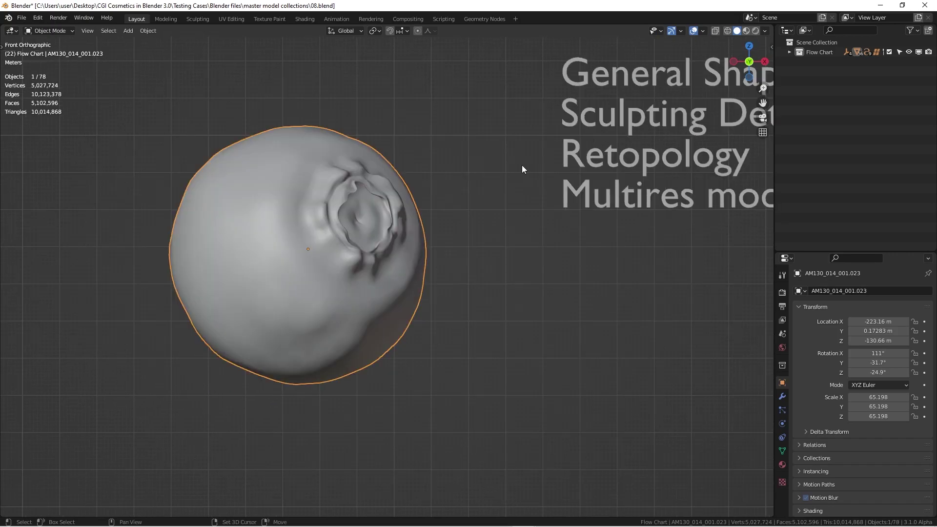
pyautogui.scroll(-1, 484, 186)
pyautogui.keyDown('shift'); pyautogui.moveTo(485, 186); pyautogui.dragTo(387, 211, button='middle'); pyautogui.keyUp('shift')
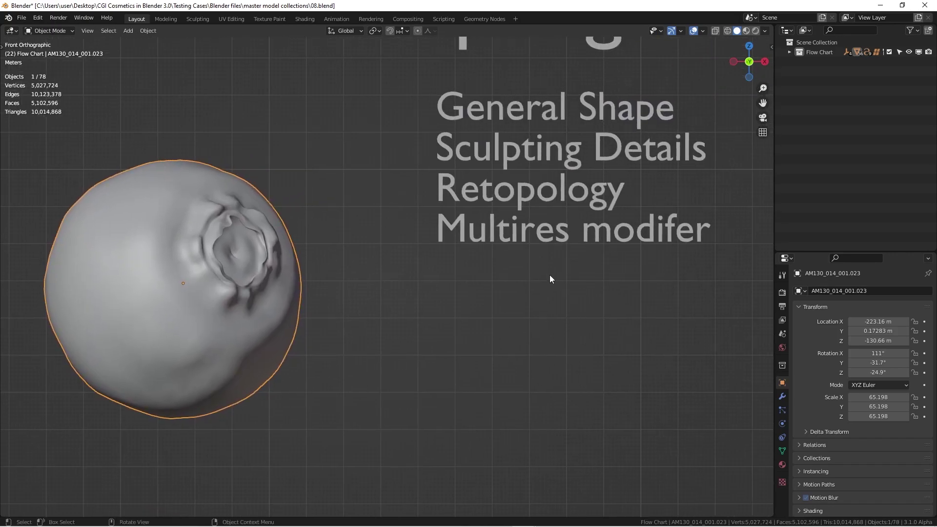
pyautogui.scroll(-1, 258, 269)
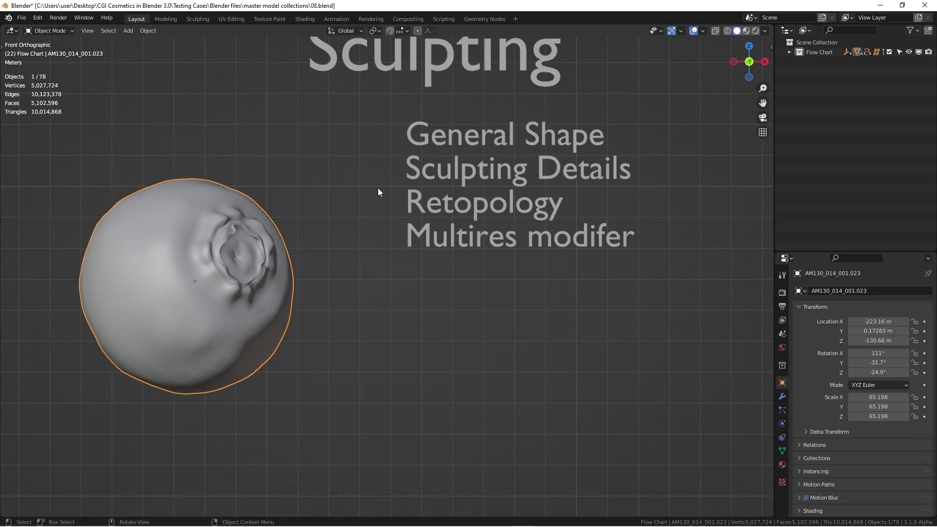
pyautogui.scroll(-1, 444, 200)
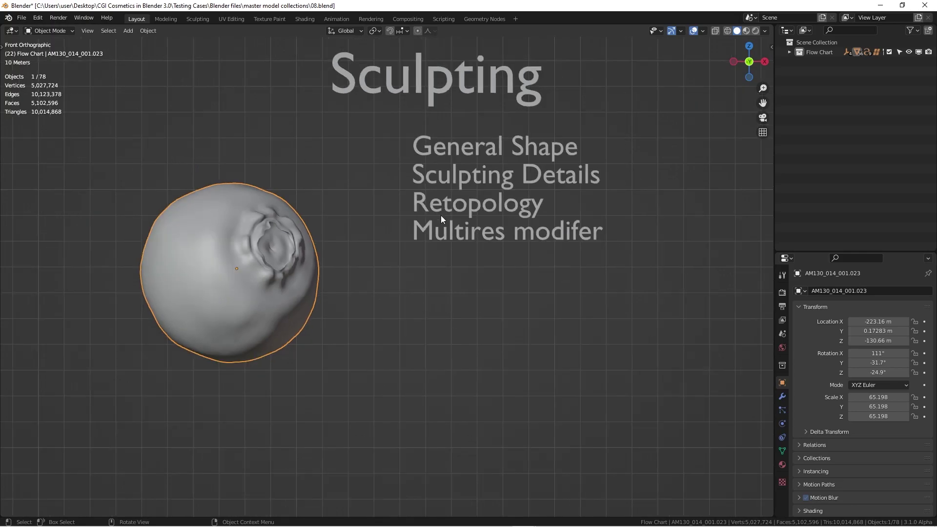
pyautogui.scroll(-1, 444, 154)
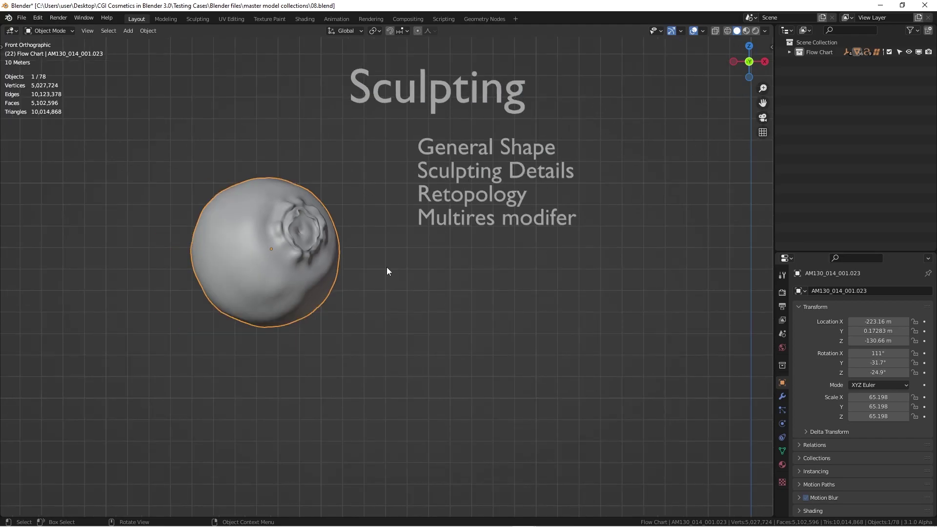
pyautogui.keyDown('shift'); pyautogui.moveTo(373, 268); pyautogui.dragTo(279, 342, button='middle'); pyautogui.keyUp('shift')
pyautogui.scroll(-1, 279, 341)
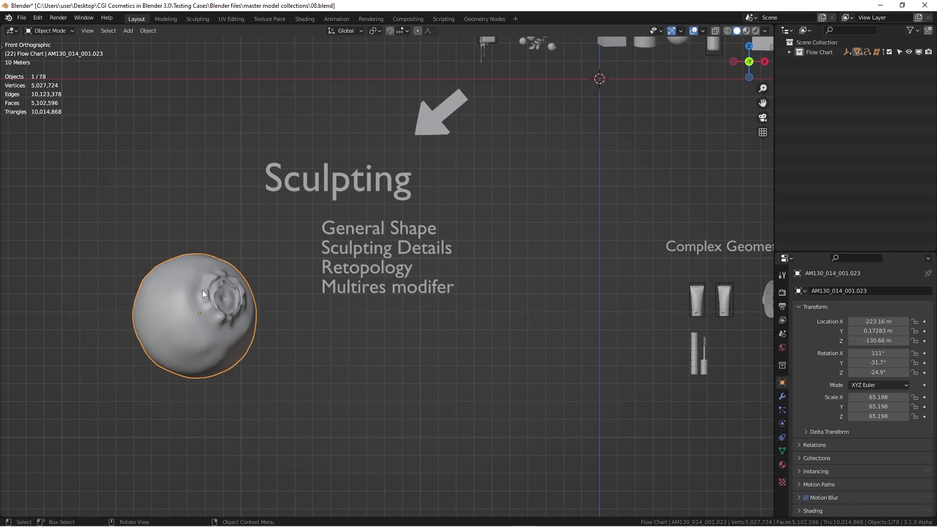
pyautogui.scroll(-2, 201, 292)
pyautogui.scroll(8, 427, 84)
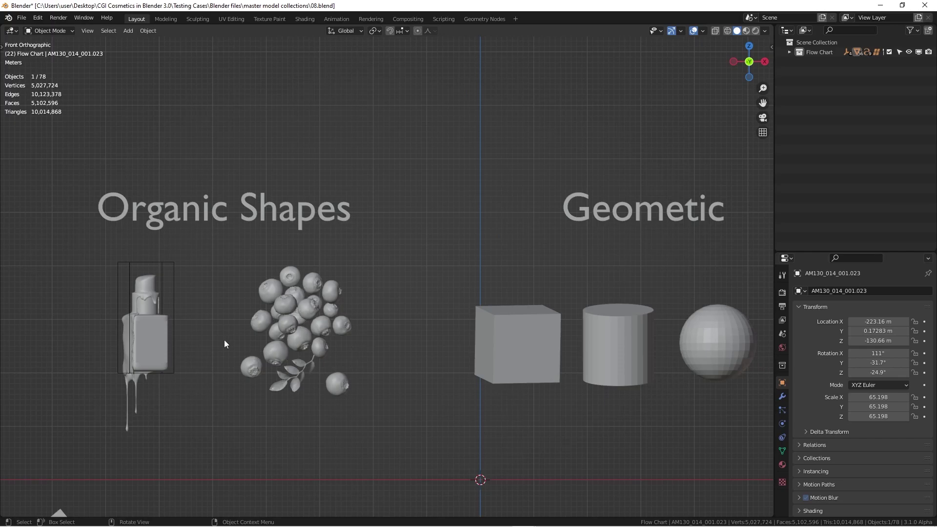
# - Pan from the Organic Shapes examples over to Hardsurface Modeling
pyautogui.scroll(-2, 335, 310)
pyautogui.scroll(-2, 353, 314)
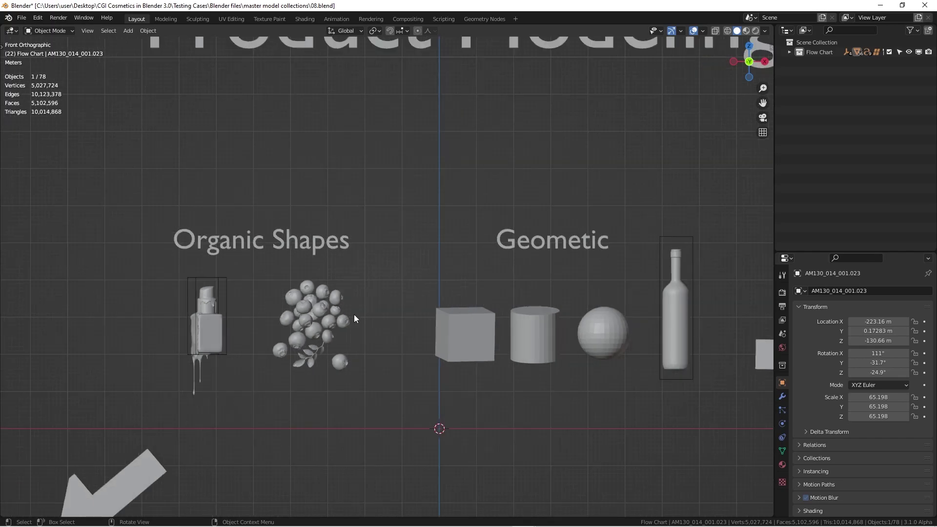
pyautogui.keyDown('shift'); pyautogui.moveTo(347, 333); pyautogui.dragTo(185, 256, button='middle'); pyautogui.keyUp('shift')
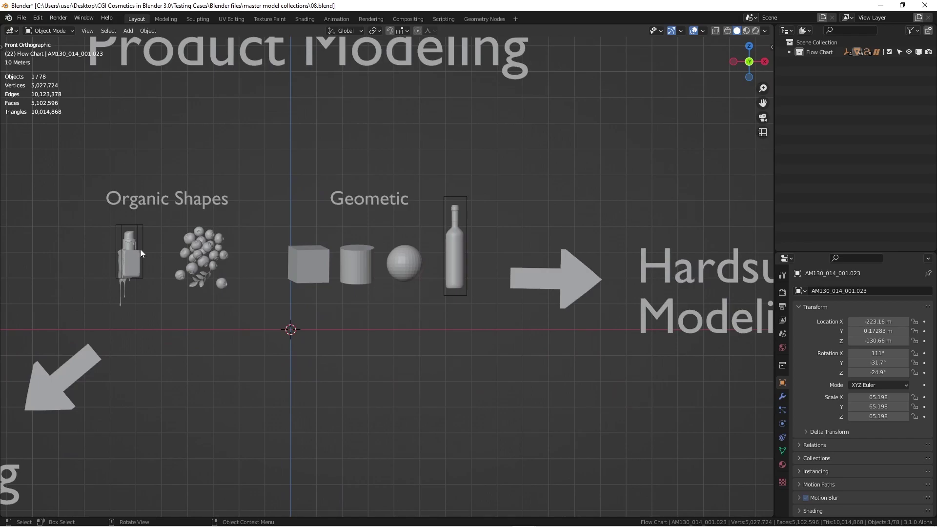
pyautogui.scroll(1, 140, 249)
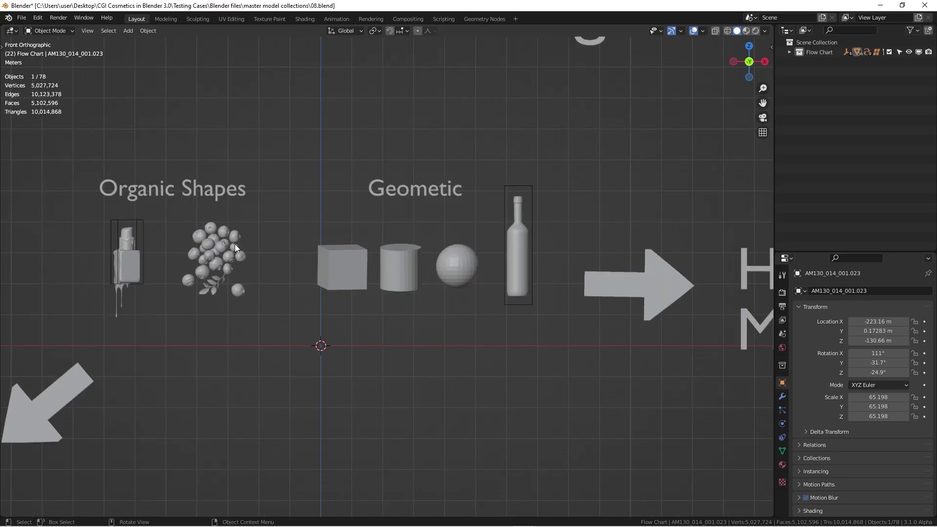
pyautogui.scroll(-2, 235, 244)
pyautogui.keyDown('shift'); pyautogui.moveTo(260, 288); pyautogui.dragTo(195, 306, button='middle'); pyautogui.keyUp('shift')
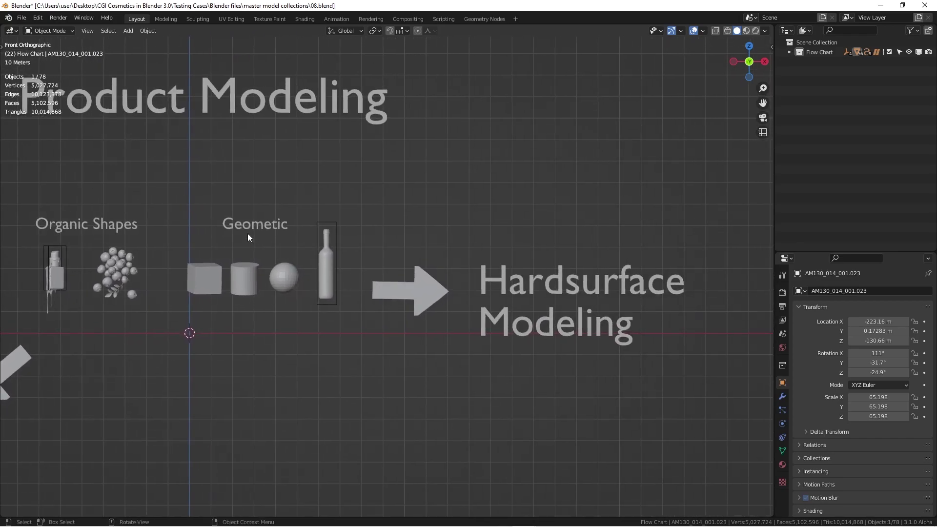
pyautogui.scroll(3, 288, 266)
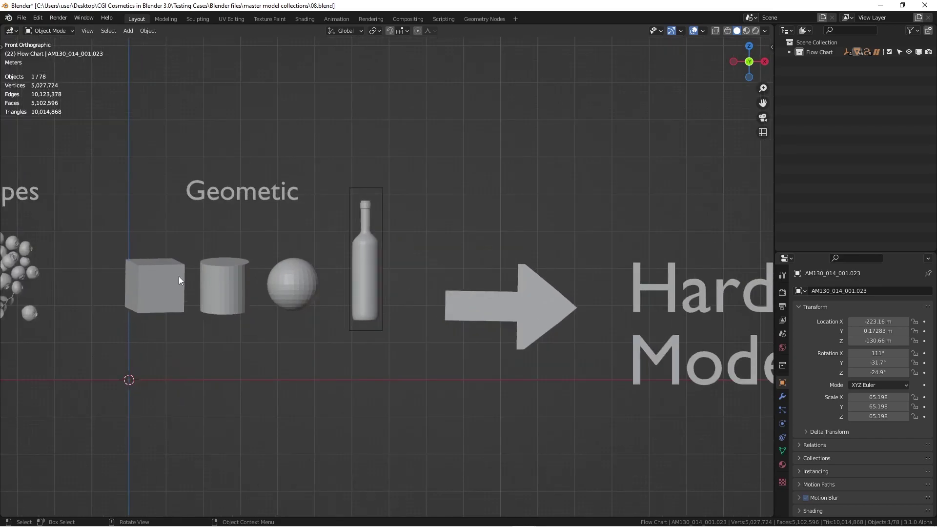
# - Select the cube, cylinder, sphere and Hardsurface Modeling text, deselect, then pan down
pyautogui.click(155, 284)
pyautogui.click(225, 279)
pyautogui.click(291, 280)
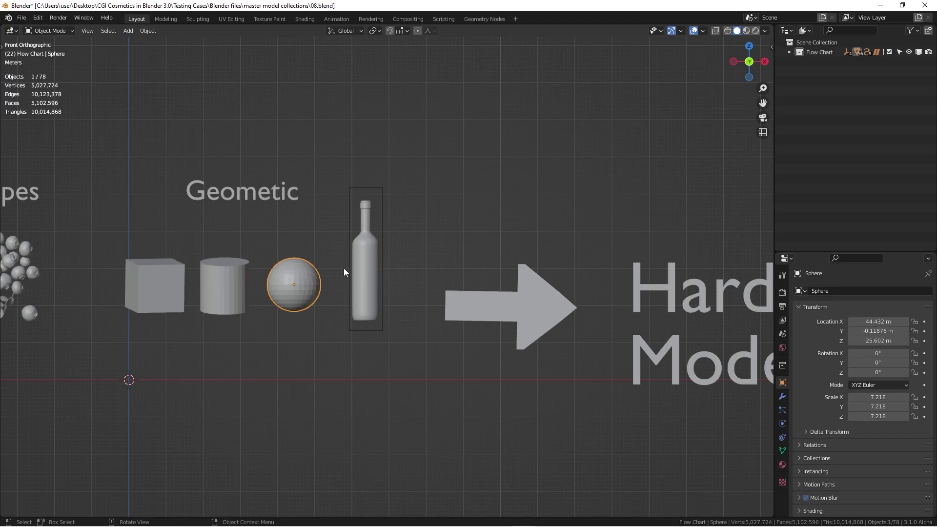
pyautogui.scroll(-3, 408, 306)
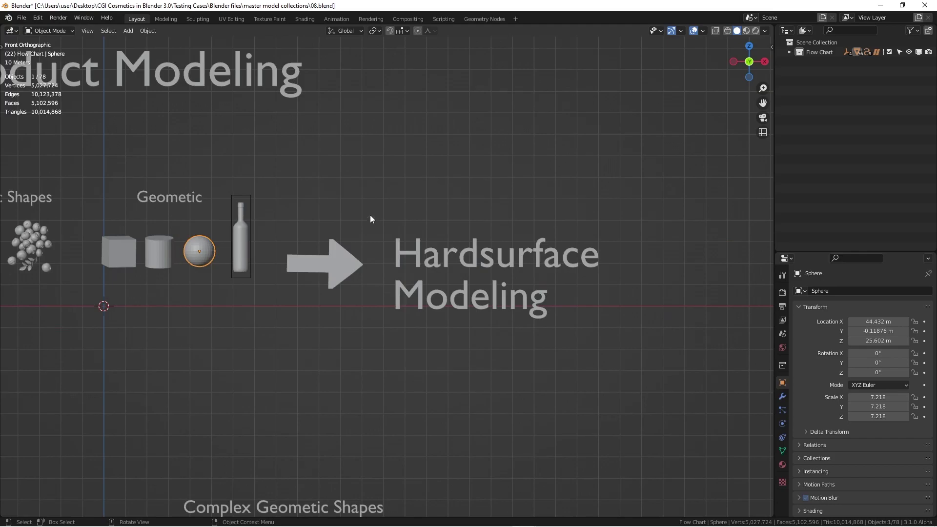
pyautogui.moveTo(376, 216); pyautogui.dragTo(667, 354)
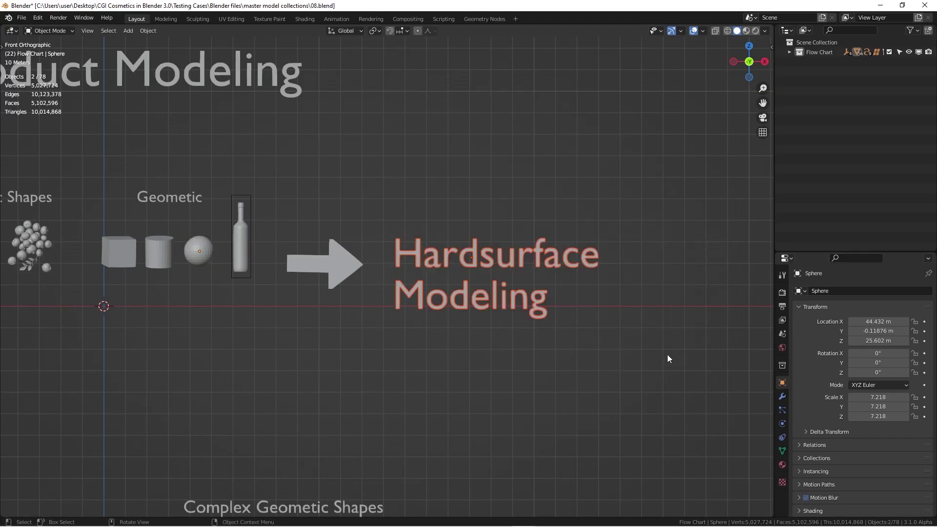
pyautogui.click(408, 189)
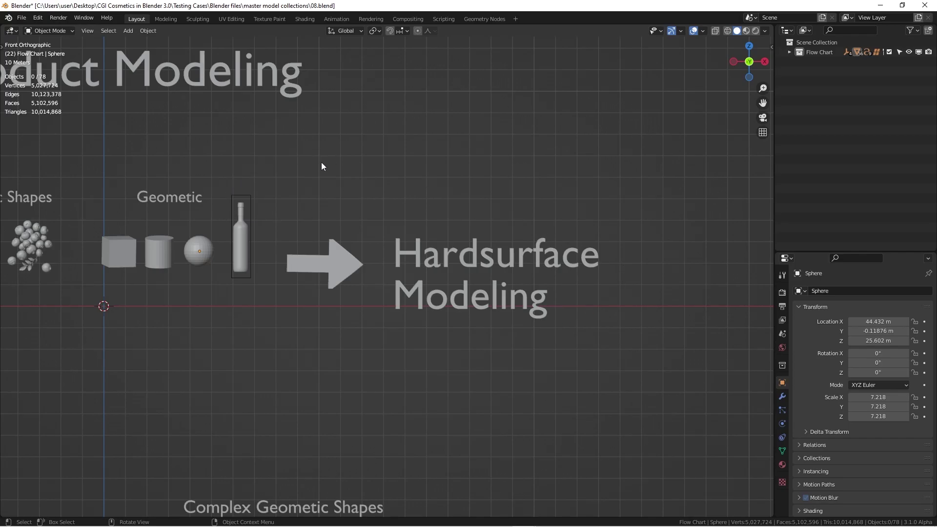
pyautogui.keyDown('shift'); pyautogui.moveTo(314, 209); pyautogui.dragTo(342, 120, button='middle'); pyautogui.keyUp('shift')
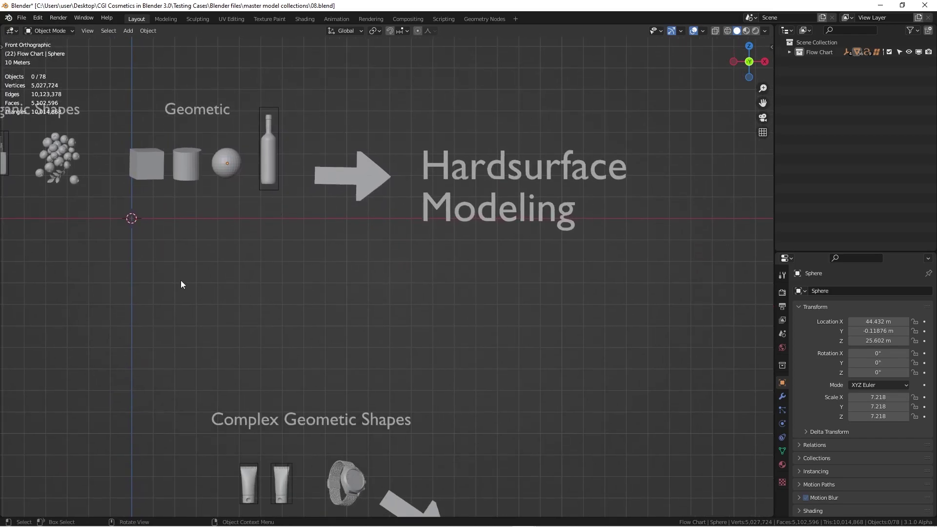
# - Pan down to the Hybrid text and center on the tubes and watch
pyautogui.scroll(-1, 166, 214)
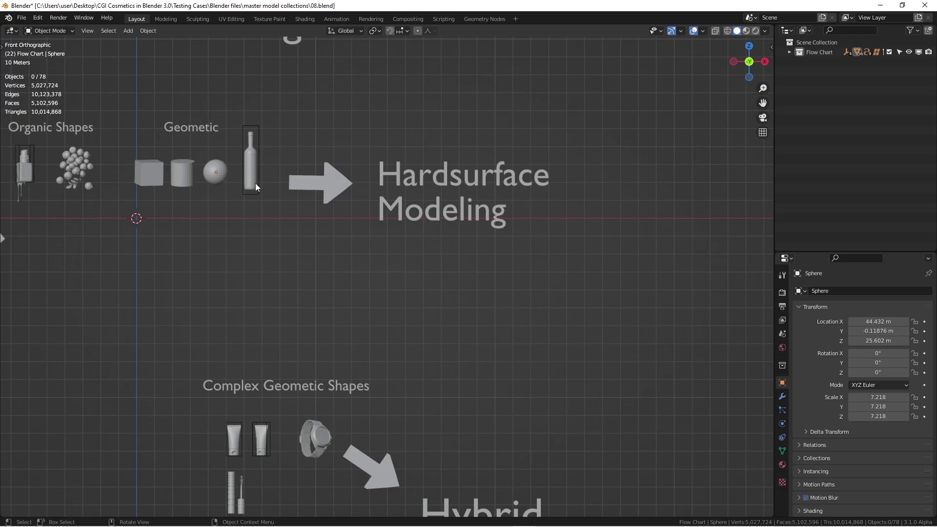
pyautogui.scroll(3, 250, 181)
pyautogui.scroll(-3, 262, 169)
pyautogui.keyDown('shift'); pyautogui.moveTo(315, 323); pyautogui.dragTo(307, 193, button='middle'); pyautogui.keyUp('shift')
pyautogui.scroll(4, 282, 309)
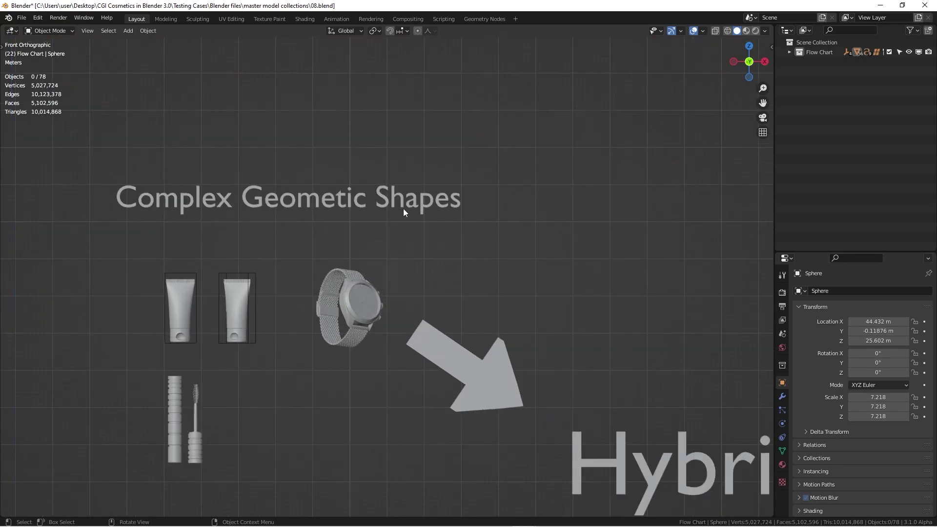
pyautogui.scroll(3, 139, 398)
pyautogui.keyDown('shift'); pyautogui.moveTo(221, 395); pyautogui.dragTo(191, 191, button='middle'); pyautogui.keyUp('shift')
pyautogui.scroll(1, 192, 186)
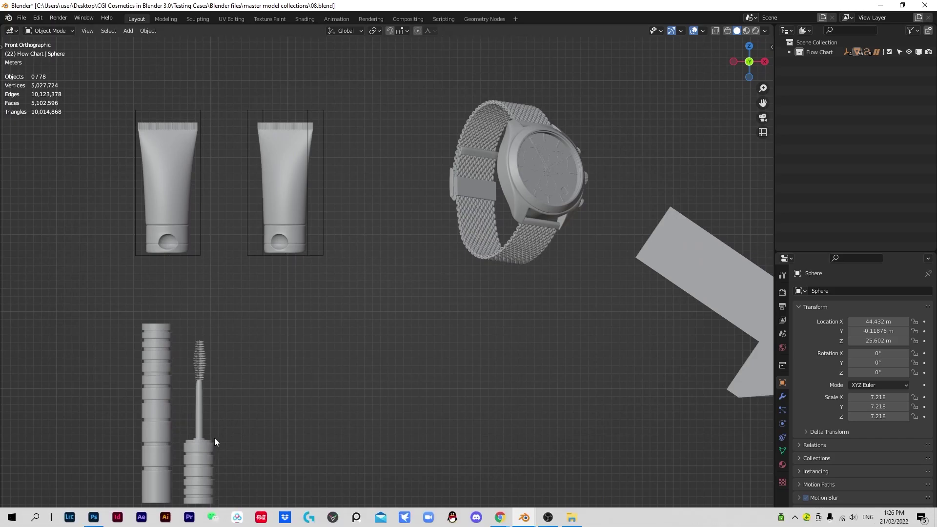
# - Show the Hybrid section fully, then zoom out to the whole flow chart
pyautogui.scroll(-2, 215, 438)
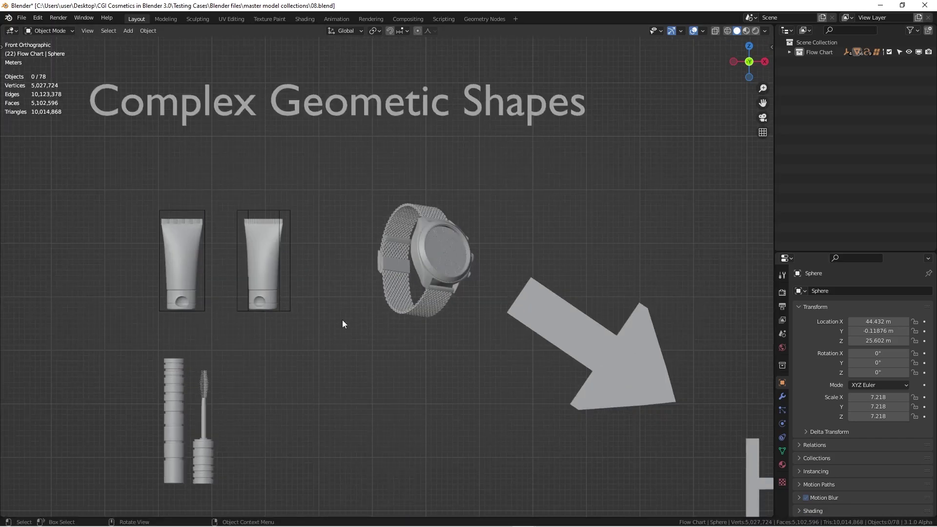
pyautogui.scroll(-3, 292, 258)
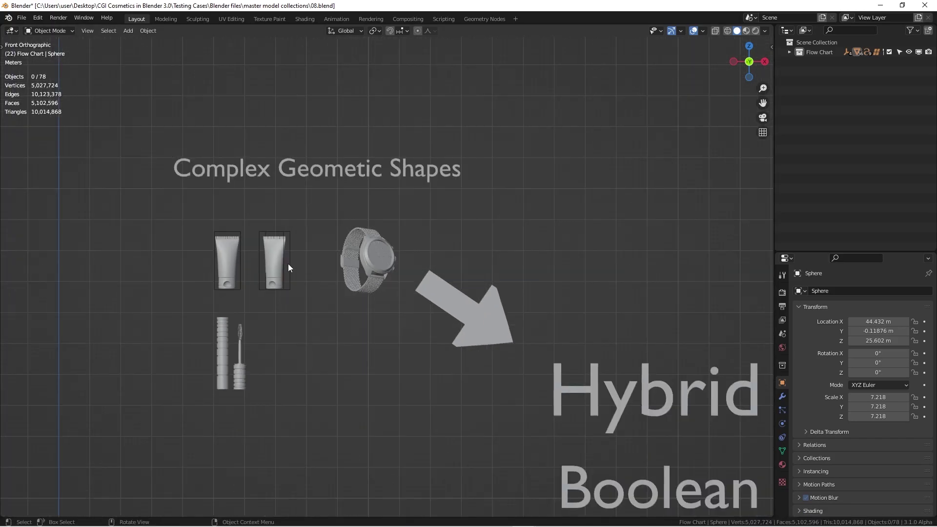
pyautogui.scroll(-1, 295, 350)
pyautogui.scroll(-1, 295, 350)
pyautogui.keyDown('shift'); pyautogui.moveTo(488, 363); pyautogui.dragTo(303, 288, button='middle'); pyautogui.keyUp('shift')
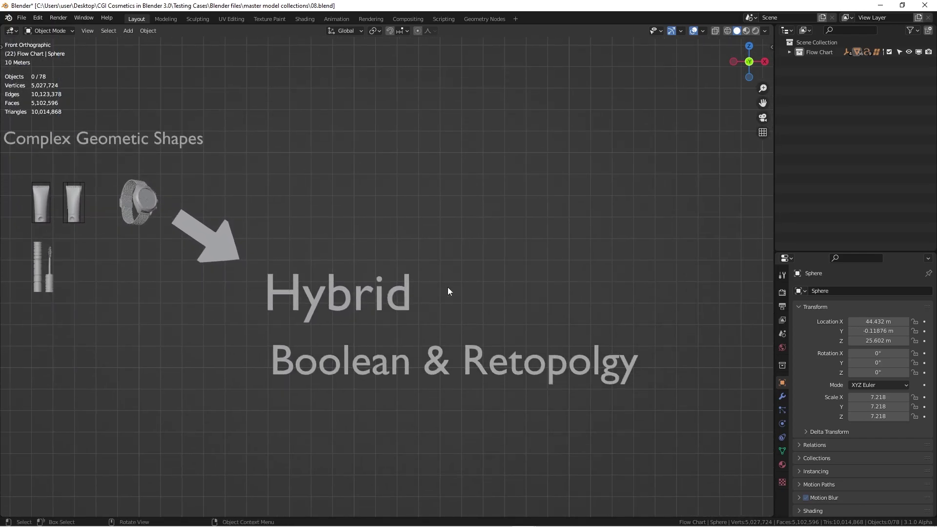
pyautogui.scroll(-1, 447, 289)
pyautogui.keyDown('shift'); pyautogui.moveTo(441, 297); pyautogui.dragTo(426, 305, button='middle'); pyautogui.keyUp('shift')
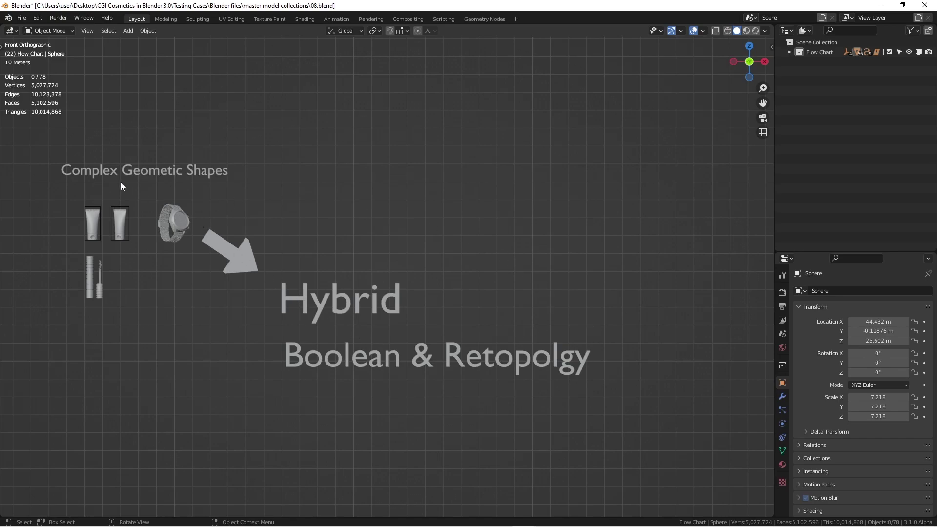
pyautogui.scroll(2, 122, 186)
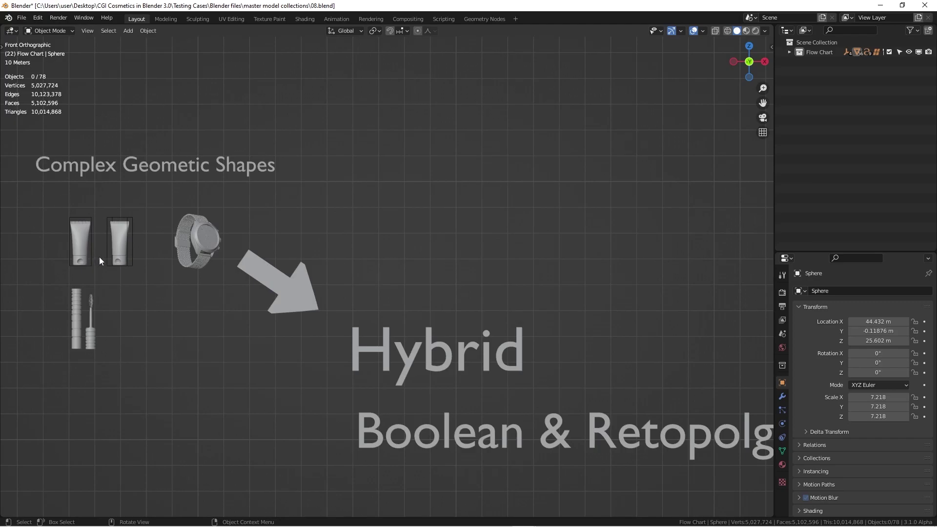
pyautogui.scroll(3, 102, 256)
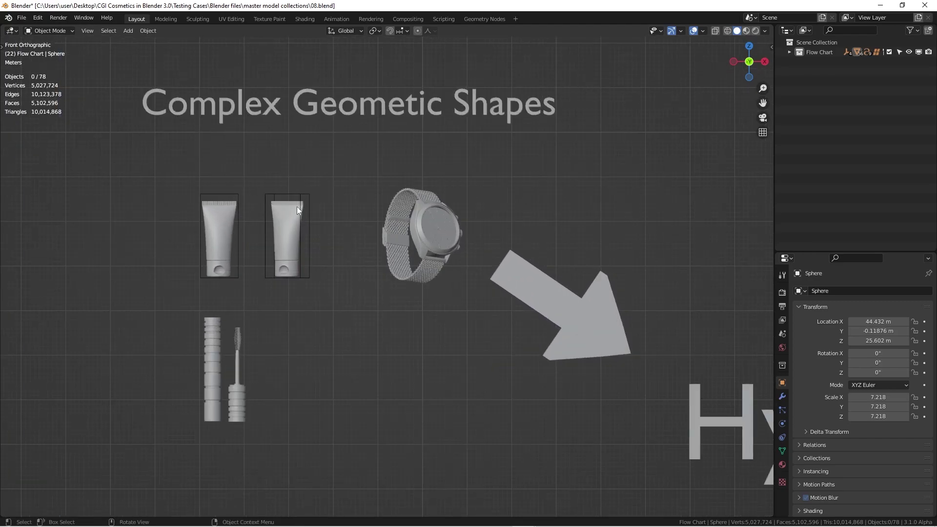
pyautogui.scroll(-7, 374, 243)
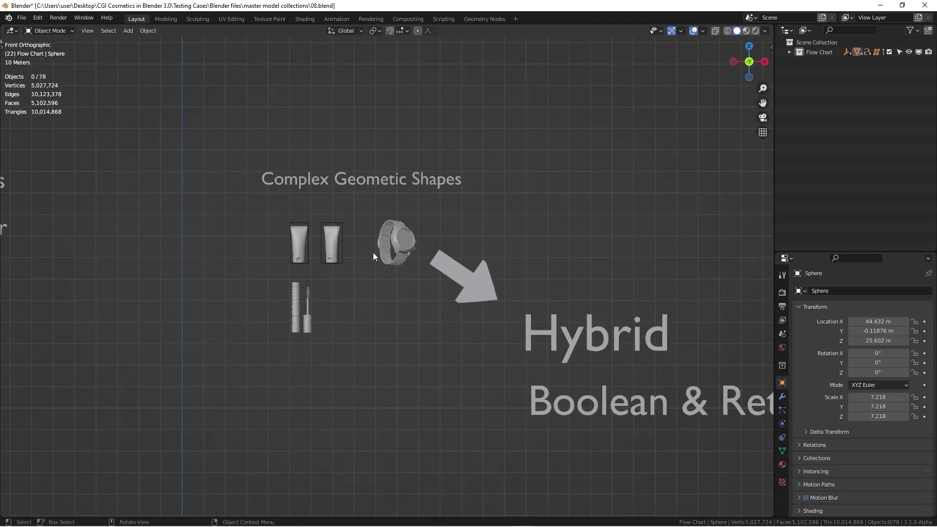
pyautogui.scroll(-3, 315, 270)
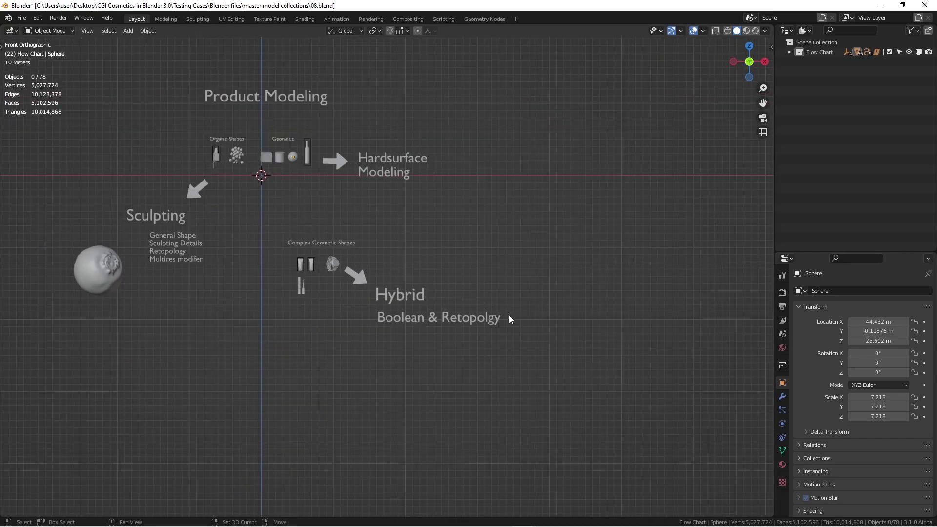
# - Zoom in slightly on the complete flow chart
pyautogui.scroll(2, 520, 321)
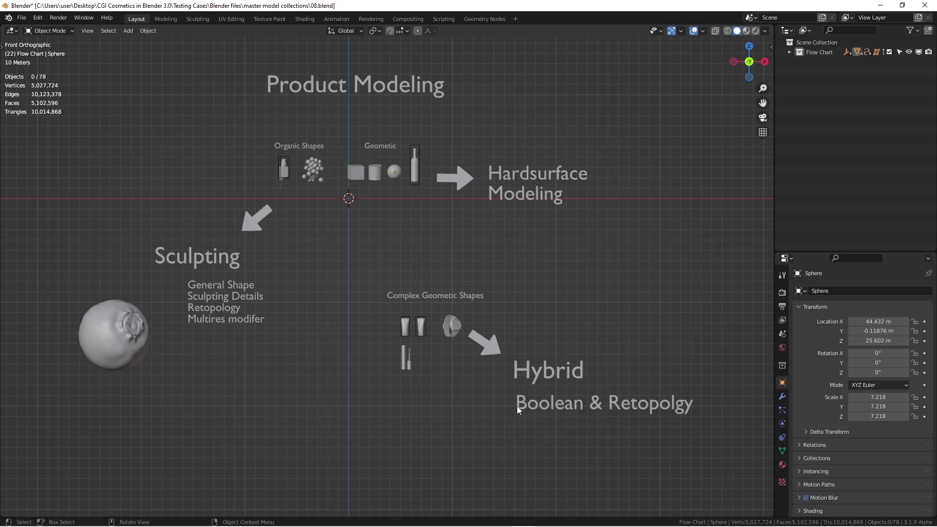
# - Hide the Flow Chart collection and add a cylinder scaled up to 6.189
pyautogui.click(907, 51)
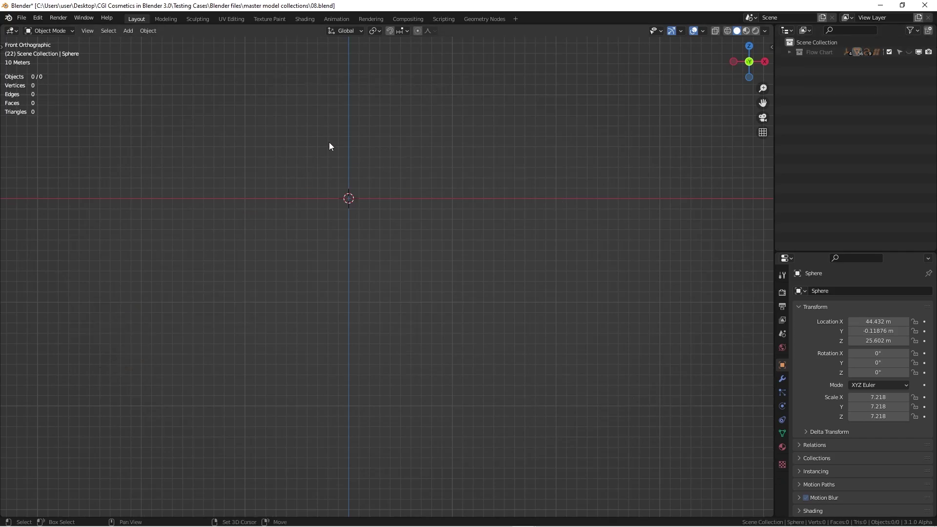
pyautogui.hotkey('shift', 'a')
pyautogui.moveTo(330, 142)
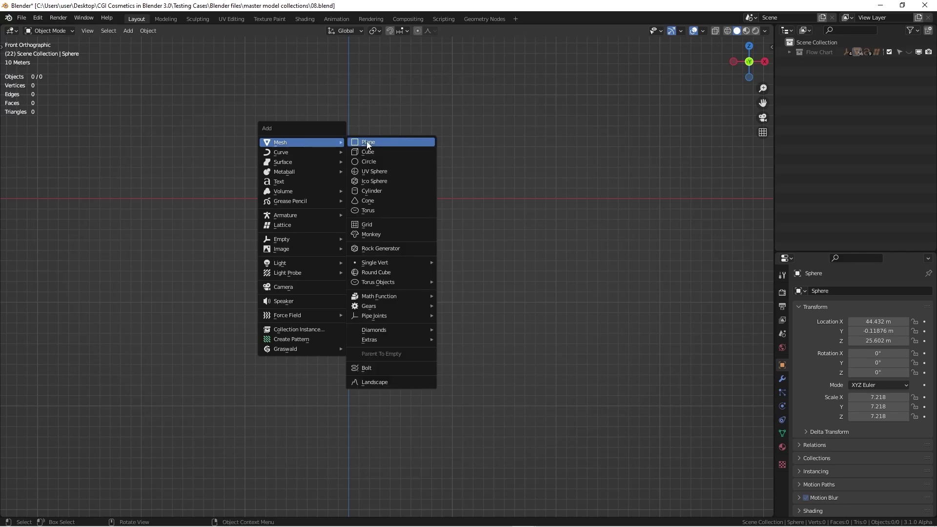
pyautogui.click(378, 195)
pyautogui.scroll(10, 359, 186)
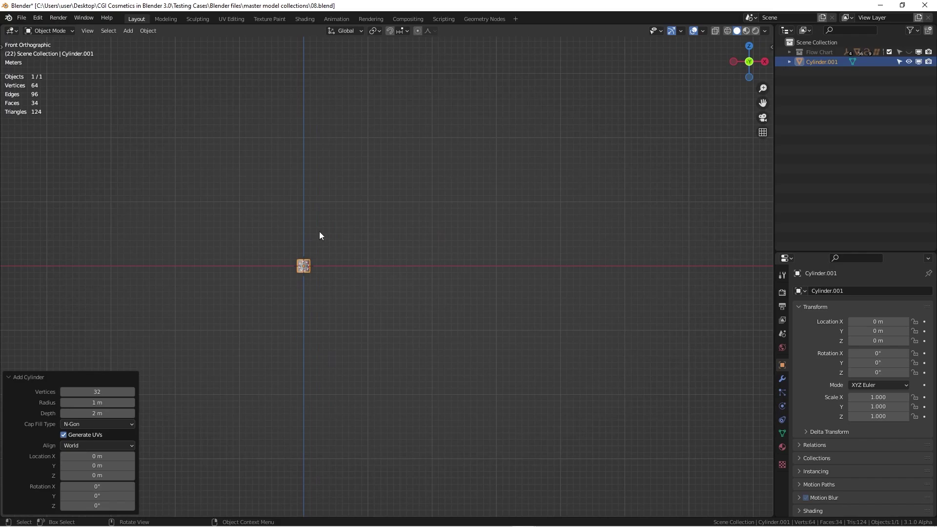
pyautogui.press('s')
pyautogui.click(361, 211)
pyautogui.scroll(-5, 359, 224)
pyautogui.keyDown('shift'); pyautogui.moveTo(360, 224); pyautogui.dragTo(325, 206, button='middle'); pyautogui.keyUp('shift')
pyautogui.hotkey('alt', 'a')
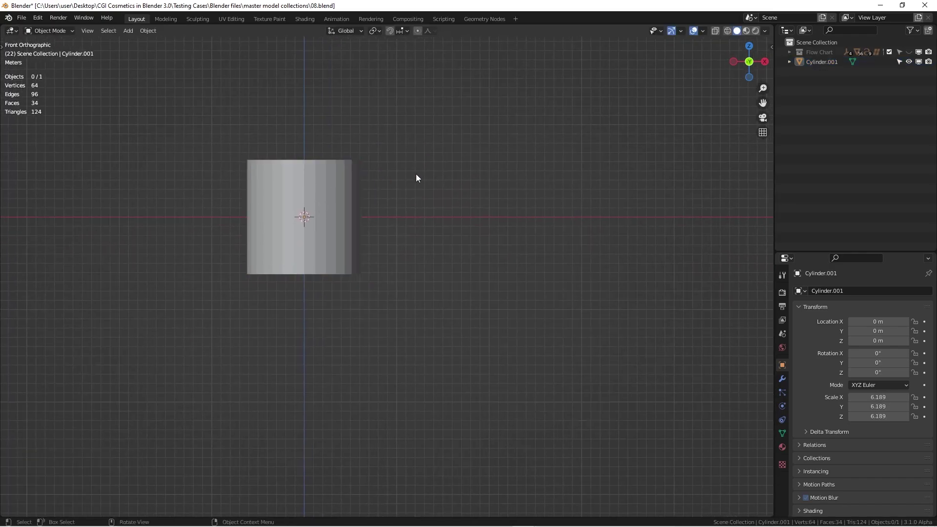
# - Add a UV sphere scaled to 3.774 and raise it along Z onto the cylinder top
pyautogui.hotkey('shift', 'a')
pyautogui.moveTo(415, 165)
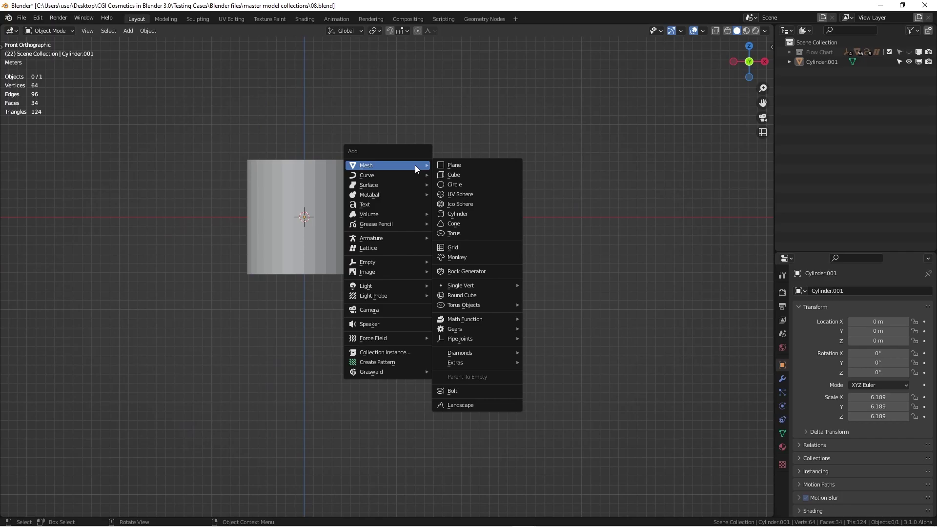
pyautogui.click(461, 195)
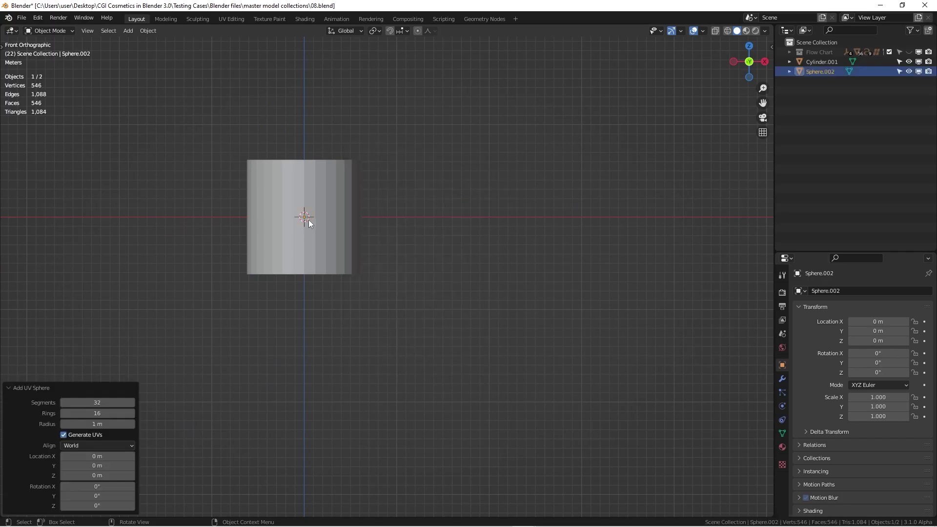
pyautogui.press('s')
pyautogui.click(325, 214)
pyautogui.press('s')
pyautogui.press('g')
pyautogui.press('z')
pyautogui.click(307, 189)
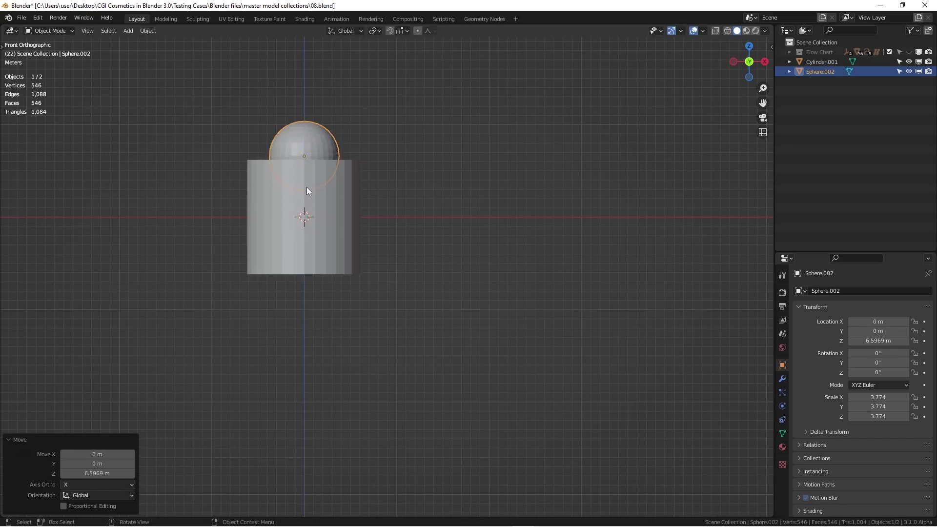
# - From the side view, duplicate the sphere and press the copy into the cylinder's side
pyautogui.press('KP_3')
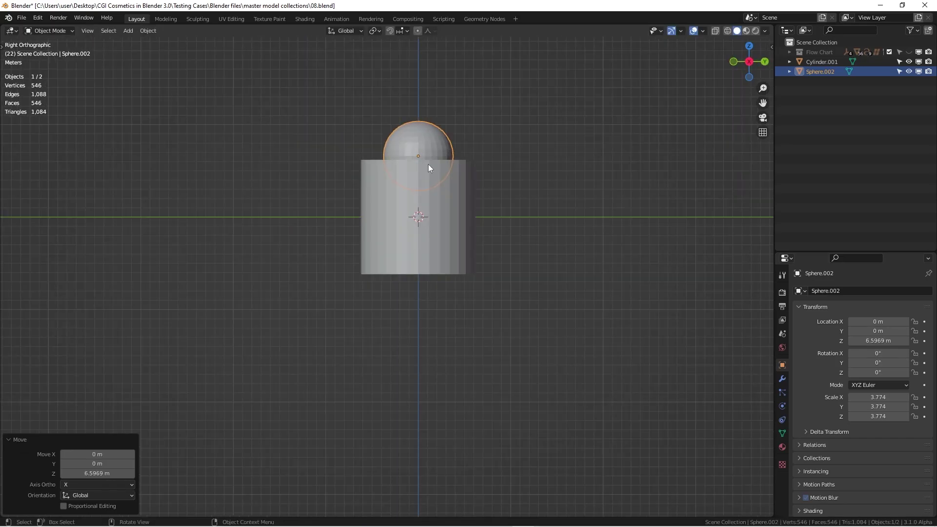
pyautogui.hotkey('shift', 'd')
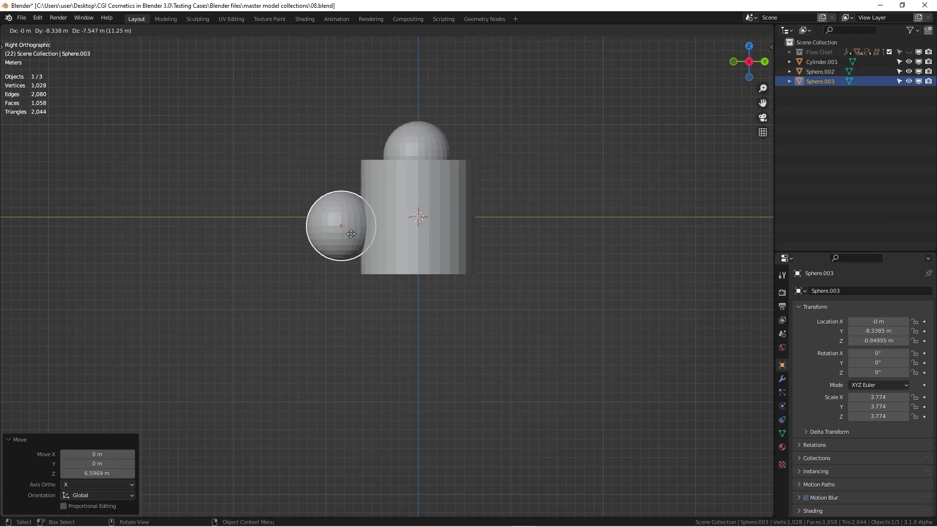
pyautogui.click(365, 220)
pyautogui.moveTo(365, 221); pyautogui.dragTo(471, 216, button='middle')
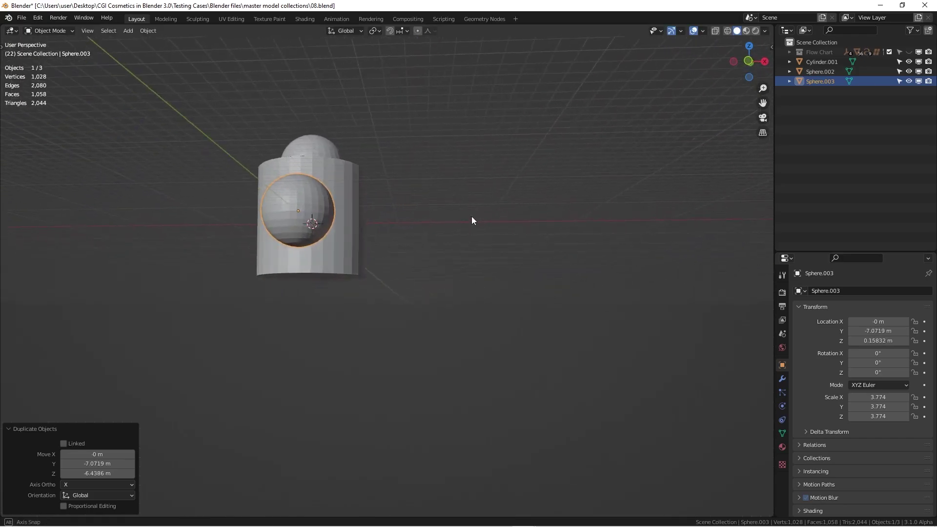
pyautogui.press('KP_1')
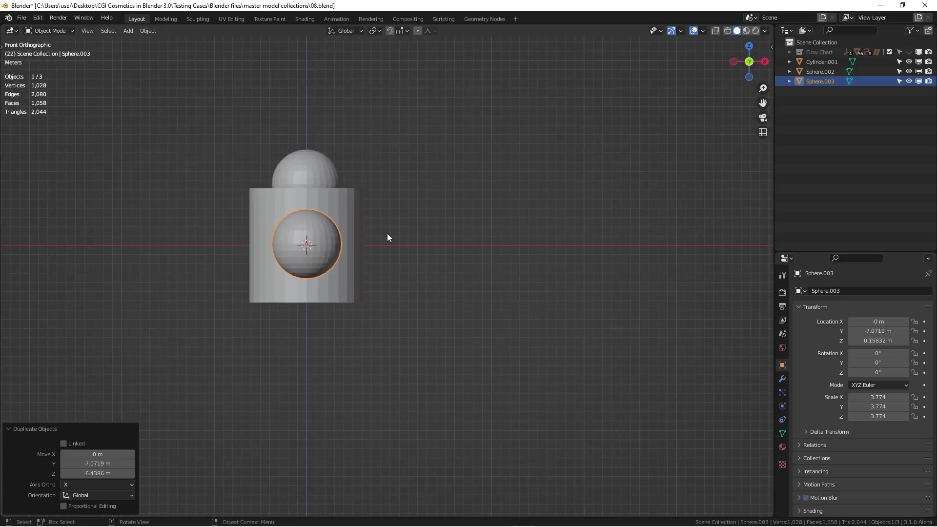
# - Give the cylinder a Boolean modifier set to Union
pyautogui.moveTo(390, 239); pyautogui.dragTo(324, 210, button='middle')
pyautogui.moveTo(368, 190); pyautogui.dragTo(374, 228, button='middle')
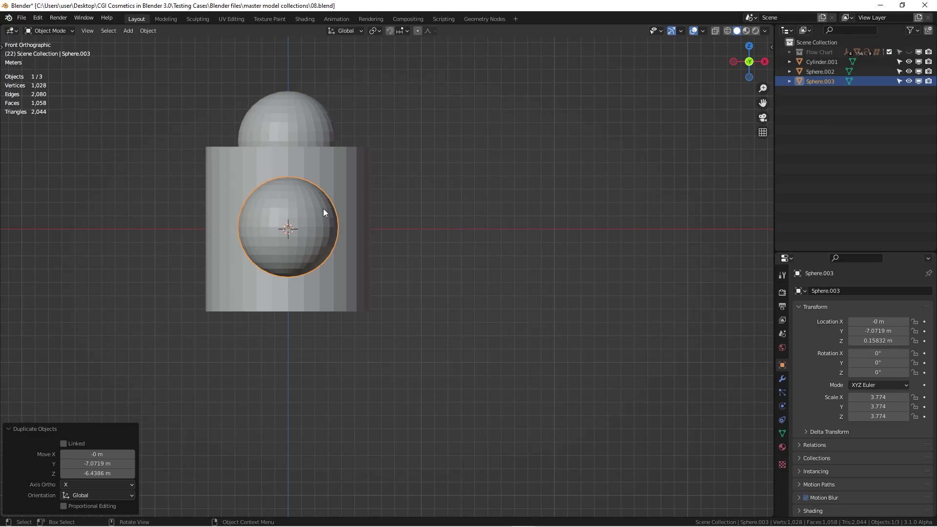
pyautogui.click(344, 174)
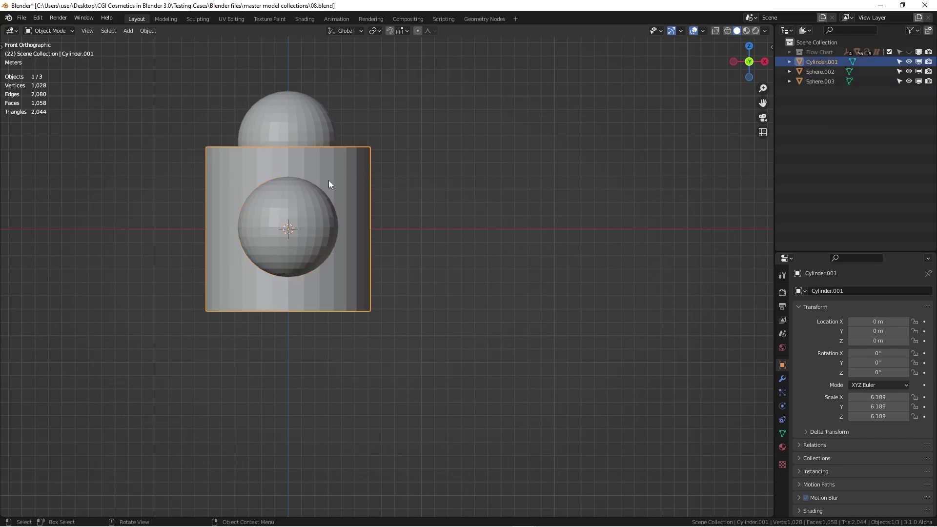
pyautogui.click(782, 379)
pyautogui.click(829, 292)
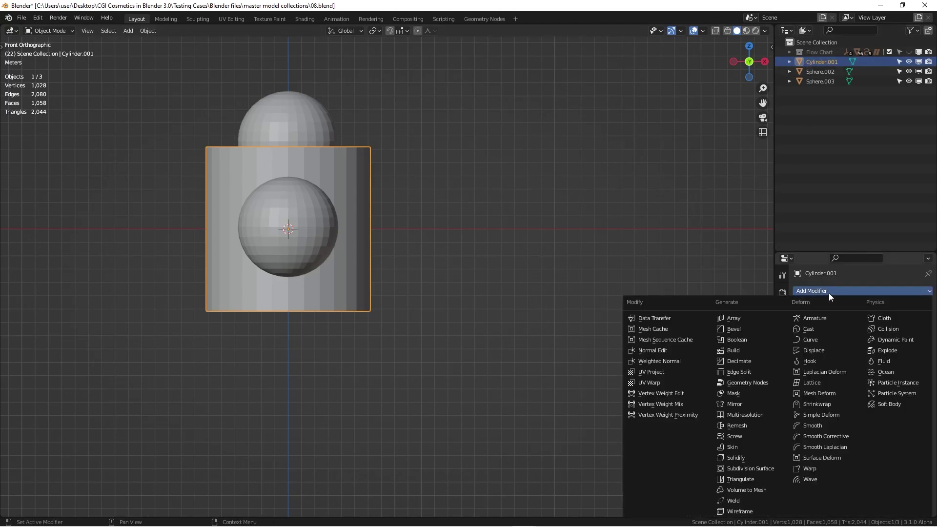
pyautogui.click(728, 340)
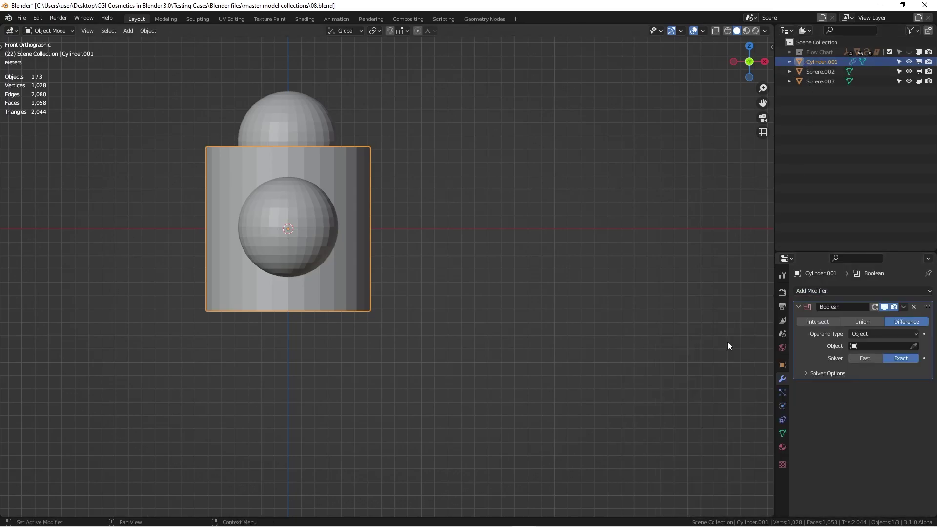
pyautogui.click(865, 322)
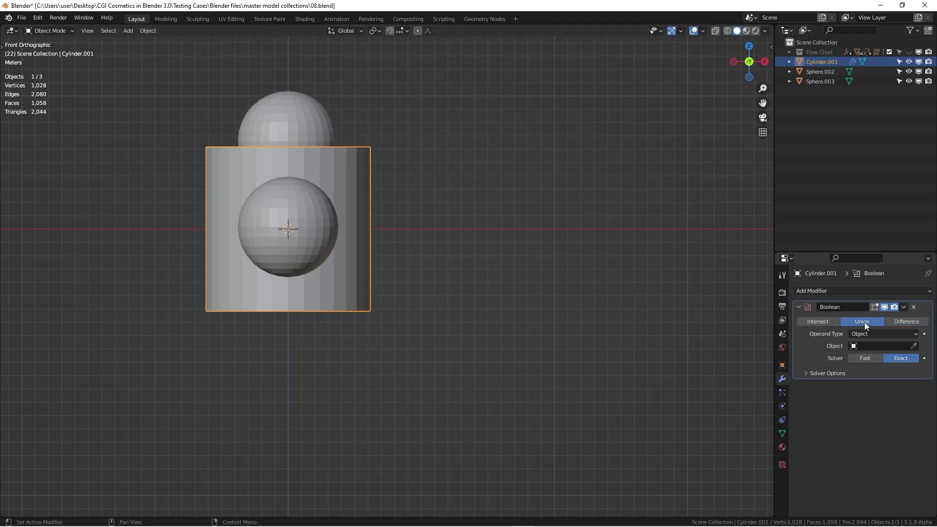
# - Pick the top sphere as the Boolean object and apply the union to the cylinder
pyautogui.click(913, 346)
pyautogui.click(330, 254)
pyautogui.moveTo(331, 254); pyautogui.dragTo(915, 348, button='middle')
pyautogui.click(915, 348)
pyautogui.click(350, 124)
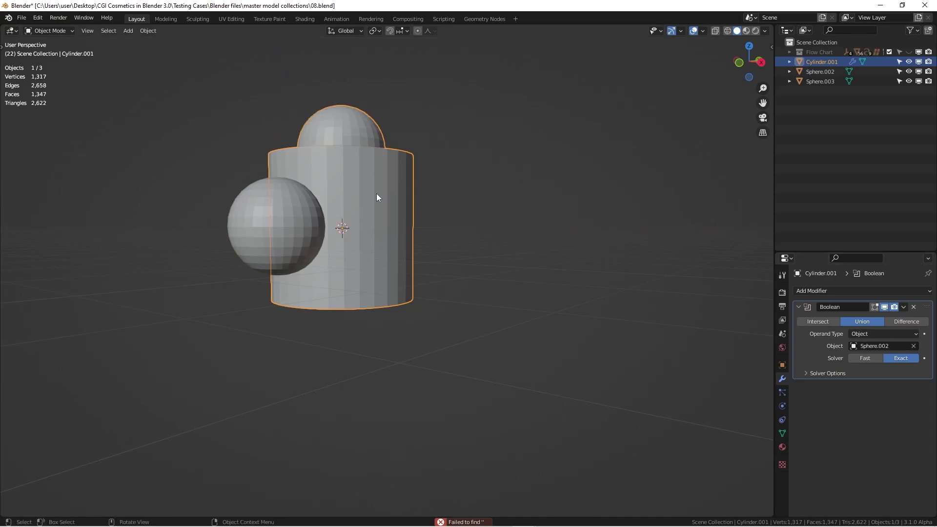
pyautogui.moveTo(376, 198); pyautogui.dragTo(459, 189, button='middle')
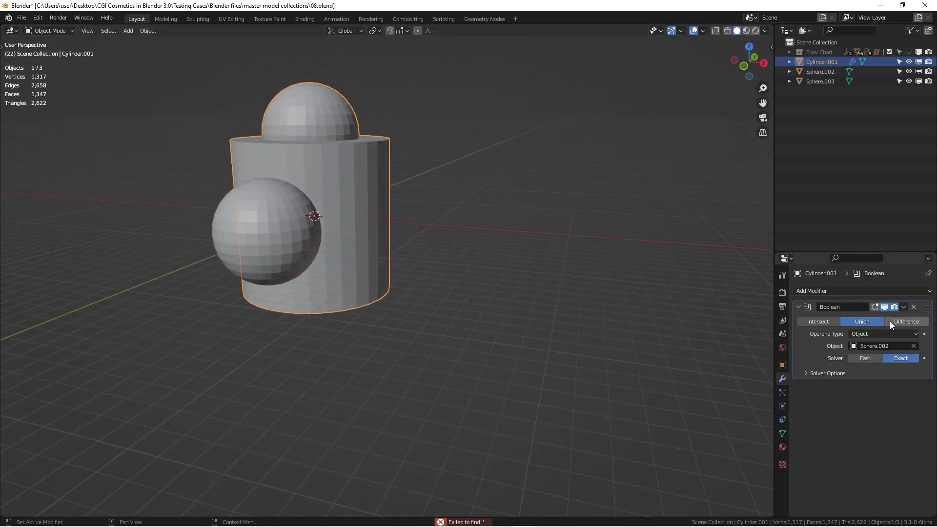
pyautogui.click(903, 307)
pyautogui.click(874, 318)
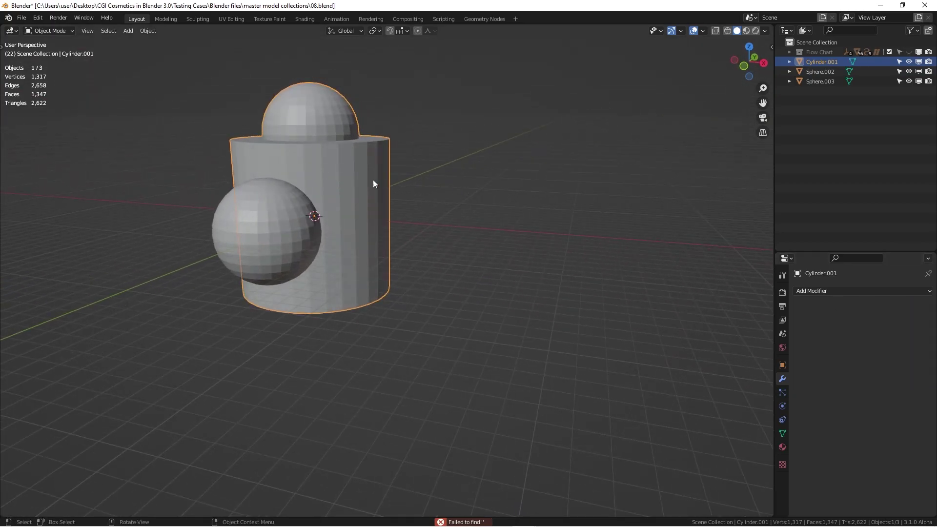
# - Switch to the front view and re-centre the model, trying then cancelling a cylinder move
pyautogui.moveTo(360, 180); pyautogui.dragTo(411, 189, button='middle')
pyautogui.press('KP_1')
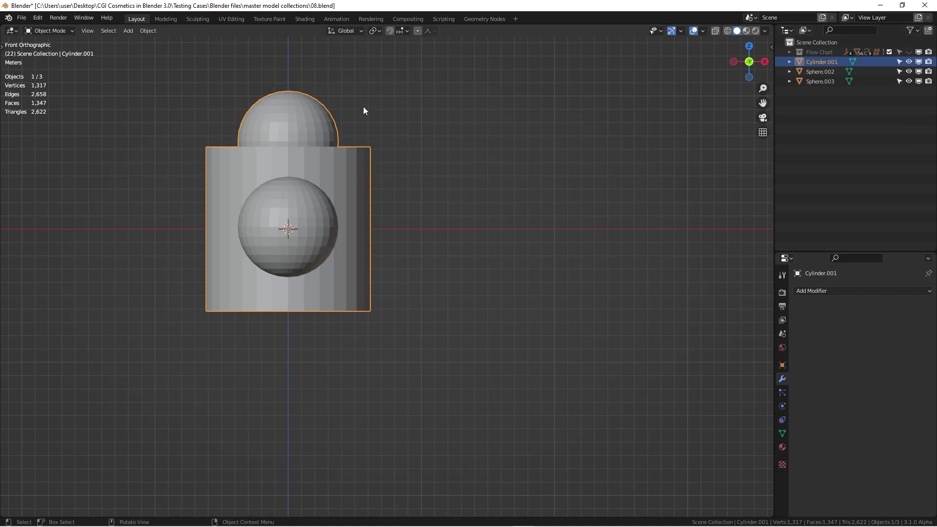
pyautogui.keyDown('shift'); pyautogui.moveTo(358, 209); pyautogui.dragTo(394, 241, button='middle'); pyautogui.keyUp('shift')
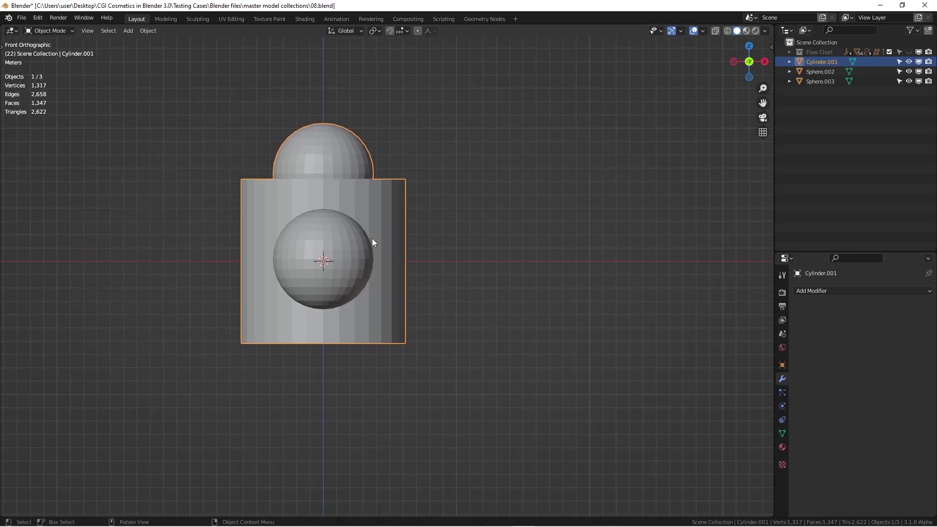
pyautogui.press('g')
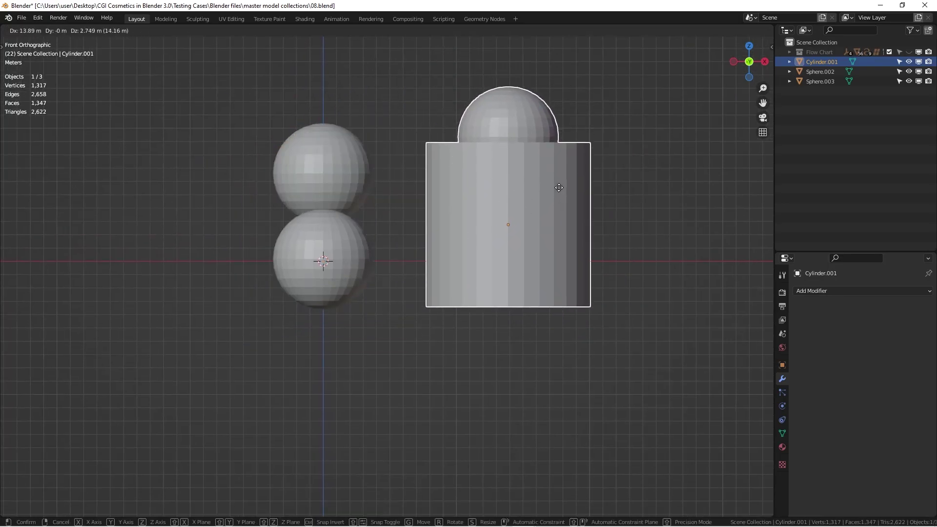
pyautogui.press('Escape')
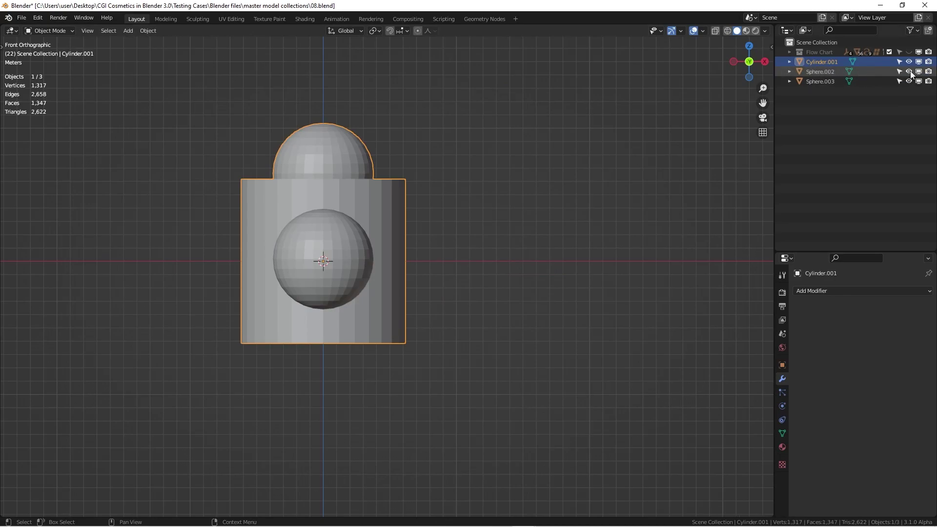
# - Delete the separate top sphere object, Sphere.002
pyautogui.click(818, 73)
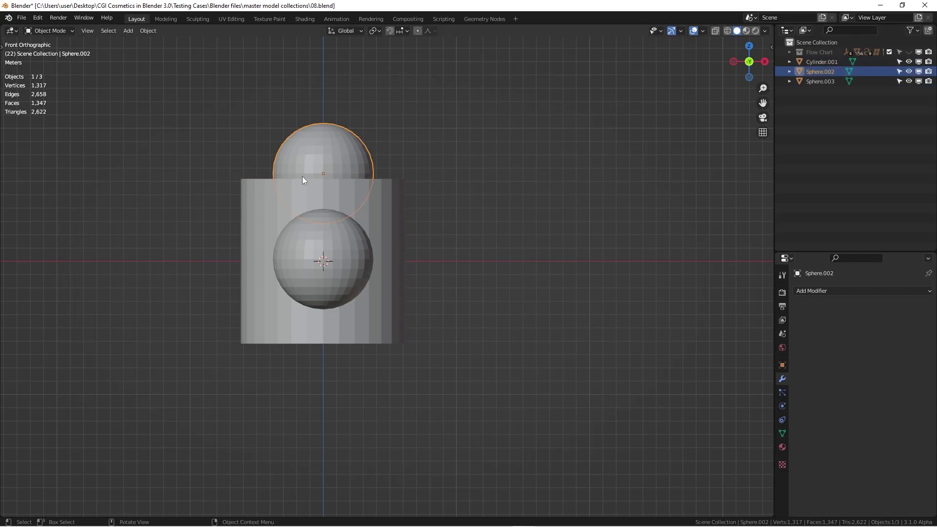
pyautogui.press('x')
pyautogui.click(362, 171)
# - Inspect the domed cylinder's mesh in edit mode, then select the side sphere
pyautogui.click(333, 180)
pyautogui.moveTo(333, 181); pyautogui.dragTo(410, 185, button='middle')
pyautogui.press('Tab')
pyautogui.scroll(3, 479, 190)
pyautogui.moveTo(487, 235); pyautogui.dragTo(296, 251, button='middle')
pyautogui.press('Tab')
pyautogui.click(330, 262)
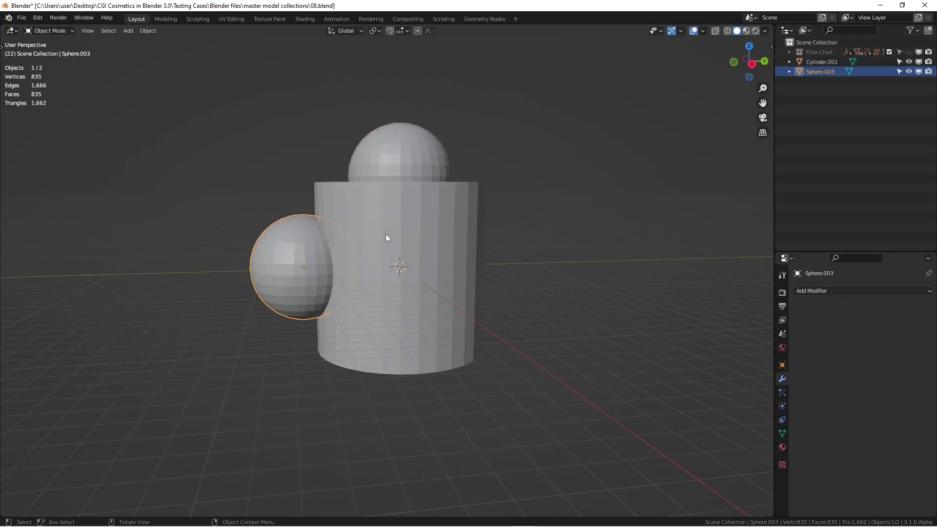
# - Carve the side sphere's hollow into the cylinder with an applied Boolean Difference modifier
pyautogui.moveTo(385, 238); pyautogui.dragTo(493, 222, button='middle')
pyautogui.click(401, 201)
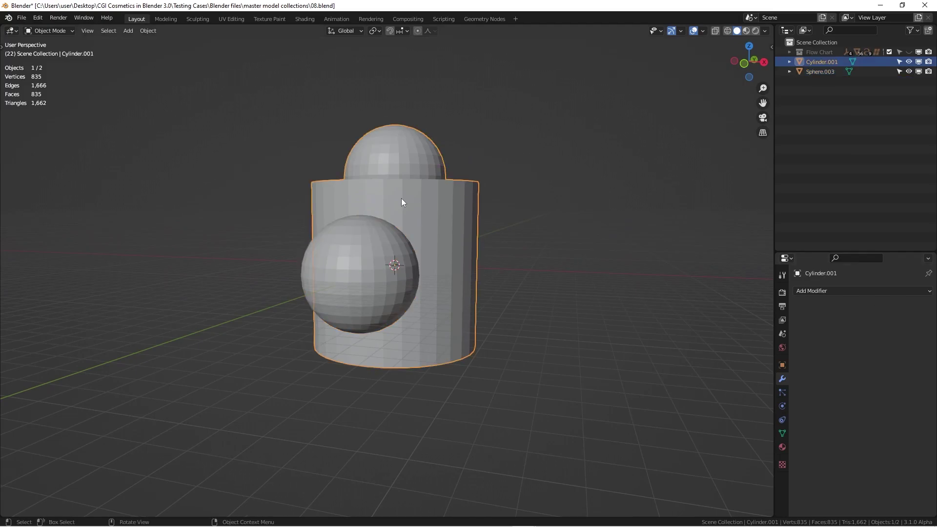
pyautogui.click(827, 291)
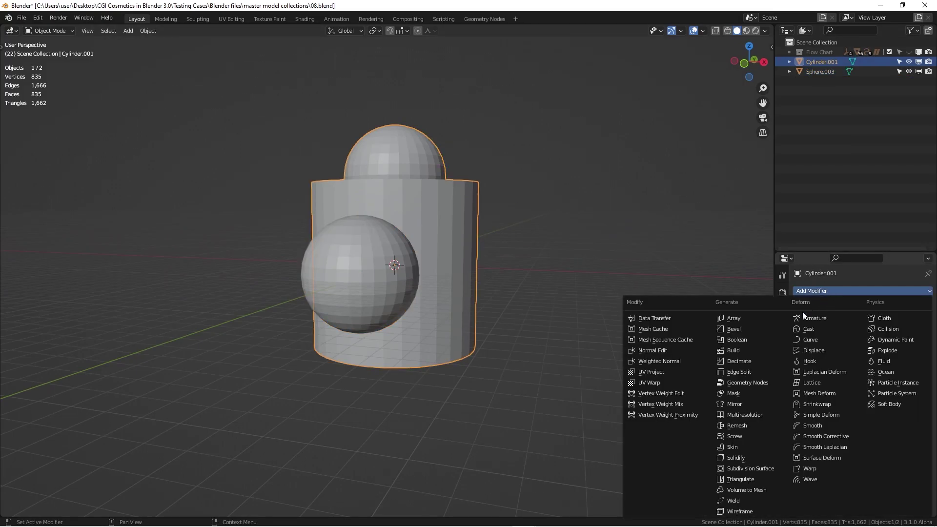
pyautogui.click(760, 340)
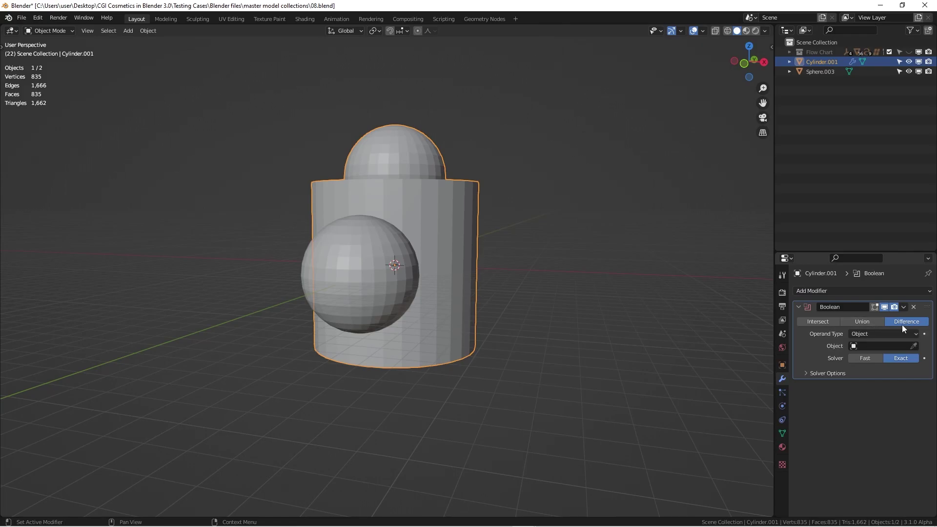
pyautogui.click(914, 346)
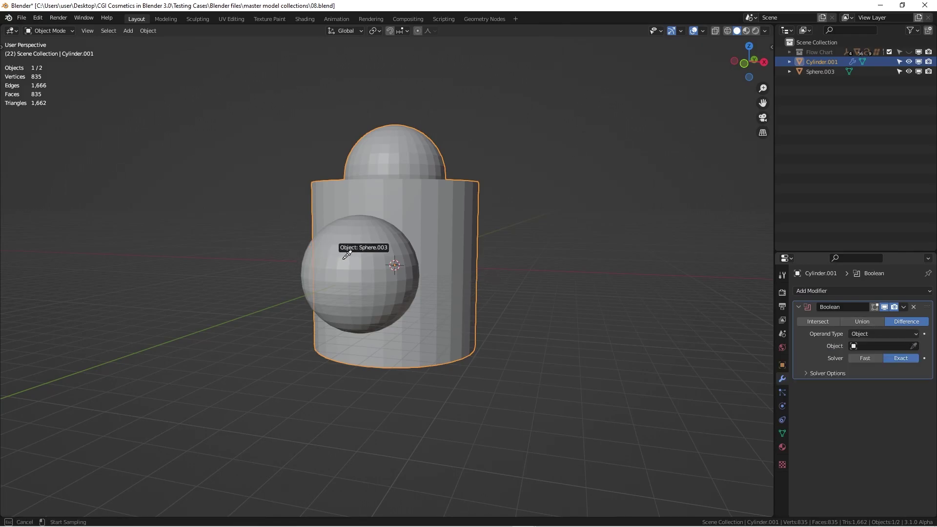
pyautogui.click(353, 259)
pyautogui.moveTo(417, 262); pyautogui.dragTo(277, 259, button='middle')
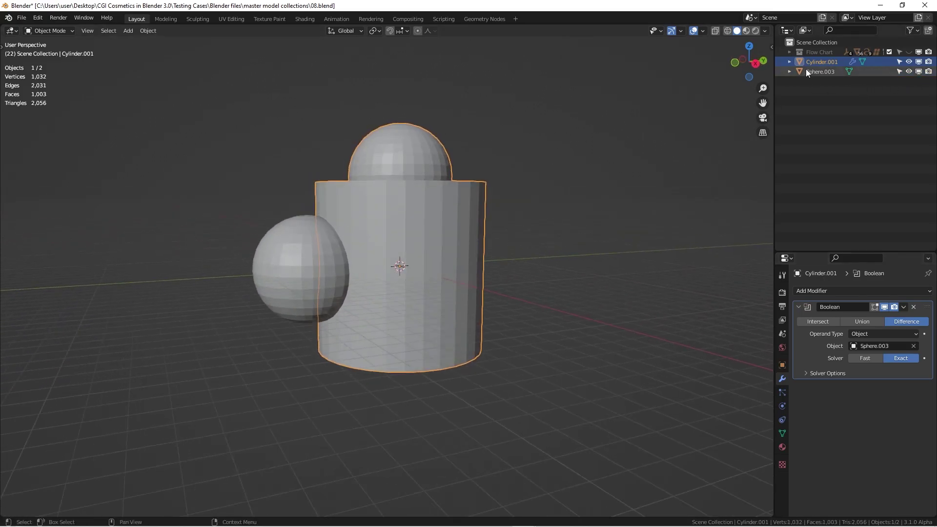
pyautogui.click(901, 306)
pyautogui.click(878, 317)
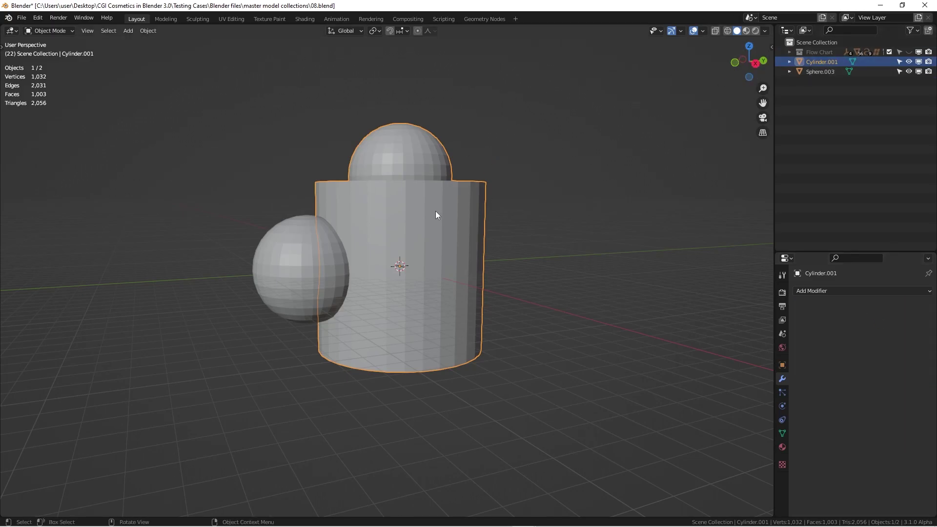
# - Delete the Sphere.003 cutter object, leaving the dented cylinder
pyautogui.press('g')
pyautogui.rightClick(477, 133)
pyautogui.click(818, 72)
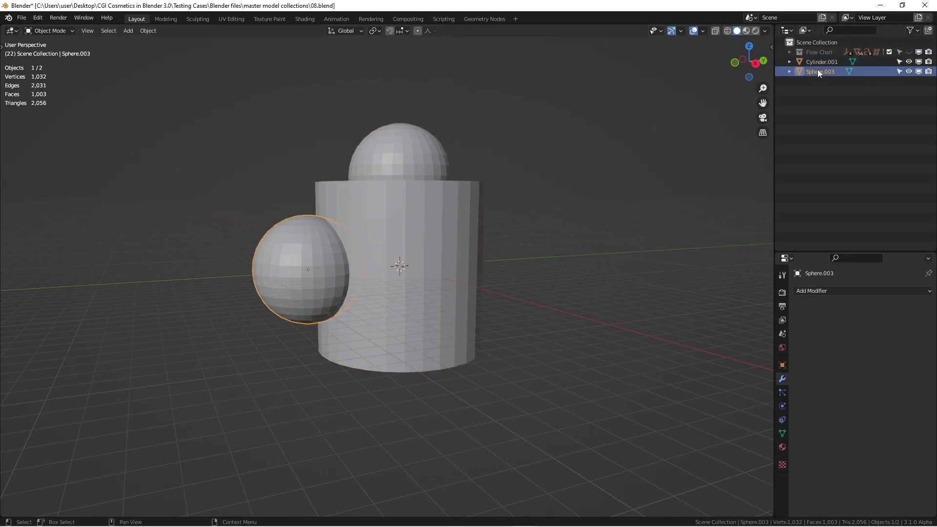
pyautogui.press('Delete')
pyautogui.press('KP_1')
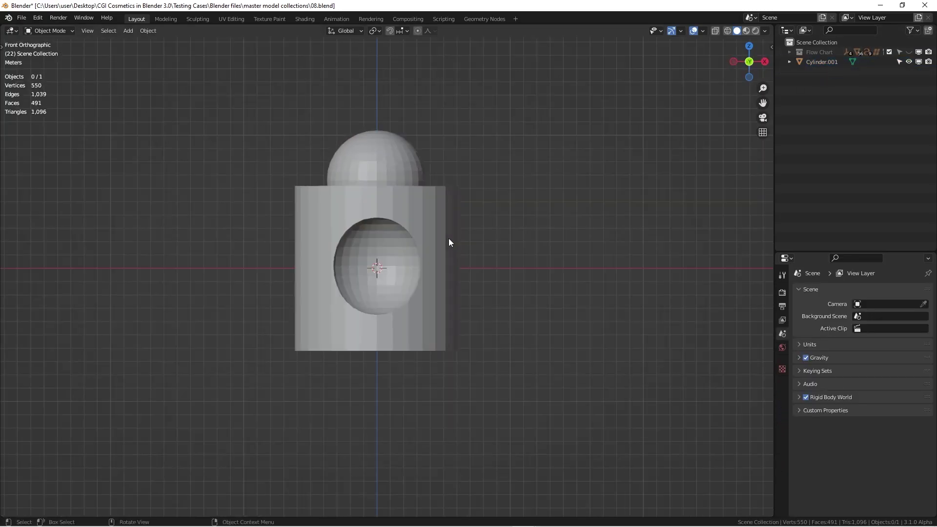
pyautogui.scroll(2, 424, 241)
pyautogui.keyDown('shift'); pyautogui.moveTo(423, 238); pyautogui.dragTo(263, 209, button='middle'); pyautogui.keyUp('shift')
pyautogui.scroll(-1, 358, 169)
pyautogui.click(401, 185)
pyautogui.press('KP_1')
pyautogui.scroll(3, 316, 198)
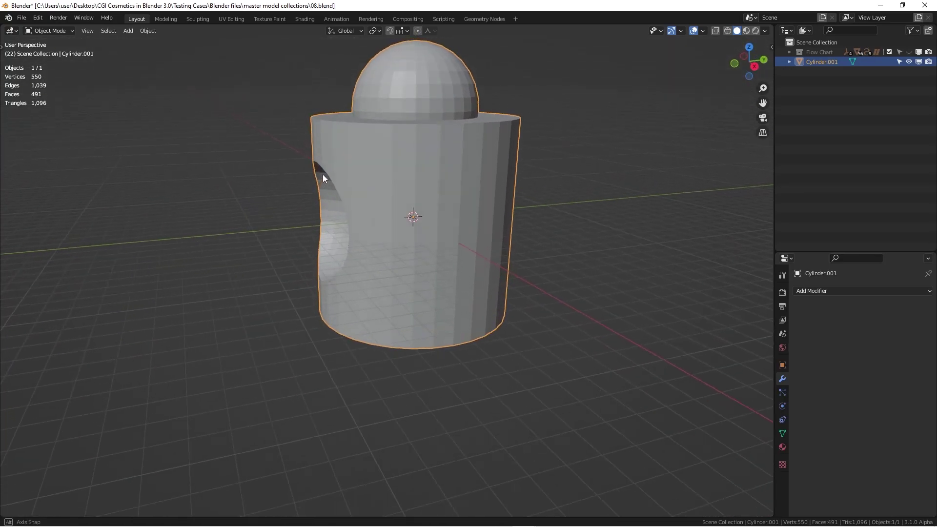
pyautogui.moveTo(407, 248); pyautogui.dragTo(462, 245, button='middle')
pyautogui.moveTo(410, 198); pyautogui.dragTo(449, 202, button='middle')
pyautogui.scroll(-2, 414, 218)
pyautogui.press('Tab')
pyautogui.scroll(3, 480, 195)
pyautogui.click(419, 192)
pyautogui.moveTo(393, 231); pyautogui.dragTo(486, 202, button='middle')
pyautogui.moveTo(387, 145); pyautogui.dragTo(353, 247, button='middle')
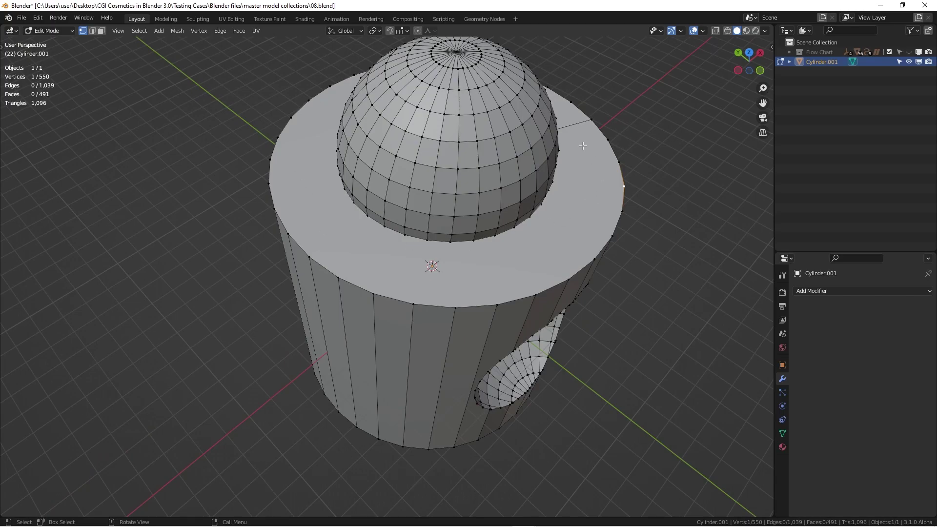
pyautogui.moveTo(542, 249); pyautogui.dragTo(435, 199, button='middle')
pyautogui.press('KP_1')
pyautogui.press('Tab')
pyautogui.scroll(-2, 466, 161)
pyautogui.keyDown('shift'); pyautogui.moveTo(458, 157); pyautogui.dragTo(397, 212, button='middle'); pyautogui.keyUp('shift')
pyautogui.press('KP_1')
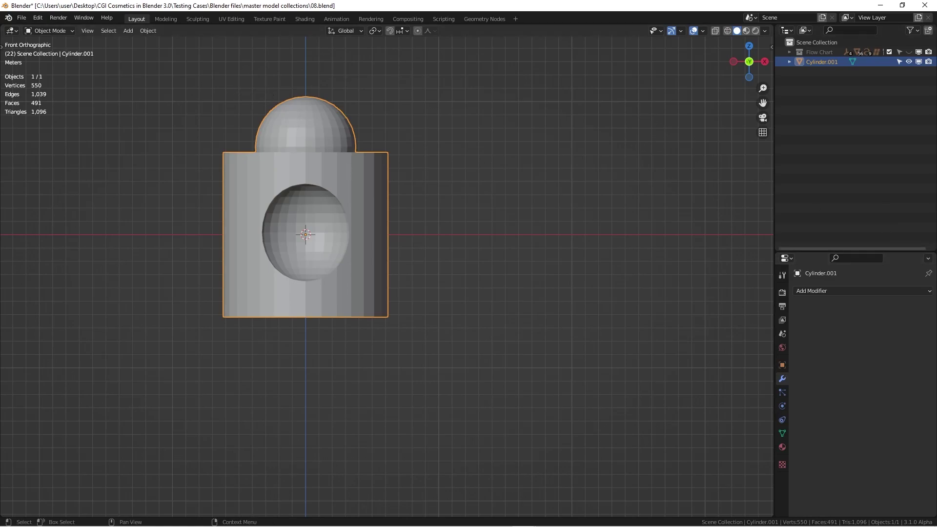
# - Add a Subdivision Surface modifier at viewport level 2 and inspect the smoothed cylinder
pyautogui.click(856, 295)
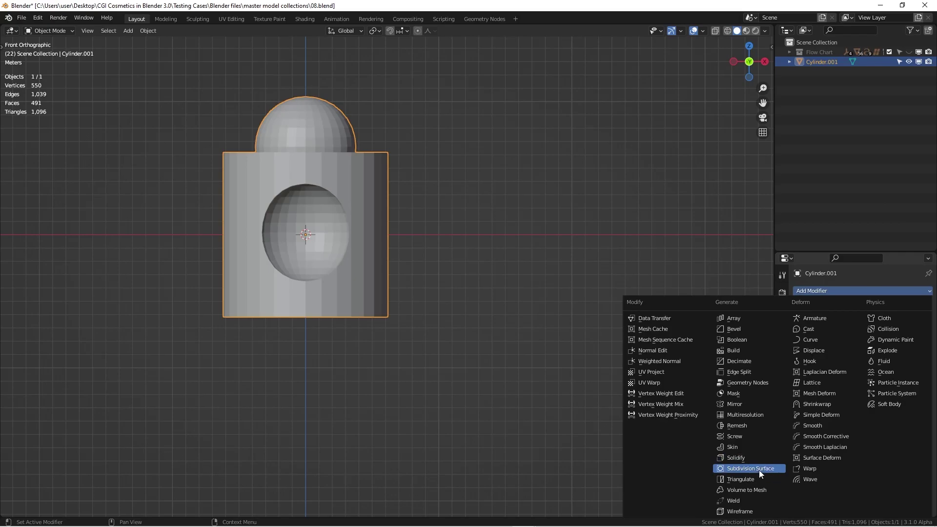
pyautogui.press('Return')
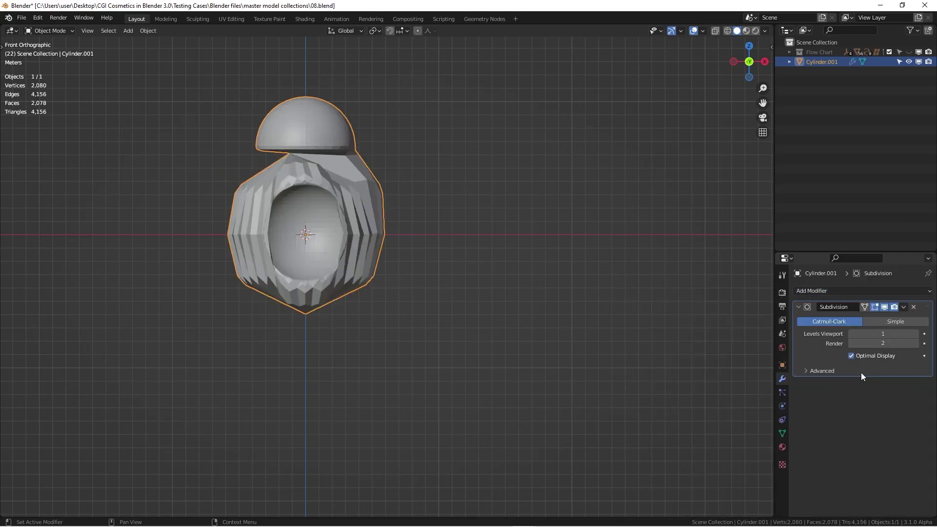
pyautogui.click(915, 334)
pyautogui.moveTo(250, 125); pyautogui.dragTo(364, 197, button='middle')
pyautogui.scroll(4, 364, 197)
pyautogui.scroll(-4, 301, 193)
pyautogui.moveTo(301, 193); pyautogui.dragTo(355, 180, button='middle')
pyautogui.scroll(5, 263, 173)
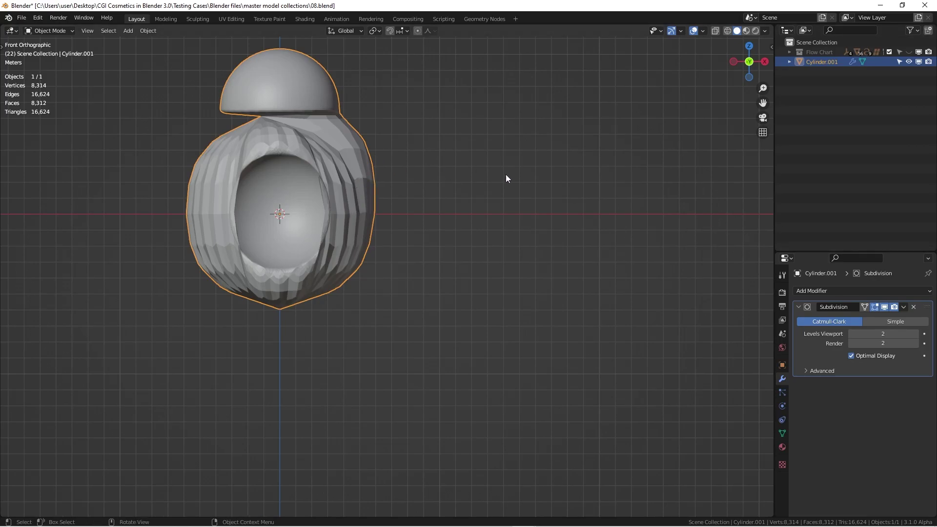
# - Switch off the Subdivision modifier's viewport display and return to the front view
pyautogui.click(886, 308)
pyautogui.moveTo(311, 155); pyautogui.dragTo(329, 201, button='middle')
pyautogui.scroll(-4, 329, 195)
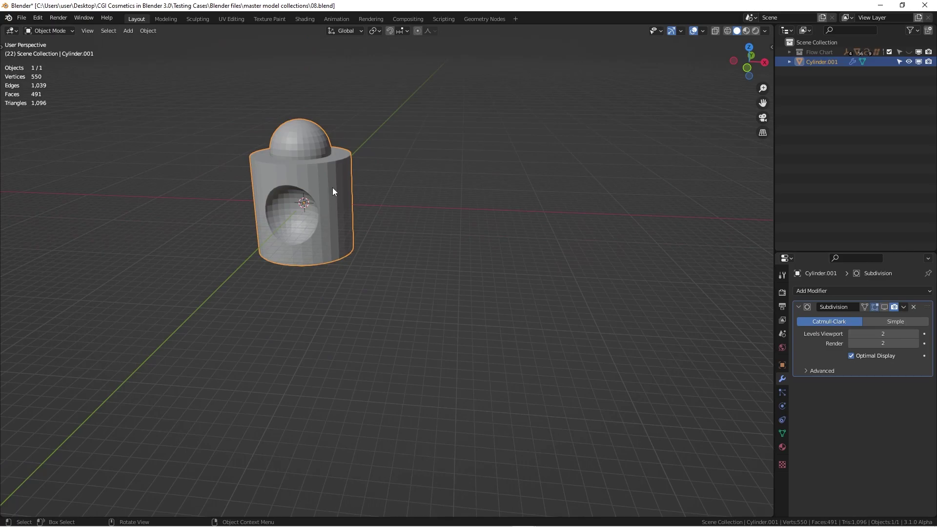
pyautogui.press('KP_1')
# - Deselect Cylinder.001 and hide it from the viewport
pyautogui.scroll(2, 401, 190)
pyautogui.click(535, 170)
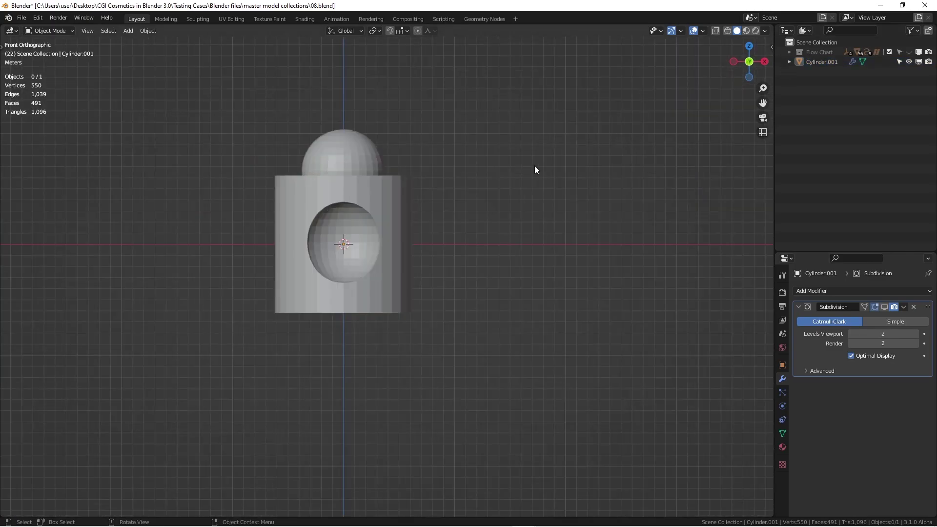
pyautogui.click(909, 62)
# - Review the Flow Chart collection's Sculpting and Hybrid sections, then exclude it from the view layer
pyautogui.click(909, 52)
pyautogui.scroll(-5, 295, 221)
pyautogui.keyDown('shift'); pyautogui.moveTo(349, 291); pyautogui.dragTo(390, 145, button='middle'); pyautogui.keyUp('shift')
pyautogui.scroll(-3, 465, 133)
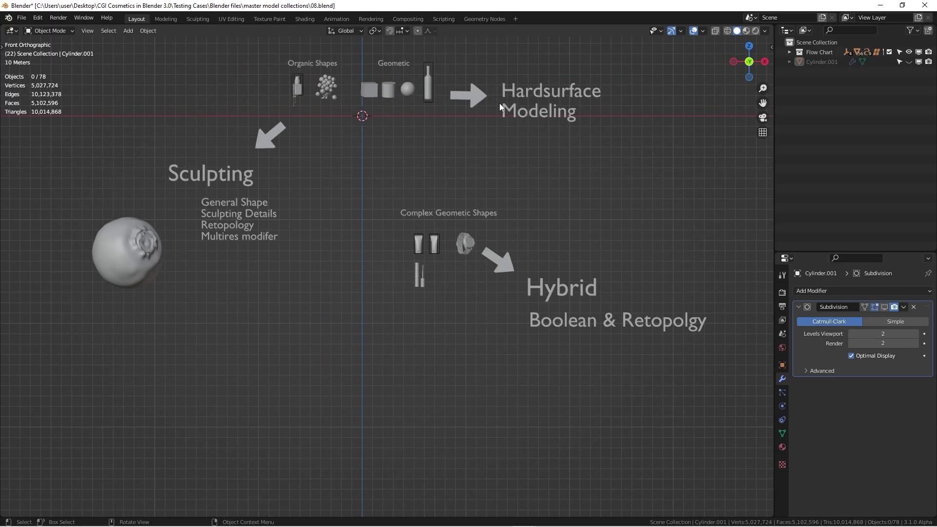
pyautogui.keyDown('shift'); pyautogui.moveTo(494, 167); pyautogui.dragTo(489, 191, button='middle'); pyautogui.keyUp('shift')
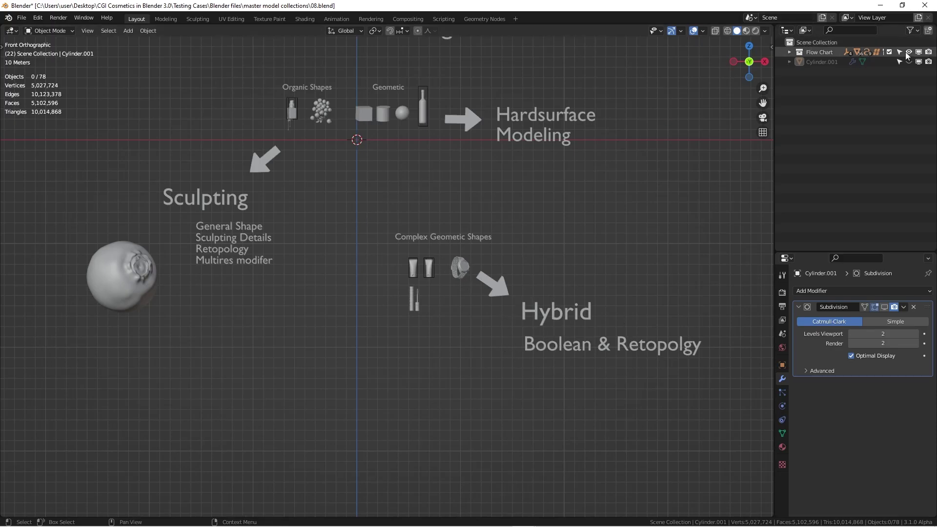
pyautogui.click(889, 52)
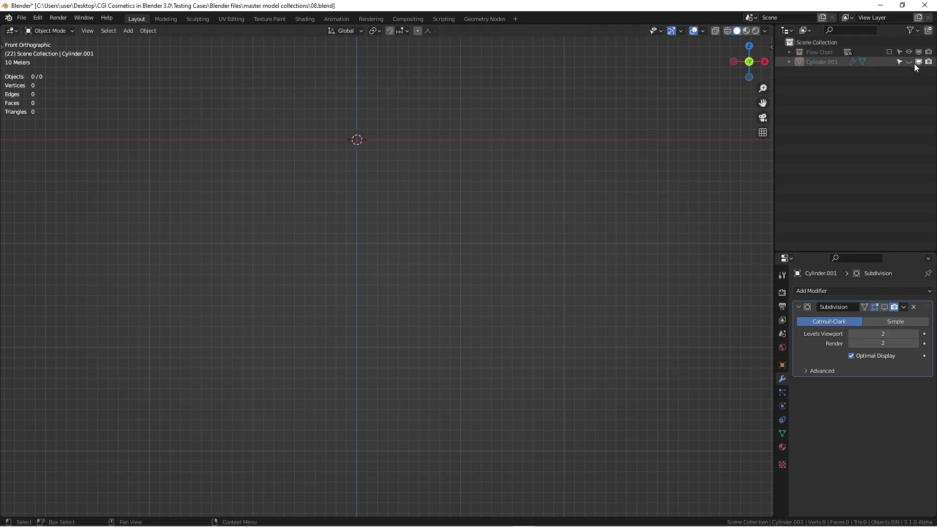
# - Unhide Cylinder.001 and frame it in the viewport
pyautogui.click(909, 62)
pyautogui.keyDown('shift'); pyautogui.moveTo(396, 198); pyautogui.dragTo(340, 227, button='middle'); pyautogui.keyUp('shift')
pyautogui.scroll(10, 363, 219)
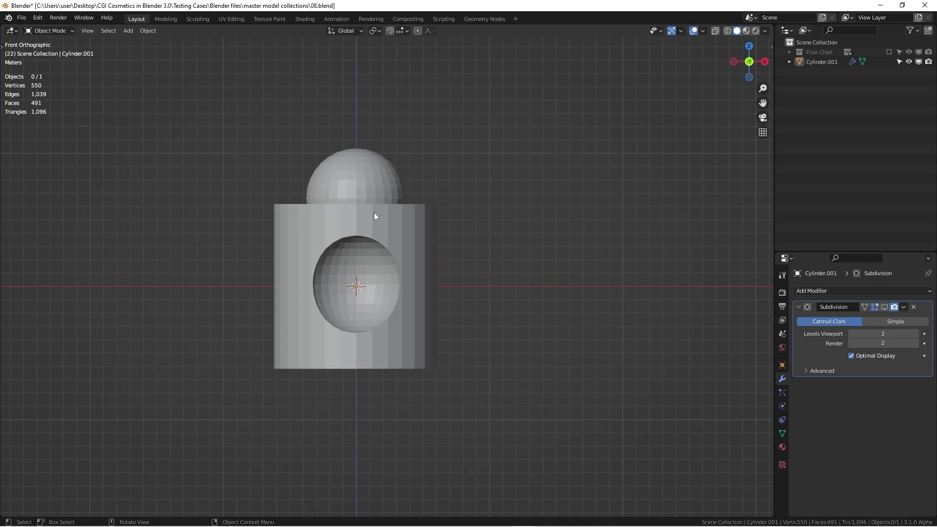
pyautogui.moveTo(374, 212); pyautogui.dragTo(375, 241, button='middle')
pyautogui.scroll(-4, 376, 242)
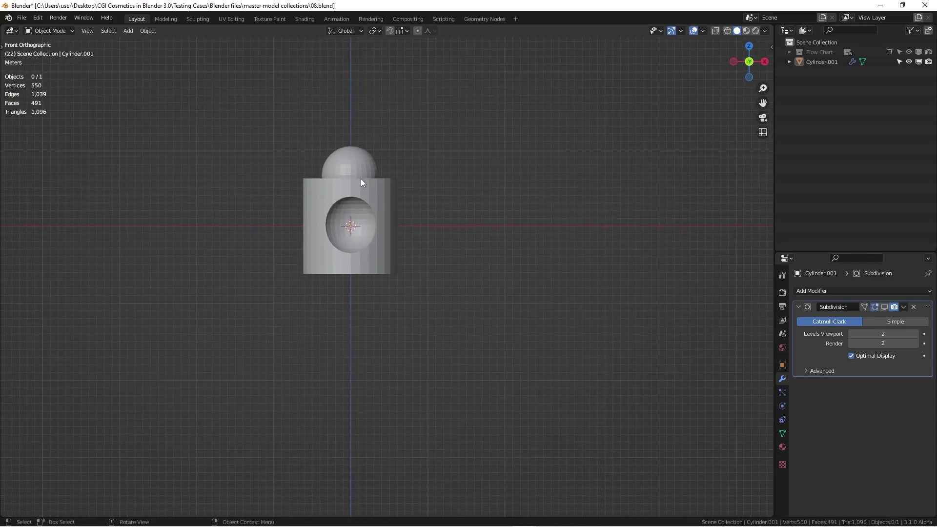
# - Select the cylinder, look over its dome and dent from the front, then switch to the browser
pyautogui.click(361, 179)
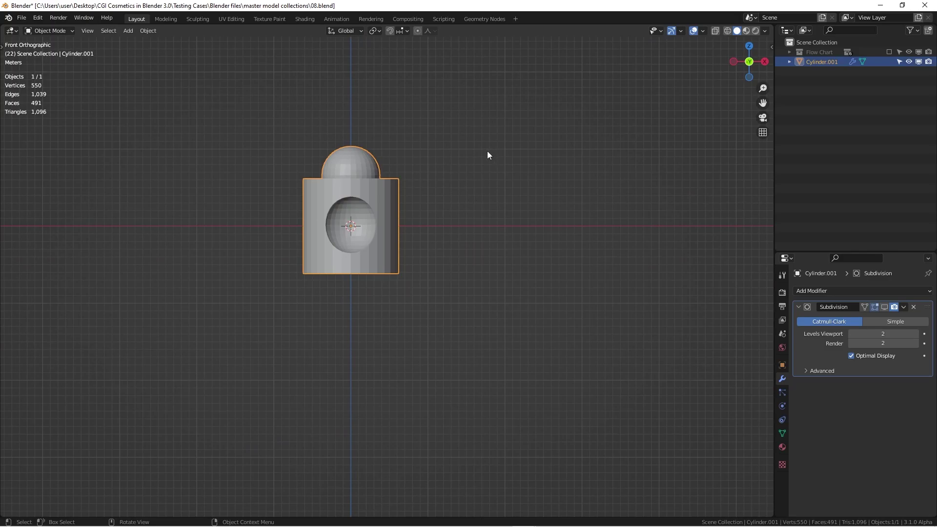
pyautogui.moveTo(403, 197); pyautogui.dragTo(323, 216, button='middle')
pyautogui.scroll(2, 385, 222)
pyautogui.scroll(1, 381, 210)
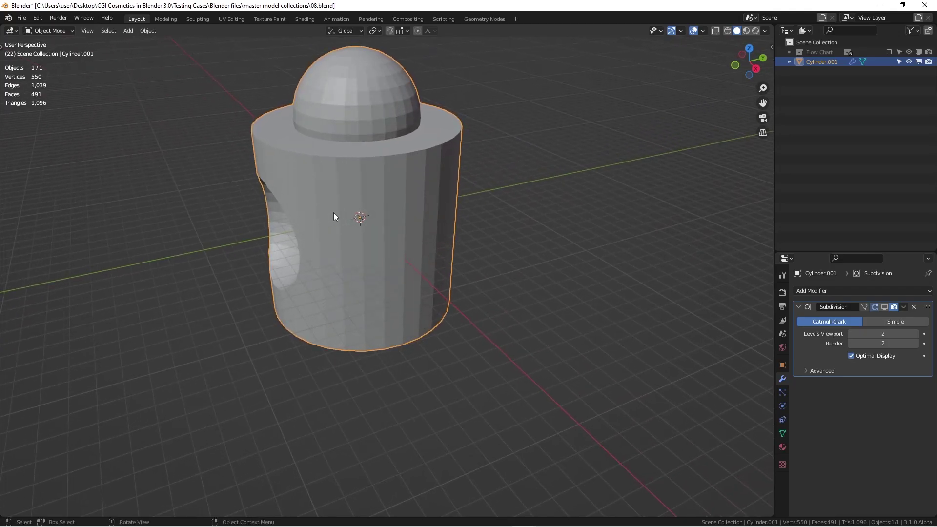
pyautogui.scroll(-4, 335, 212)
pyautogui.moveTo(340, 209); pyautogui.dragTo(392, 133, button='middle')
pyautogui.press('KP_1')
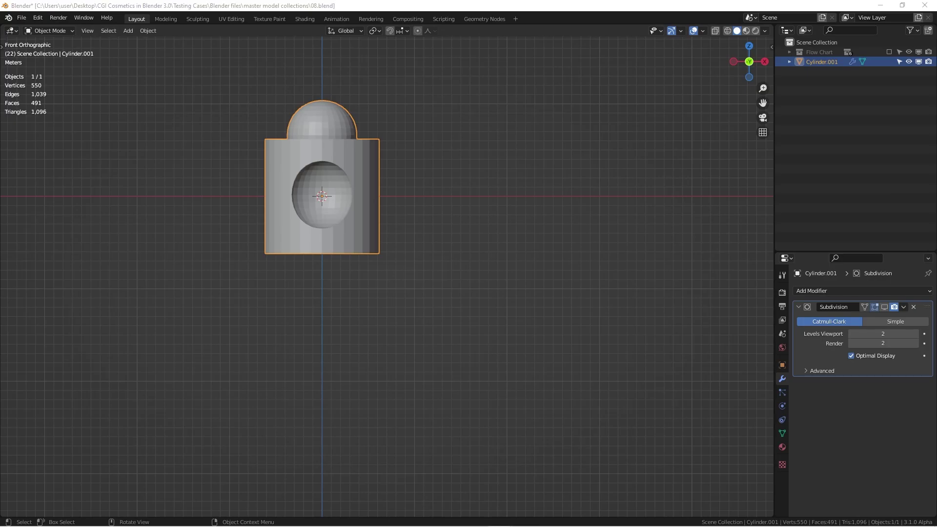
pyautogui.hotkey('alt', 'Tab')
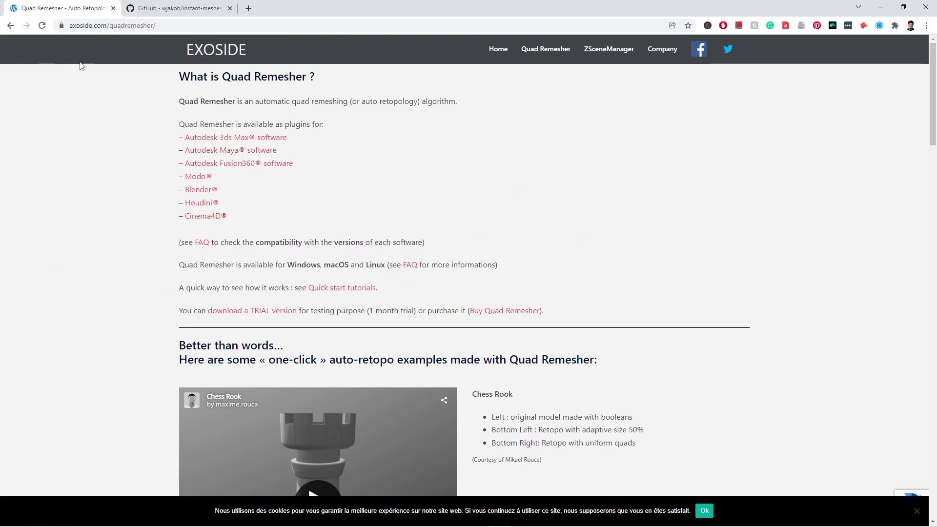
# - Scroll through Exoside's Quad Remesher page, reviewing its Blender plugin and chess rook retopology examples
pyautogui.scroll(-10, 88, 104)
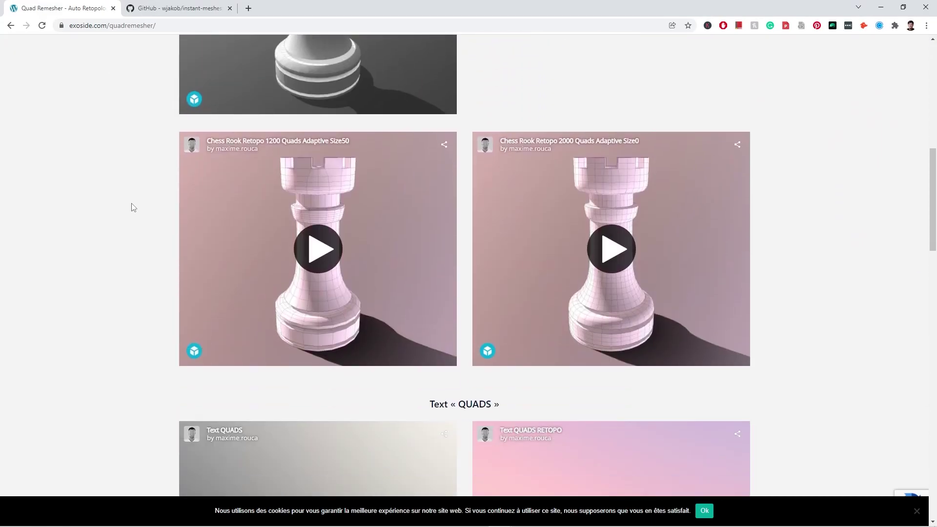
pyautogui.scroll(-5, 133, 207)
pyautogui.scroll(9, 133, 207)
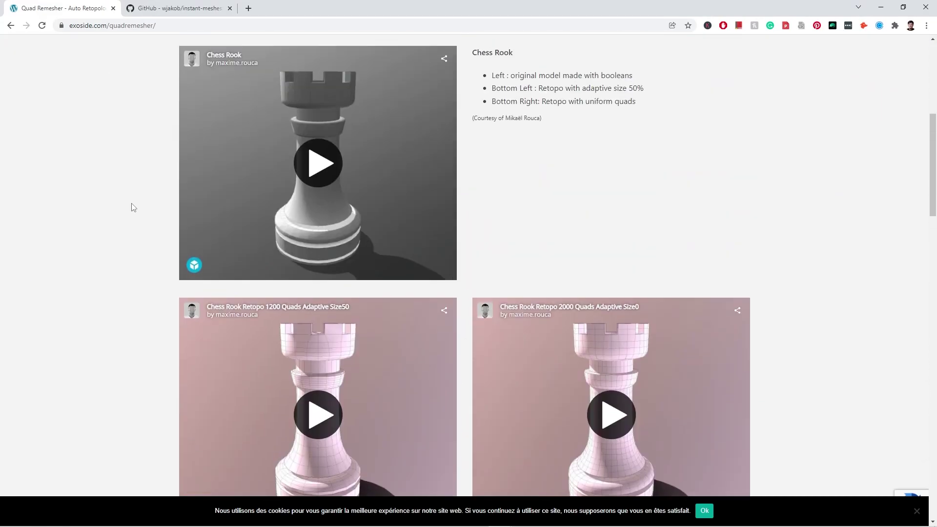
pyautogui.scroll(7, 133, 208)
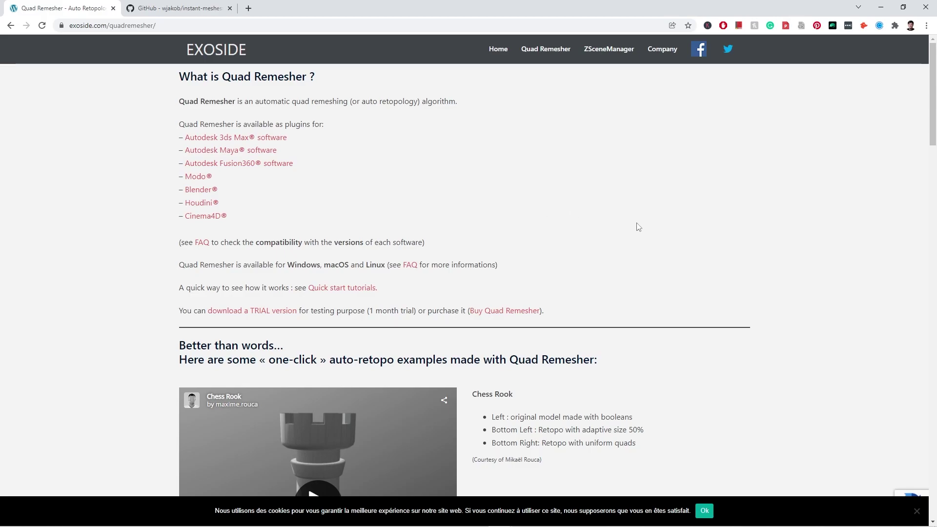
pyautogui.scroll(-6, 635, 230)
pyautogui.scroll(-1, 387, 341)
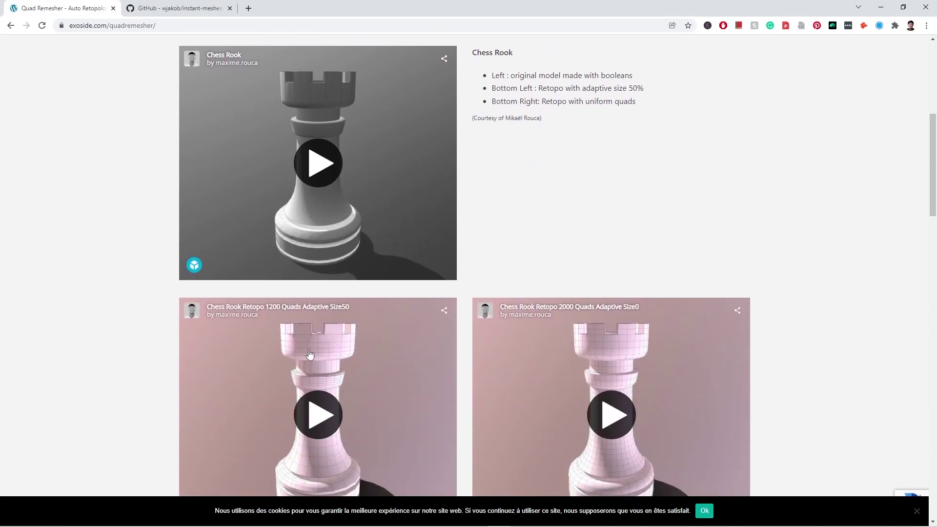
pyautogui.scroll(-1, 676, 205)
pyautogui.scroll(8, 674, 207)
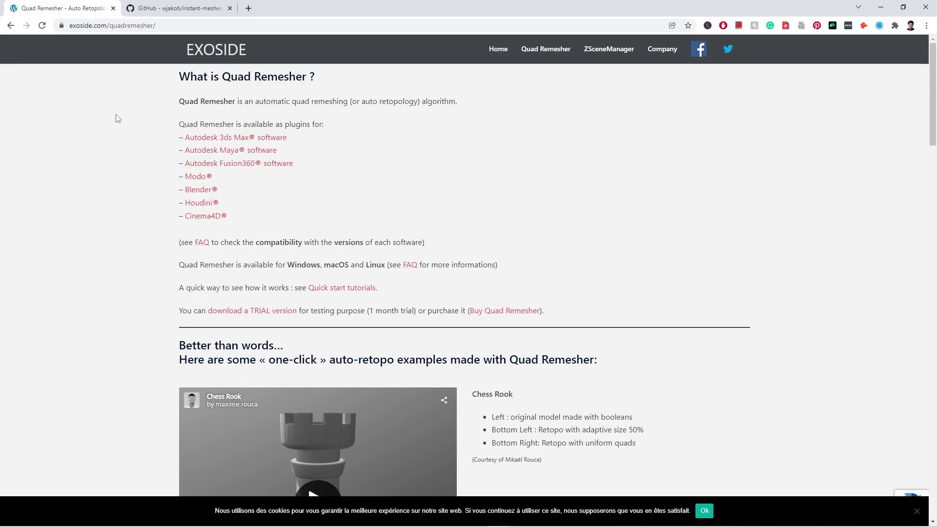
# - Read through the instant-meshes GitHub README, then return to the Quad Remesher page
pyautogui.click(174, 12)
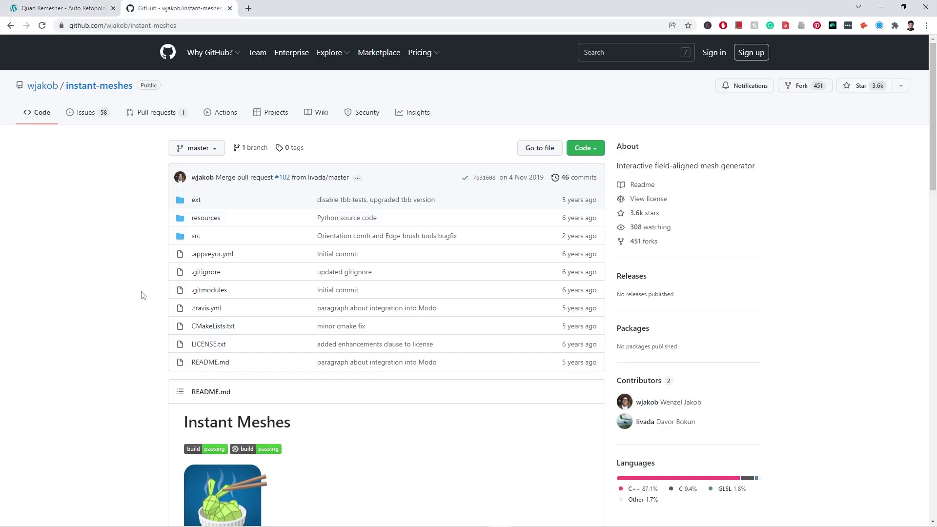
pyautogui.scroll(-5, 142, 295)
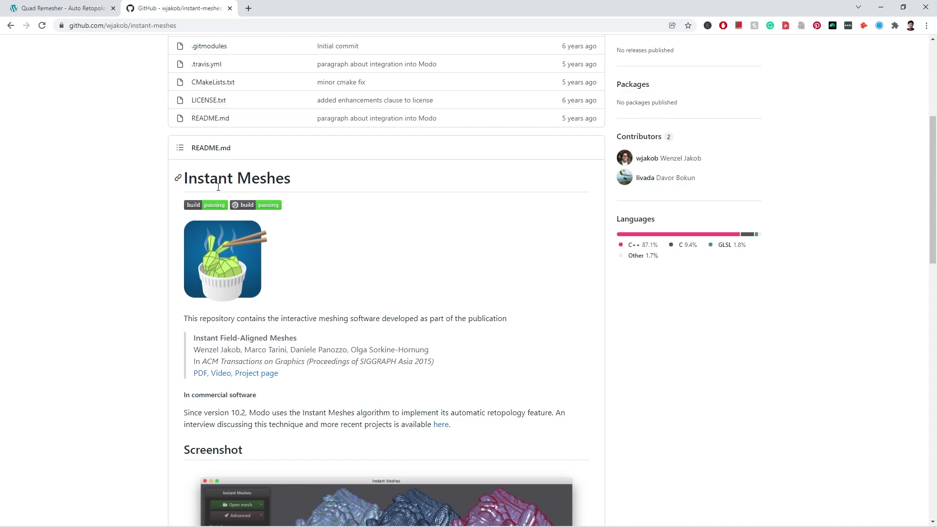
pyautogui.scroll(-4, 327, 239)
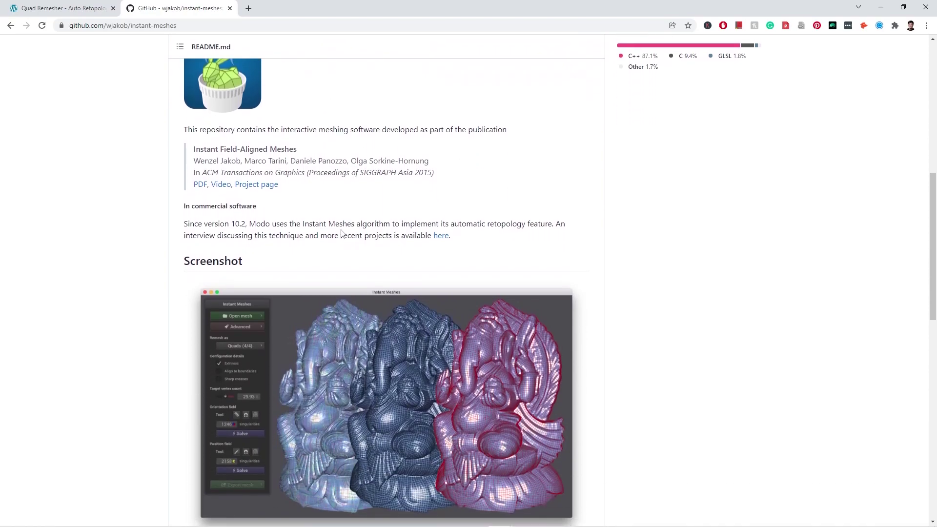
pyautogui.scroll(-1, 496, 356)
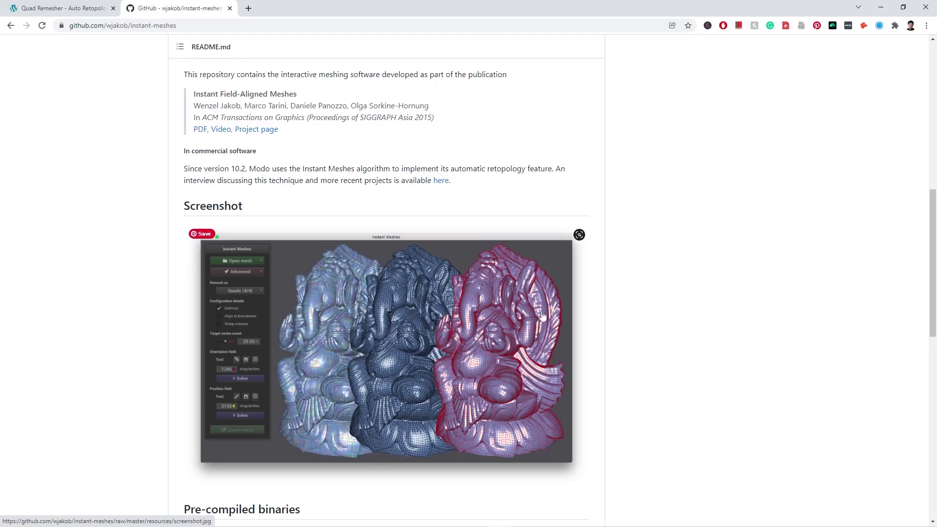
pyautogui.scroll(2, 490, 342)
pyautogui.scroll(-2, 440, 313)
pyautogui.scroll(6, 464, 299)
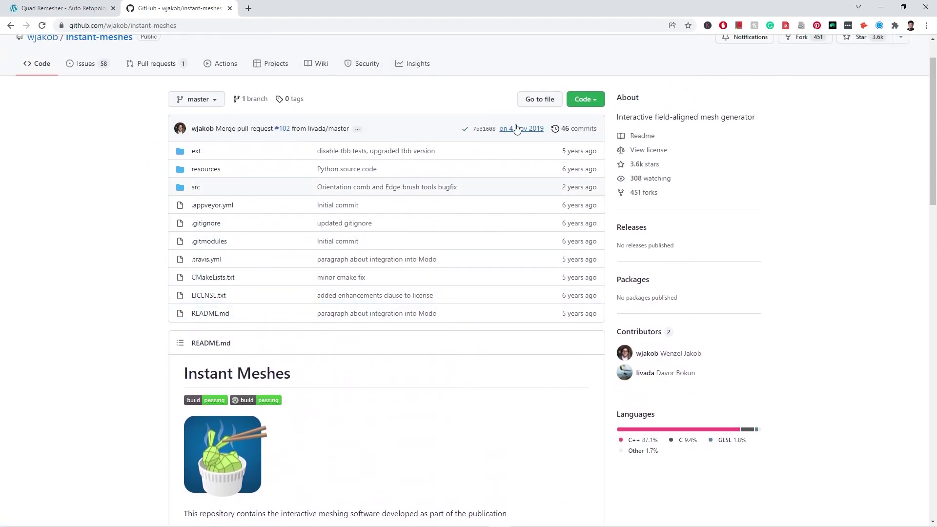
pyautogui.scroll(1, 449, 117)
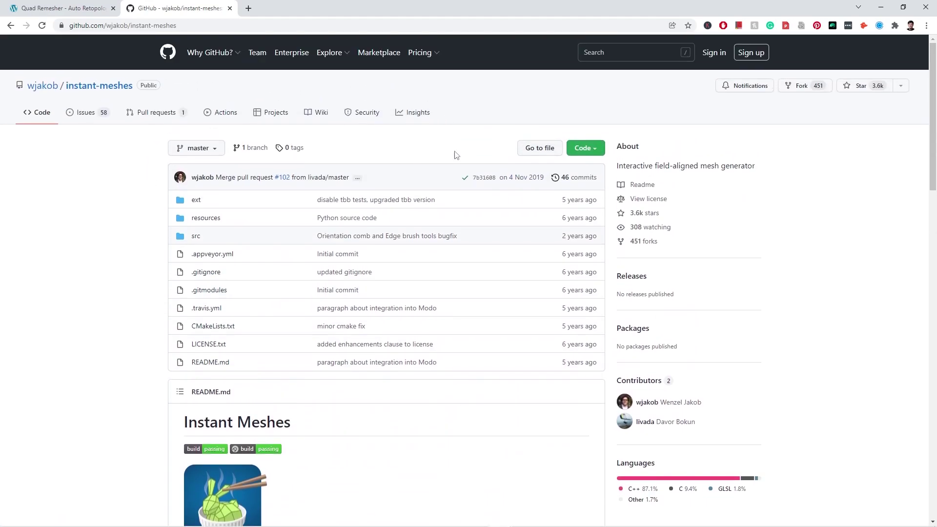
pyautogui.click(65, 6)
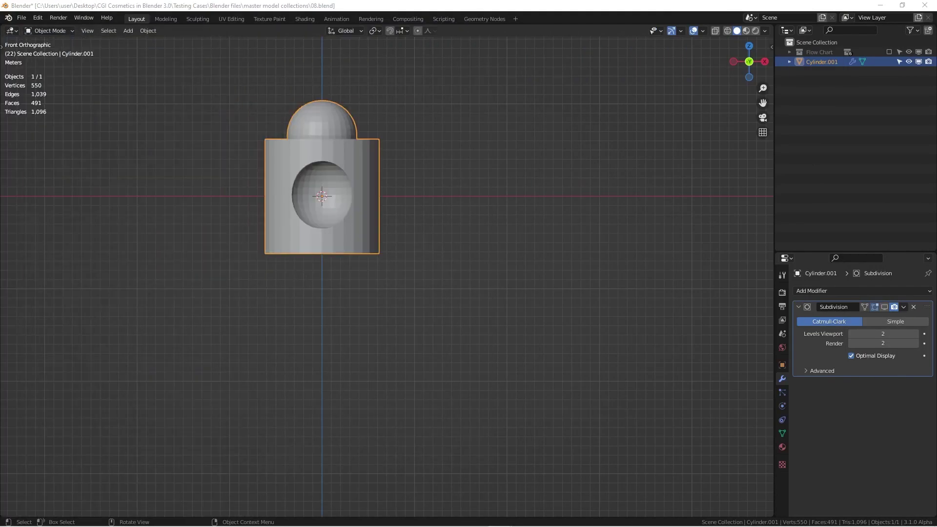
# - Frame the cylinder centred in a straight front view
pyautogui.moveTo(370, 266); pyautogui.dragTo(393, 259, button='middle')
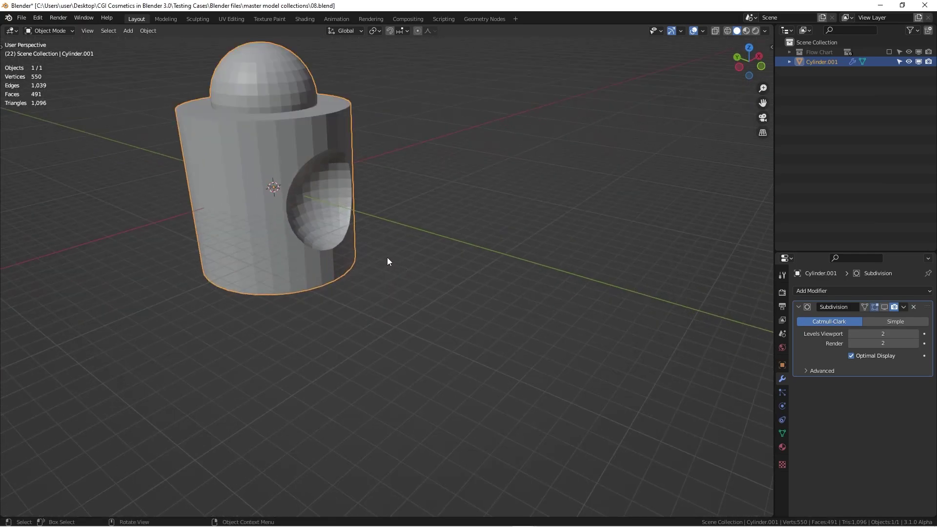
pyautogui.press('KP_1')
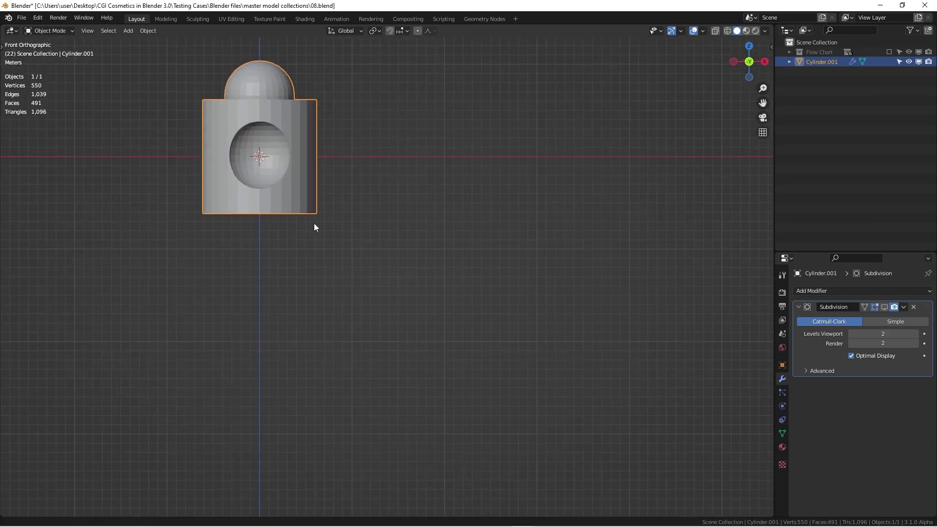
pyautogui.keyDown('shift'); pyautogui.moveTo(318, 226); pyautogui.dragTo(402, 262, button='middle'); pyautogui.keyUp('shift')
pyautogui.scroll(2, 398, 217)
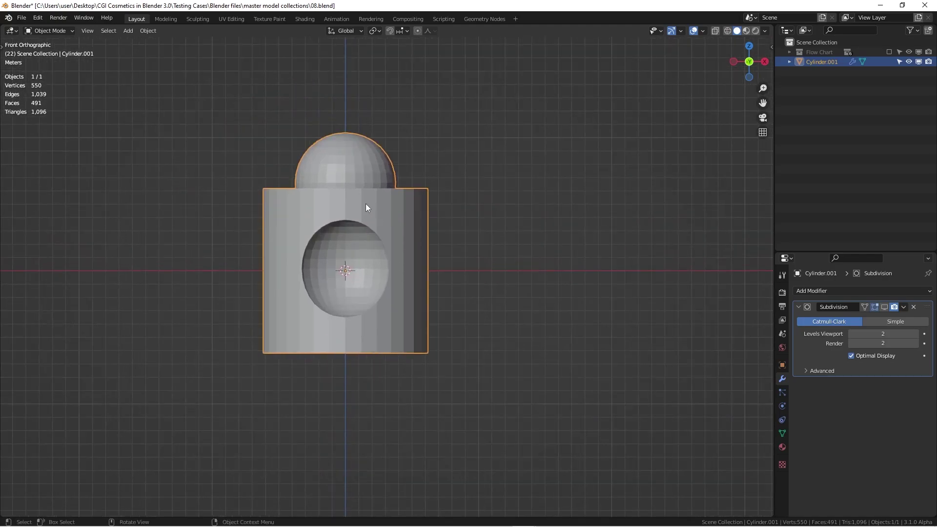
# - Set Quad Remesher's target quad count to 600 and remesh the cylinder
pyautogui.press('n')
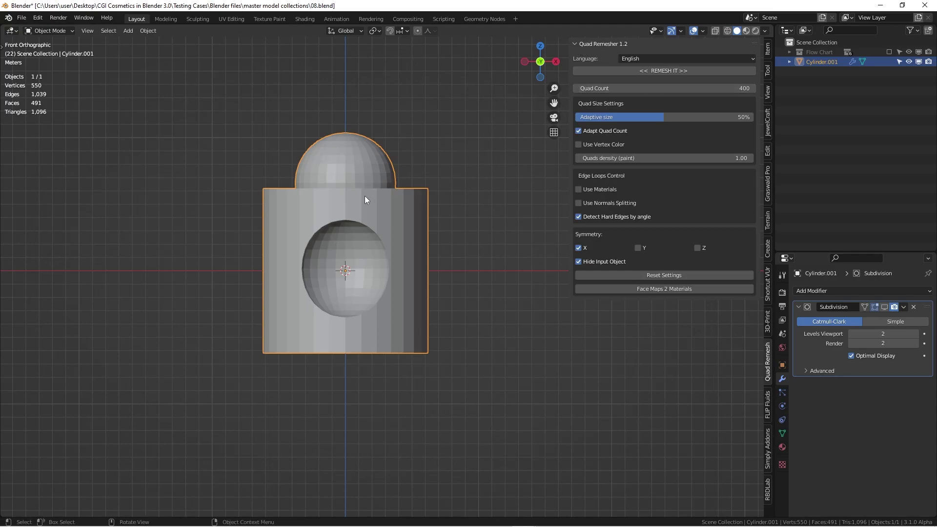
pyautogui.click(592, 89)
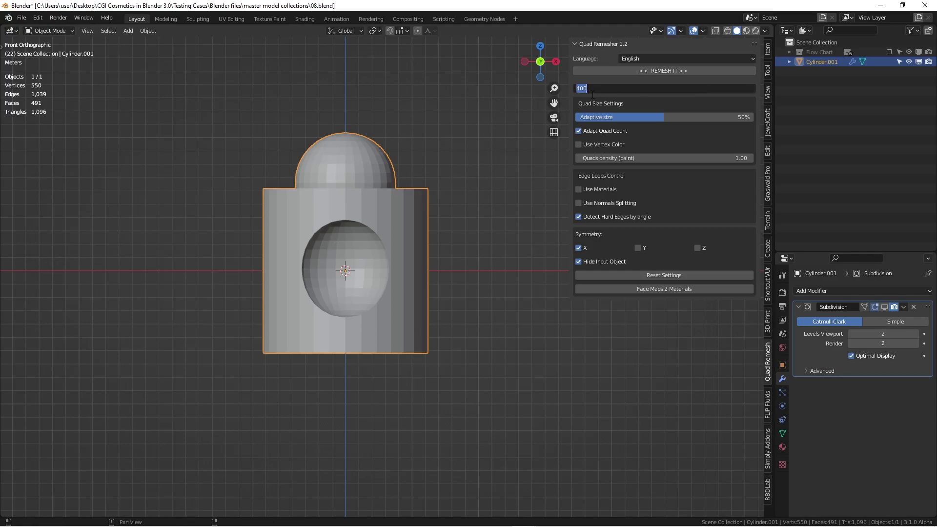
pyautogui.press('Return')
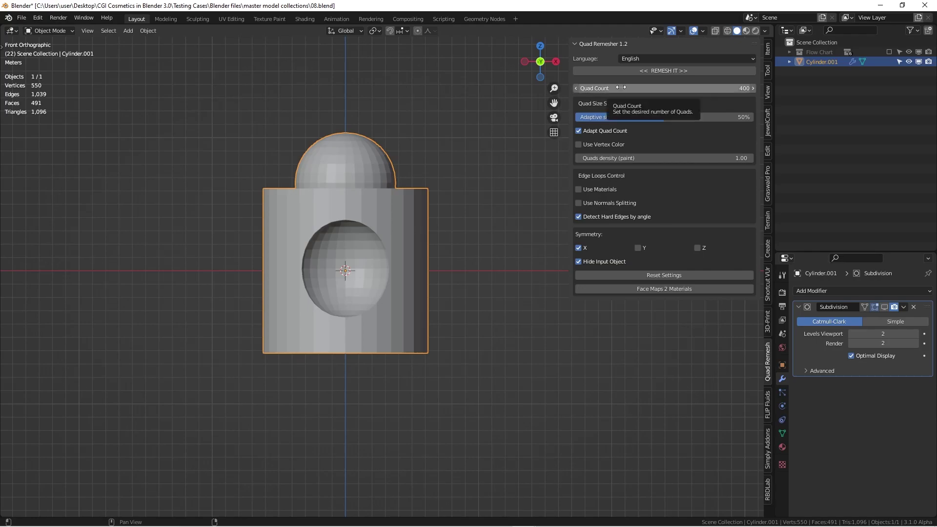
pyautogui.click(621, 88)
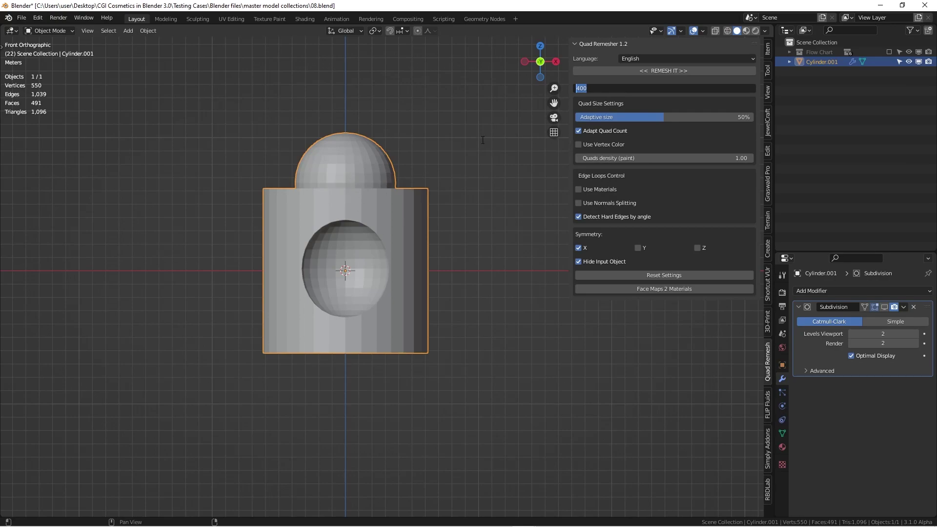
pyautogui.write('600')
pyautogui.press('Return')
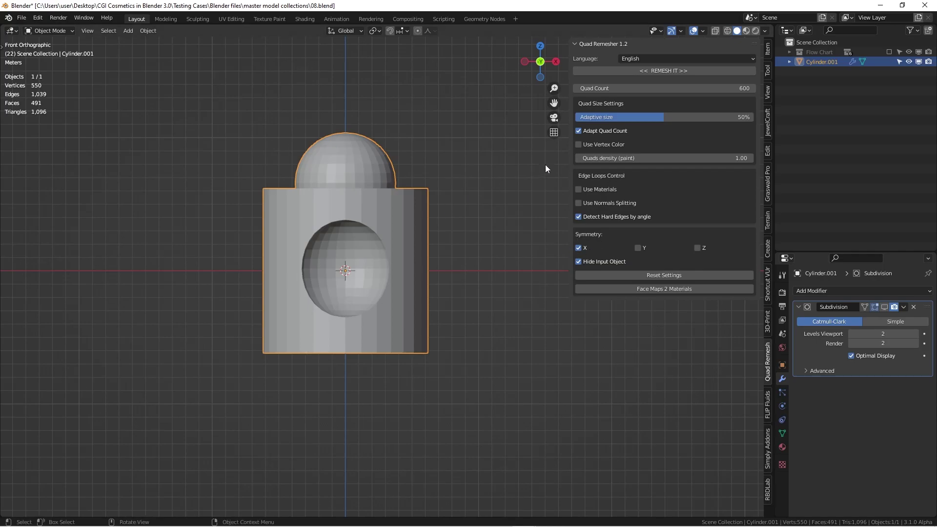
pyautogui.click(660, 70)
pyautogui.scroll(2, 385, 200)
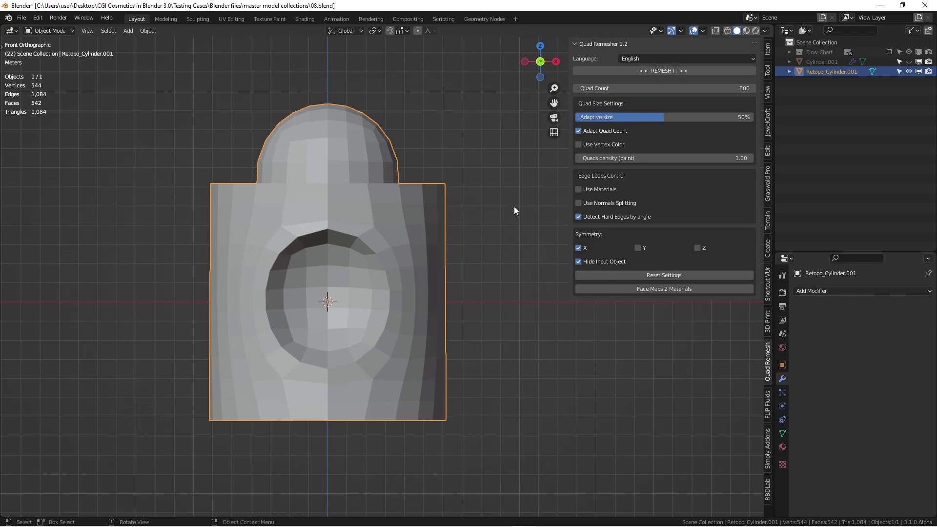
# - Unhide the original Cylinder.001 and move it along X to −15.129 m, beside the remesh
pyautogui.press('n')
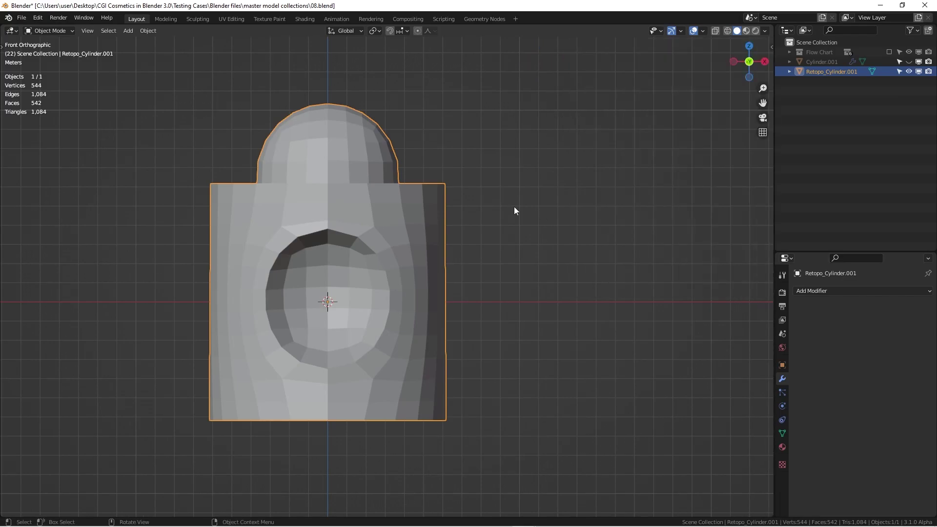
pyautogui.click(908, 60)
pyautogui.click(804, 60)
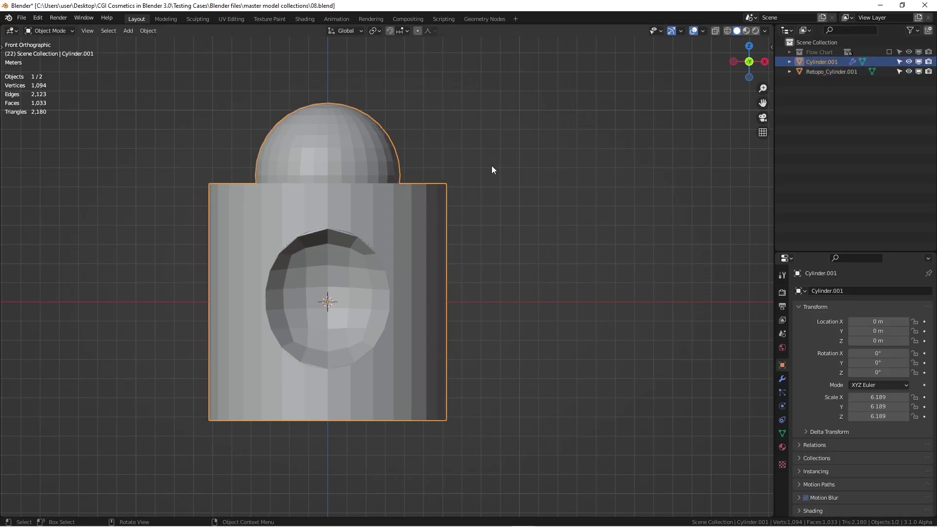
pyautogui.scroll(-3, 492, 166)
pyautogui.press('g')
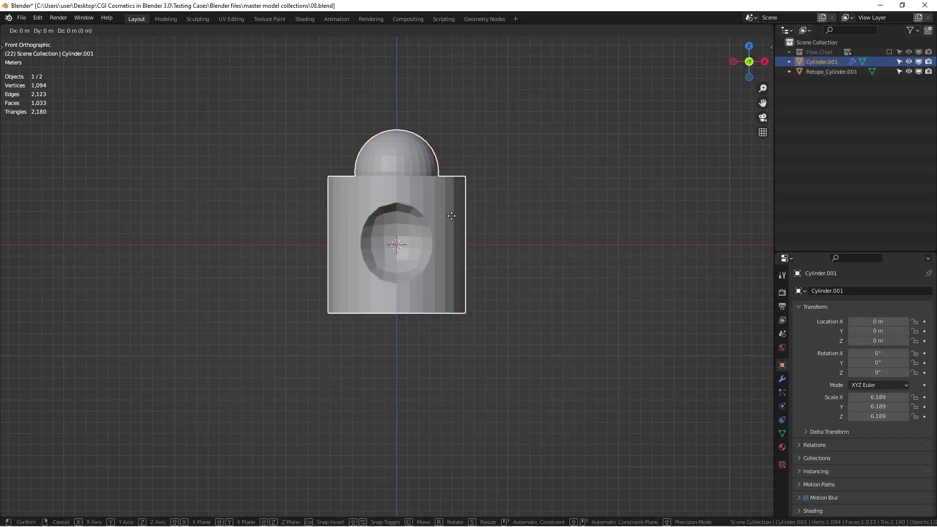
pyautogui.press('x')
pyautogui.click(285, 207)
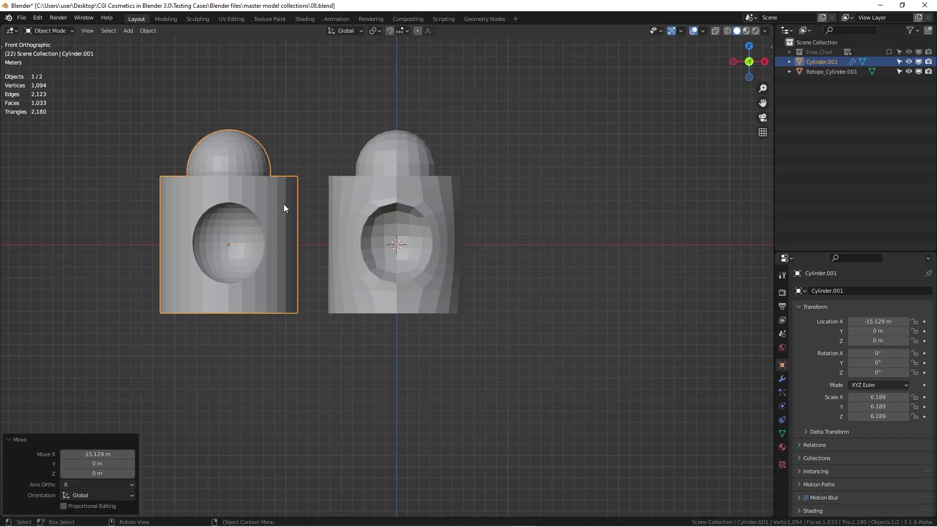
# - Compare both cylinders, then inspect Retopo_Cylinder.001's remeshed topology in edit mode
pyautogui.moveTo(285, 207); pyautogui.dragTo(439, 101, button='middle')
pyautogui.scroll(2, 435, 180)
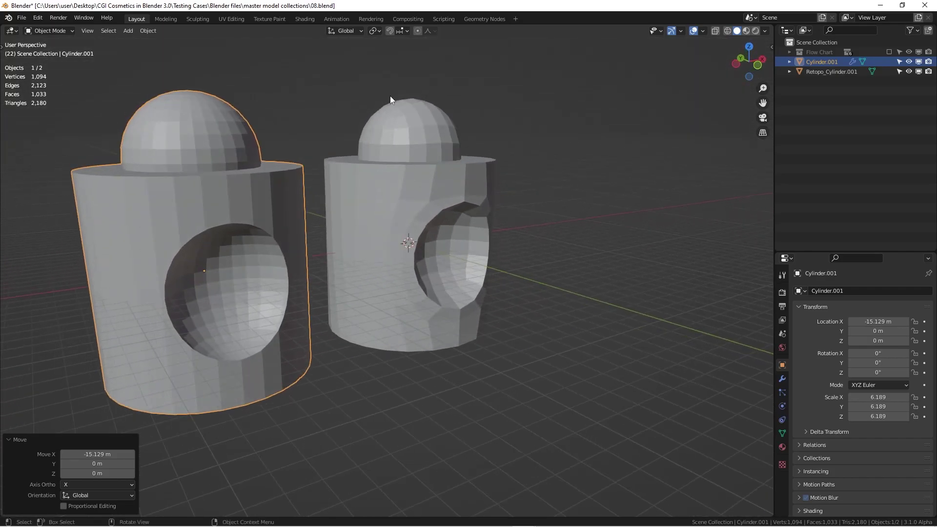
pyautogui.moveTo(400, 154); pyautogui.dragTo(367, 213, button='middle')
pyautogui.keyDown('alt'); pyautogui.moveTo(373, 260); pyautogui.dragTo(403, 250, button='middle'); pyautogui.keyUp('alt')
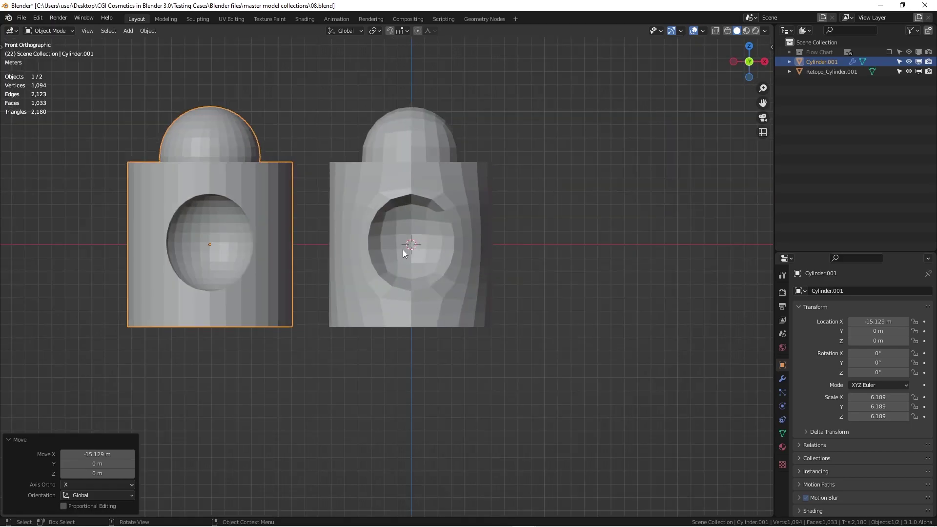
pyautogui.click(431, 149)
pyautogui.scroll(2, 405, 205)
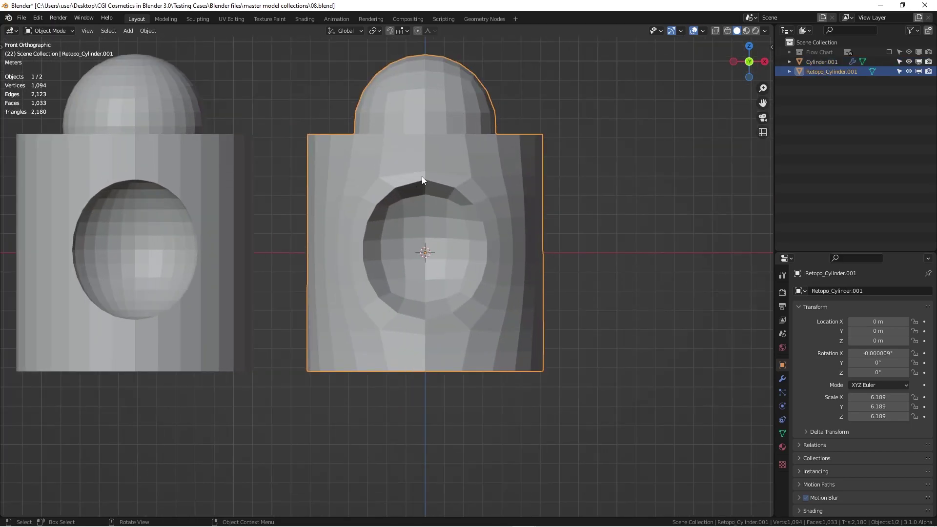
pyautogui.press('Tab')
pyautogui.moveTo(422, 177); pyautogui.dragTo(461, 208, button='middle')
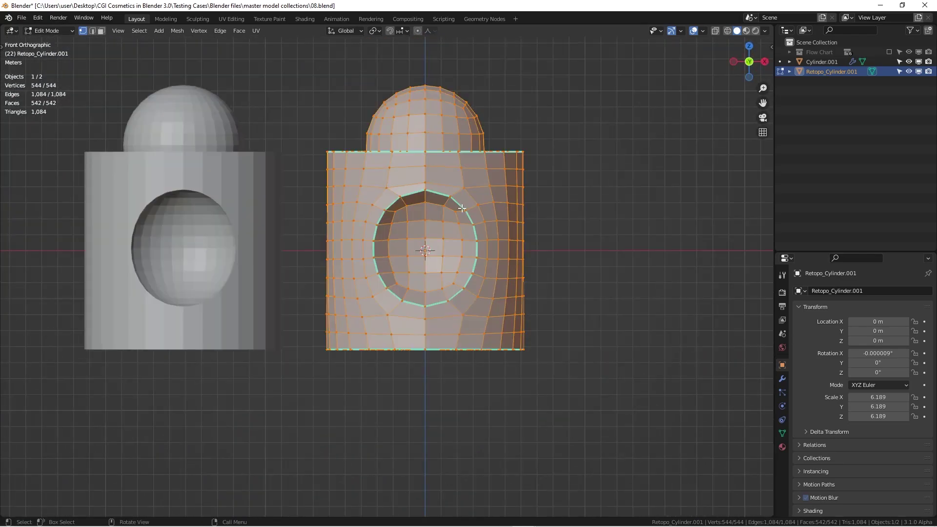
pyautogui.press('Tab')
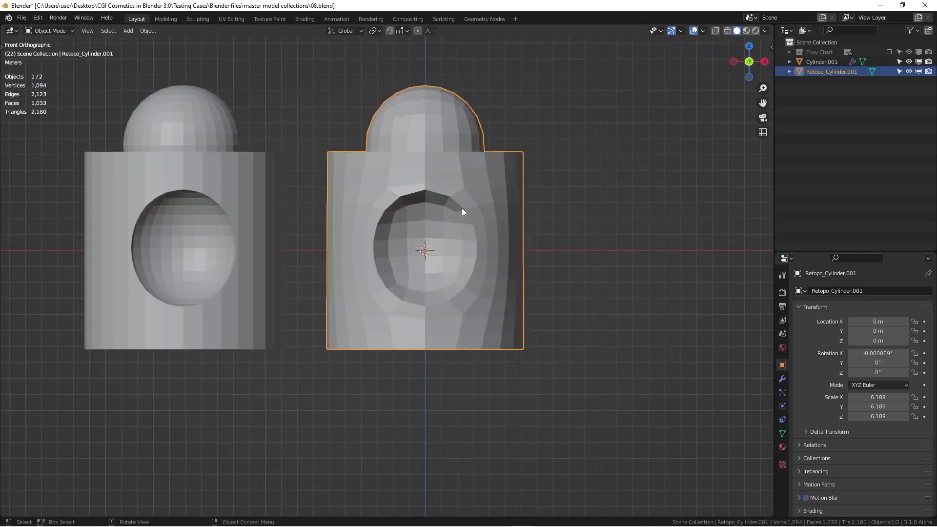
pyautogui.scroll(-1, 465, 208)
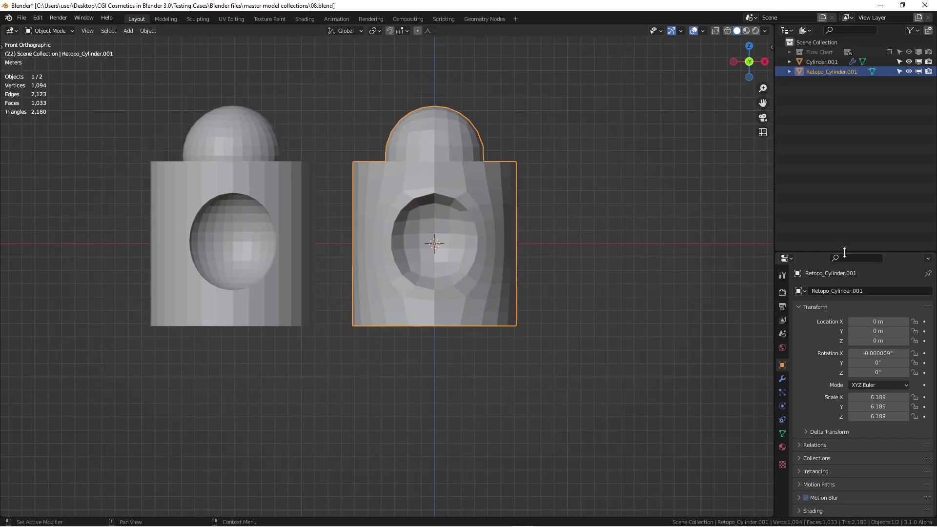
pyautogui.moveTo(844, 253); pyautogui.dragTo(844, 165)
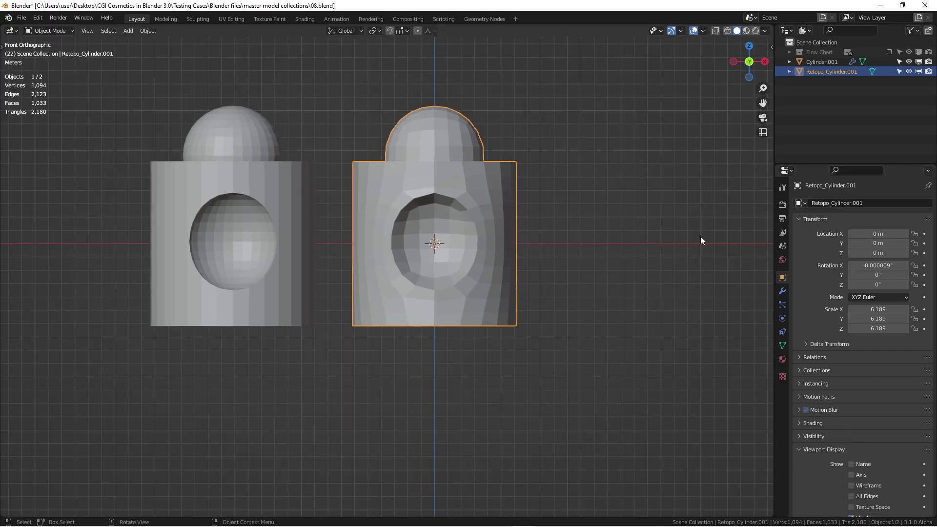
# - Give Retopo_Cylinder.001 a level-3 Subdivision Surface modifier and orbit to check the dome and dent
pyautogui.click(782, 291)
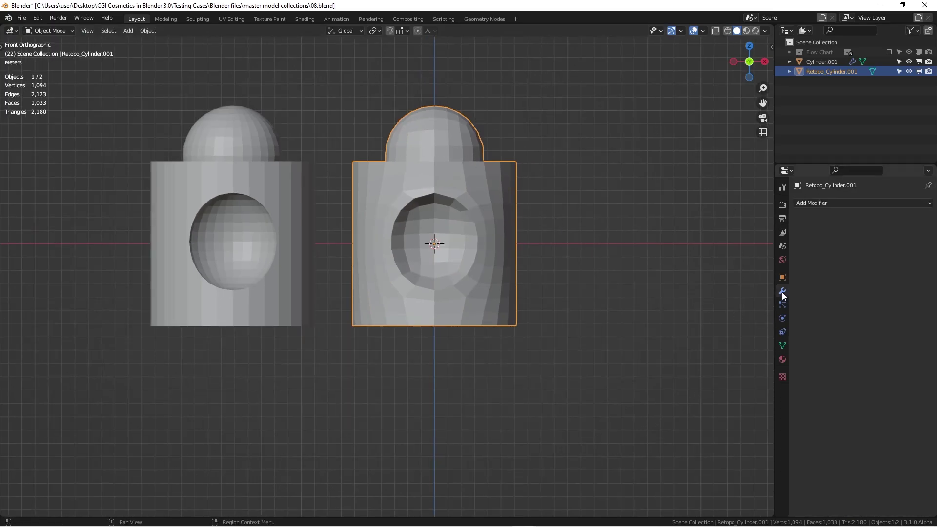
pyautogui.click(835, 202)
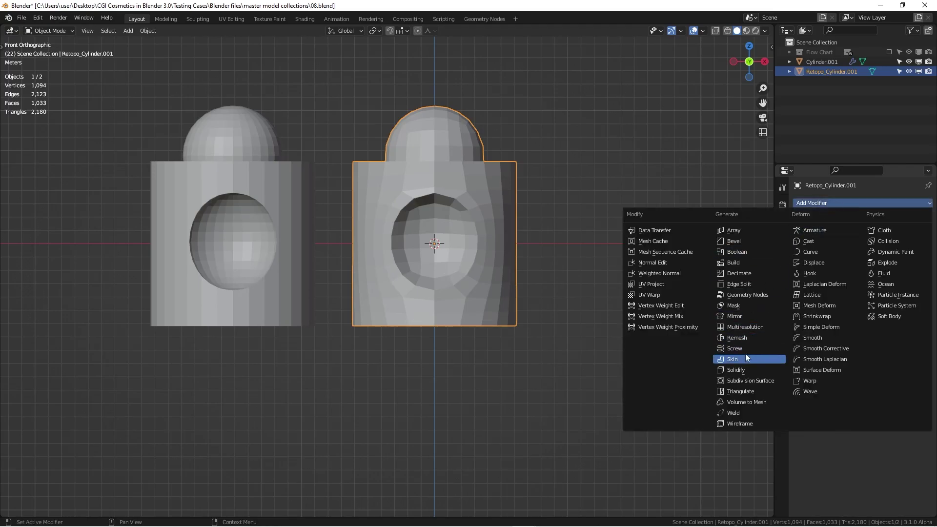
pyautogui.click(751, 380)
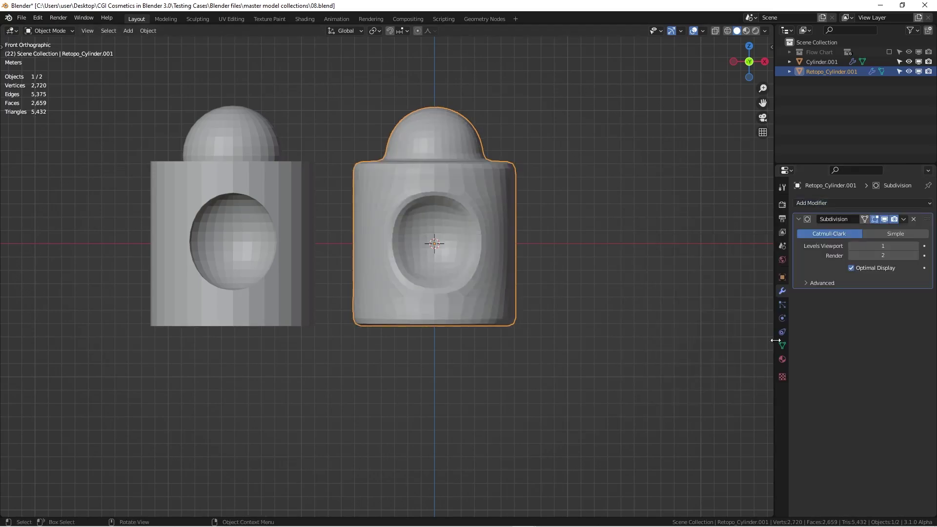
pyautogui.click(916, 246)
pyautogui.click(916, 246)
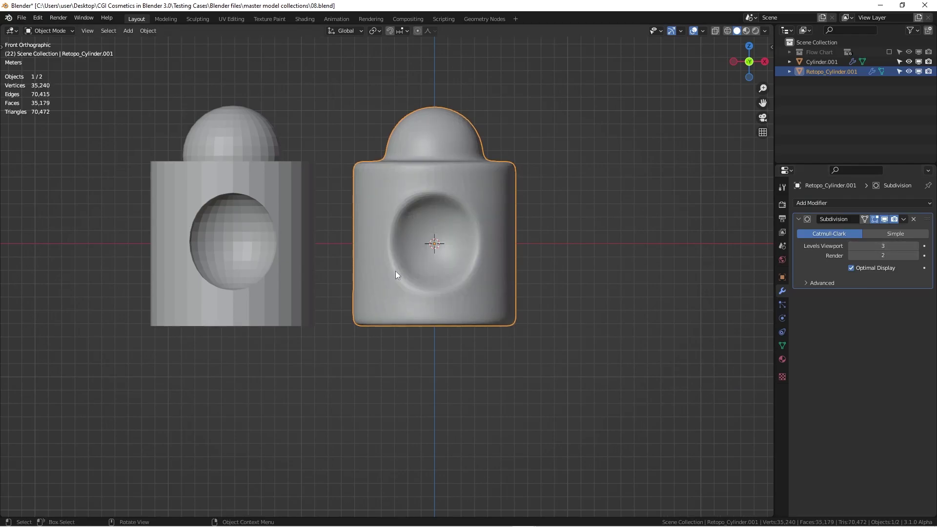
pyautogui.moveTo(429, 170); pyautogui.dragTo(404, 272, button='middle')
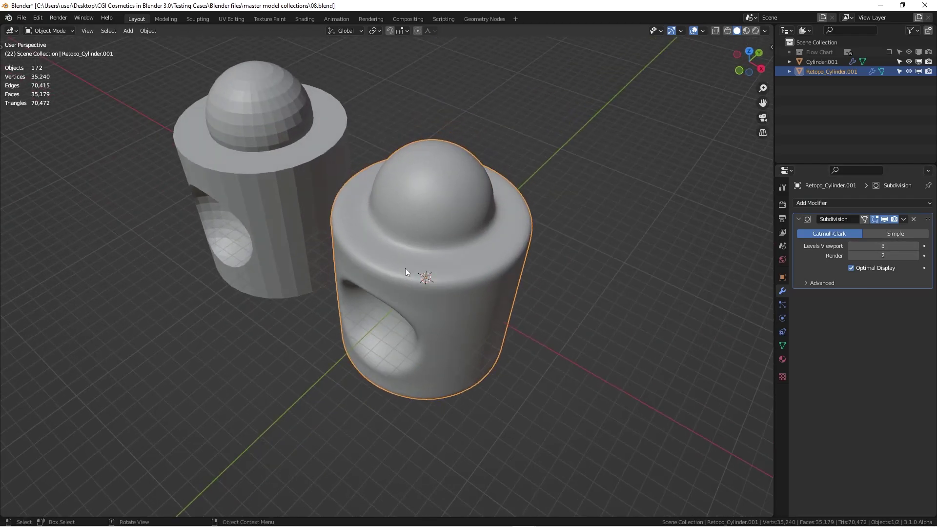
pyautogui.scroll(3, 468, 239)
pyautogui.moveTo(435, 228); pyautogui.dragTo(441, 165, button='middle')
pyautogui.scroll(3, 460, 169)
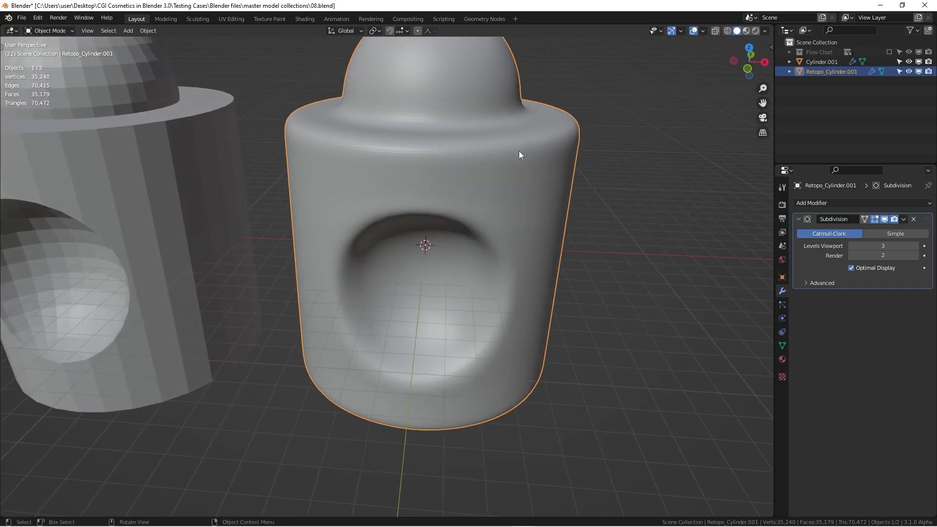
pyautogui.moveTo(519, 152); pyautogui.dragTo(502, 178, button='middle')
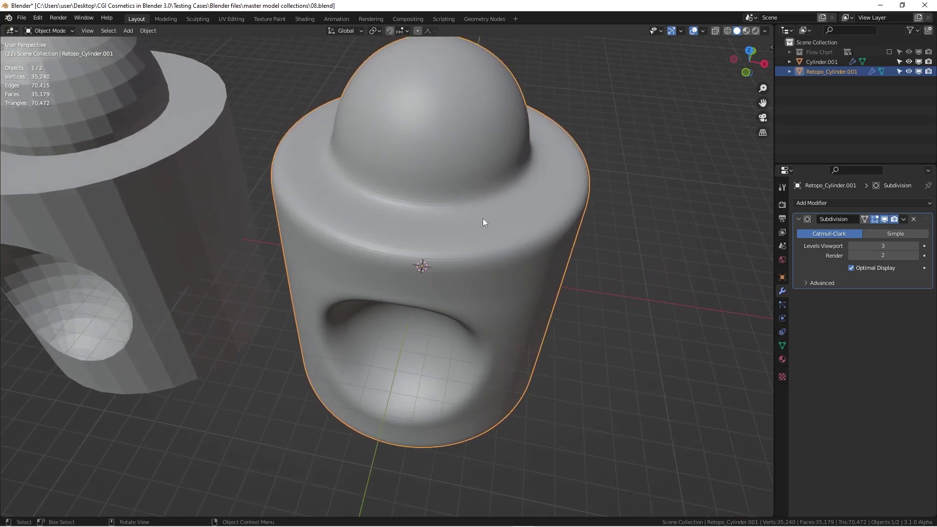
# - Add a centred edge loop on the top rim and bevel it into a support pair
pyautogui.press('Tab')
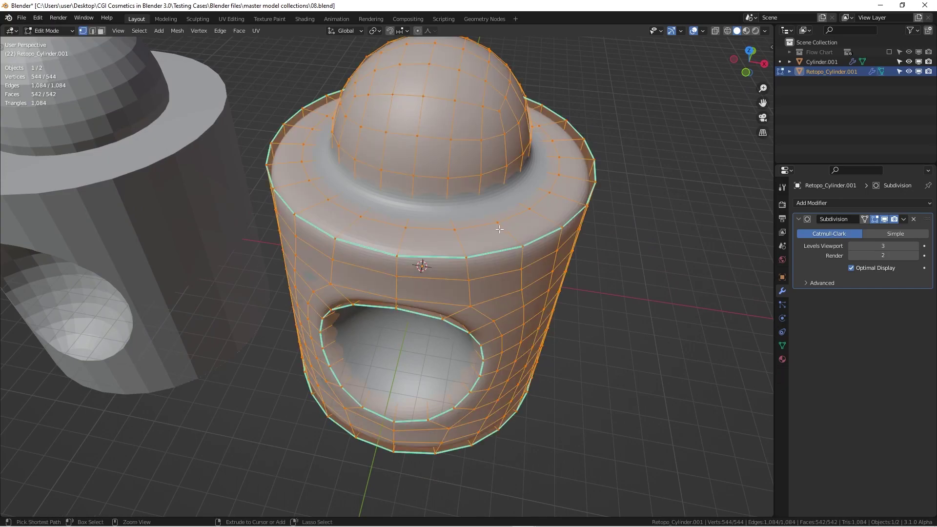
pyautogui.hotkey('ctrl', 'r')
pyautogui.click(507, 231)
pyautogui.rightClick(518, 225)
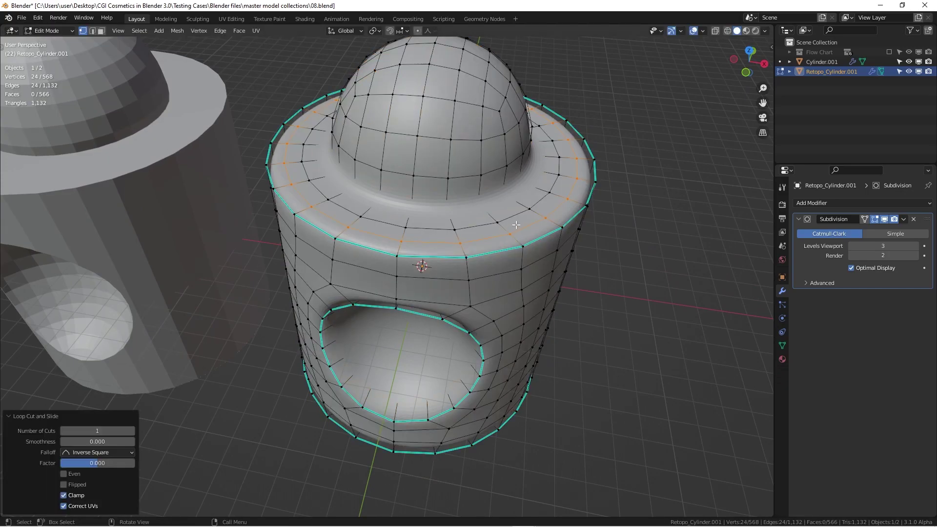
pyautogui.hotkey('ctrl', 'b')
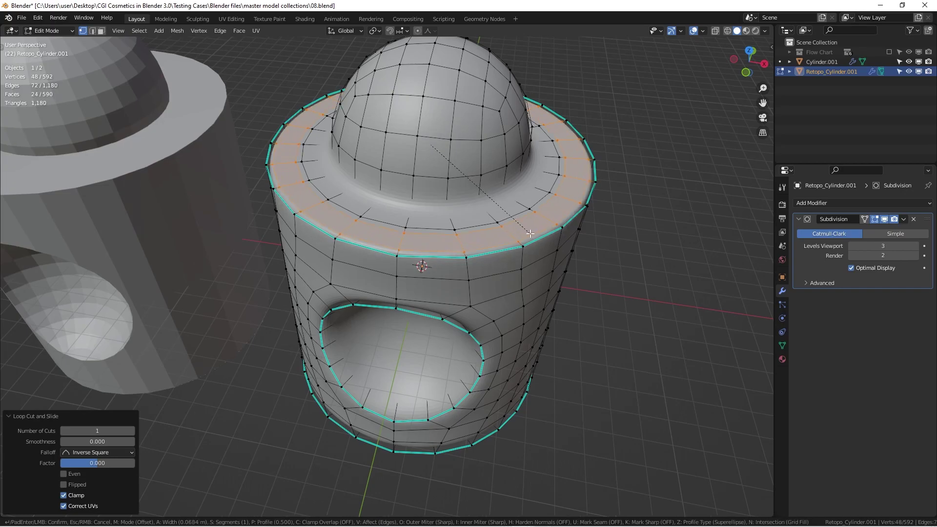
pyautogui.click(528, 233)
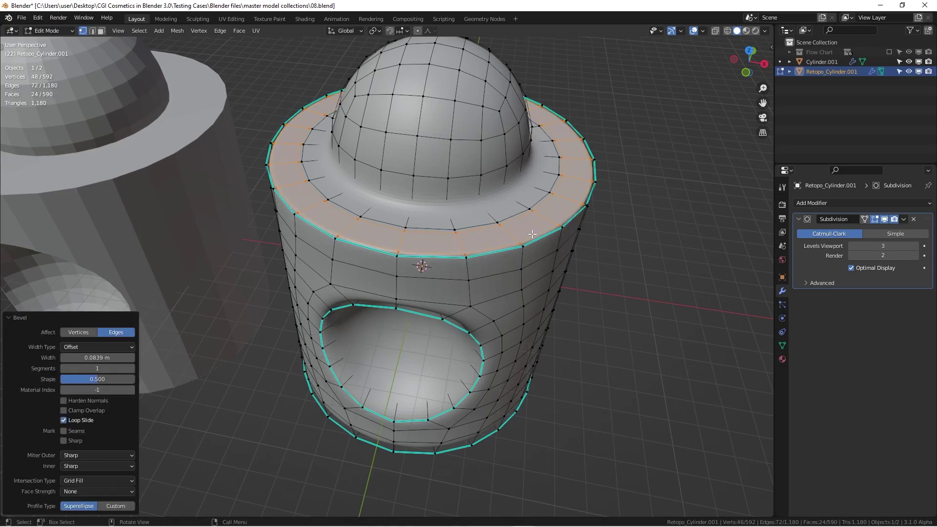
pyautogui.press('Tab')
pyautogui.moveTo(476, 226); pyautogui.dragTo(455, 201, button='middle')
# - Cut and bevel another centred top-rim loop into a pair around the dome base
pyautogui.press('Tab')
pyautogui.hotkey('ctrl', 'r')
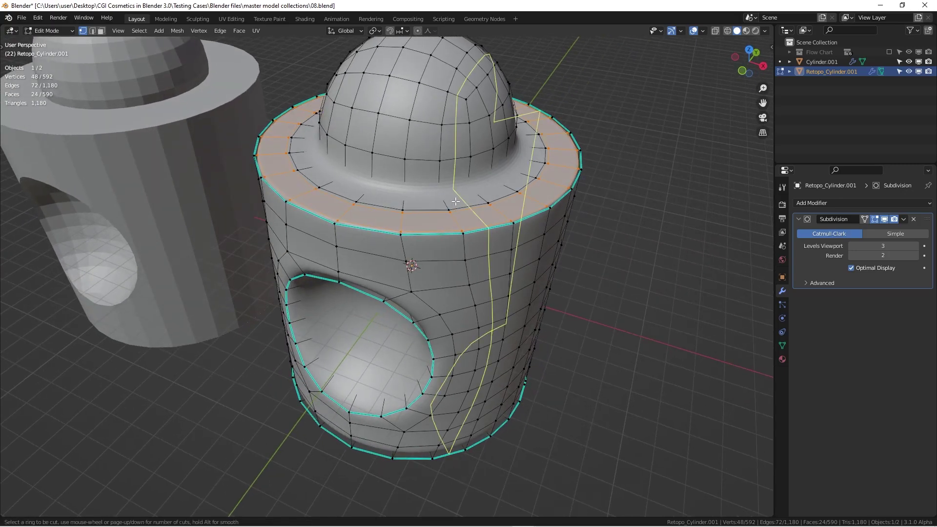
pyautogui.click(439, 199)
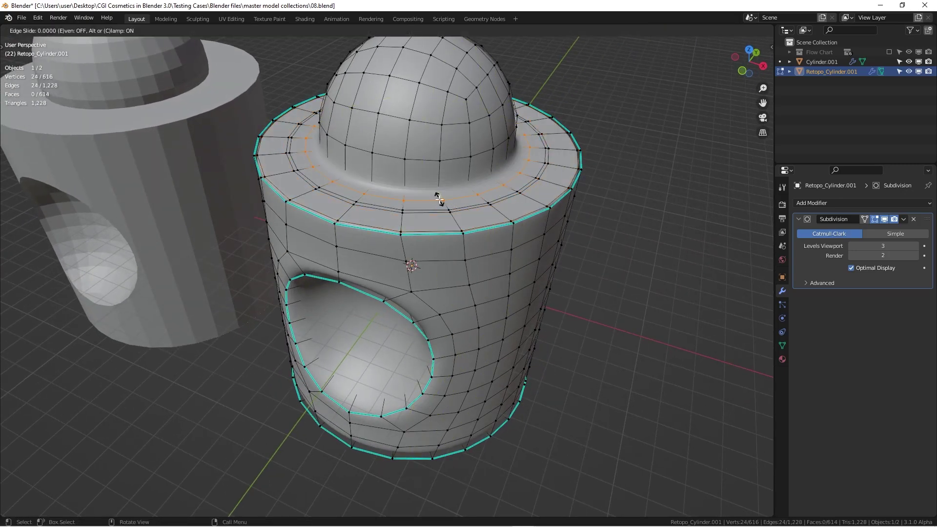
pyautogui.rightClick(439, 199)
pyautogui.hotkey('ctrl', 'b')
pyautogui.click(449, 207)
pyautogui.press('Tab')
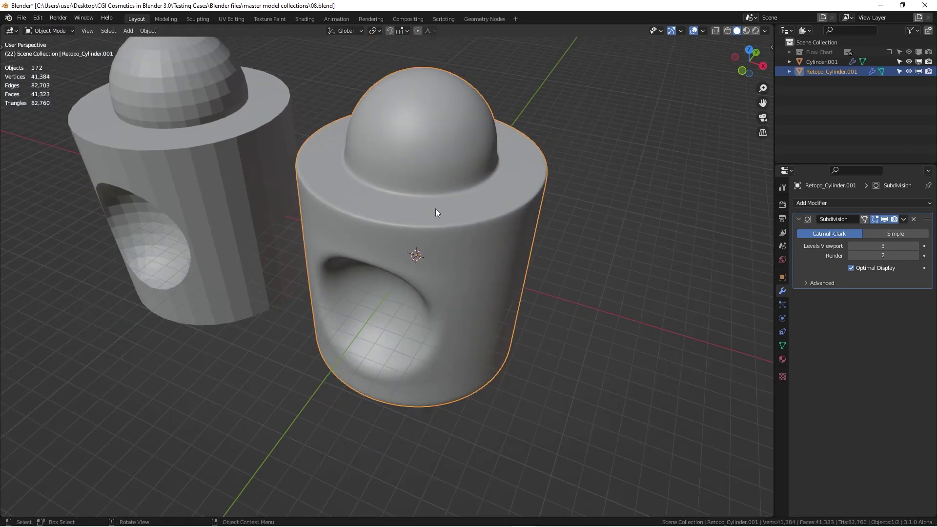
pyautogui.scroll(-3, 436, 209)
pyautogui.moveTo(436, 209); pyautogui.dragTo(370, 174, button='middle')
pyautogui.moveTo(420, 197); pyautogui.dragTo(441, 197, button='middle')
# - Add a loop around the side dent and slide it close to the dent rim
pyautogui.press('Tab')
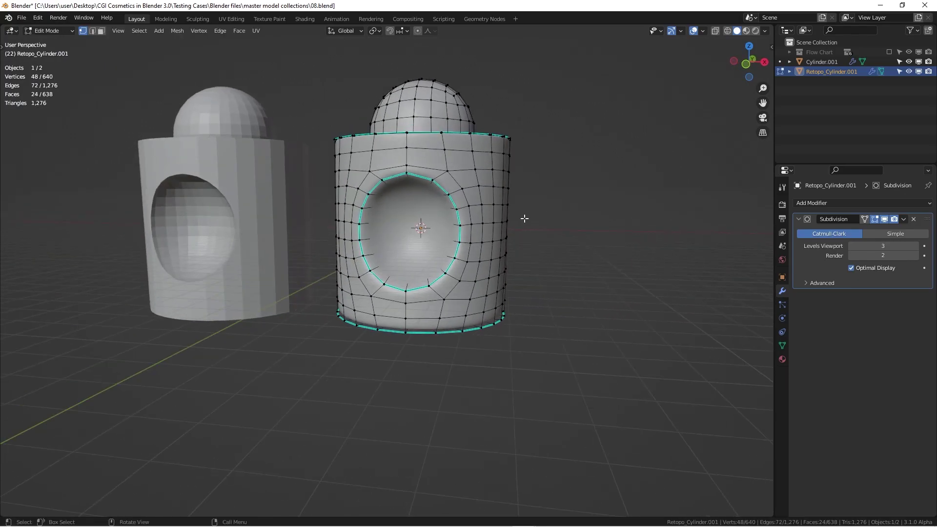
pyautogui.scroll(4, 485, 226)
pyautogui.hotkey('ctrl', 'r')
pyautogui.click(364, 131)
pyautogui.rightClick(364, 129)
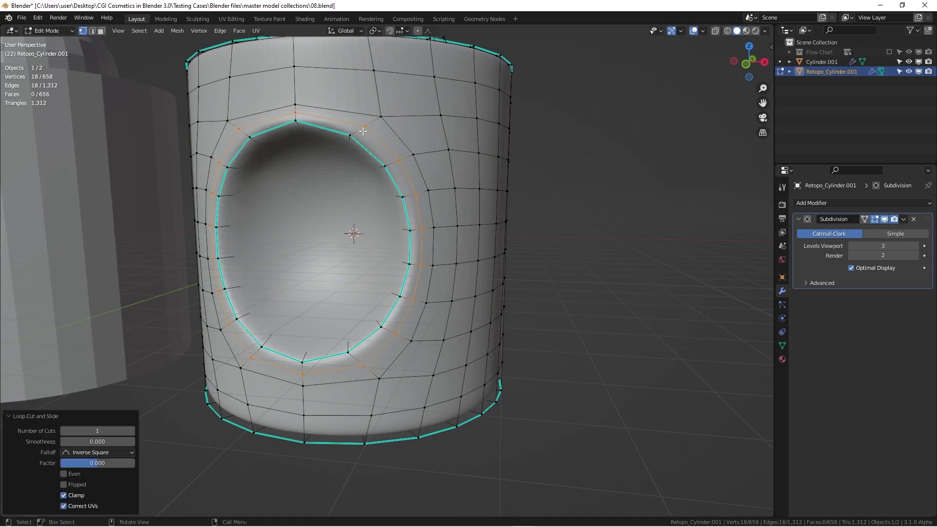
pyautogui.press('g')
pyautogui.press('g')
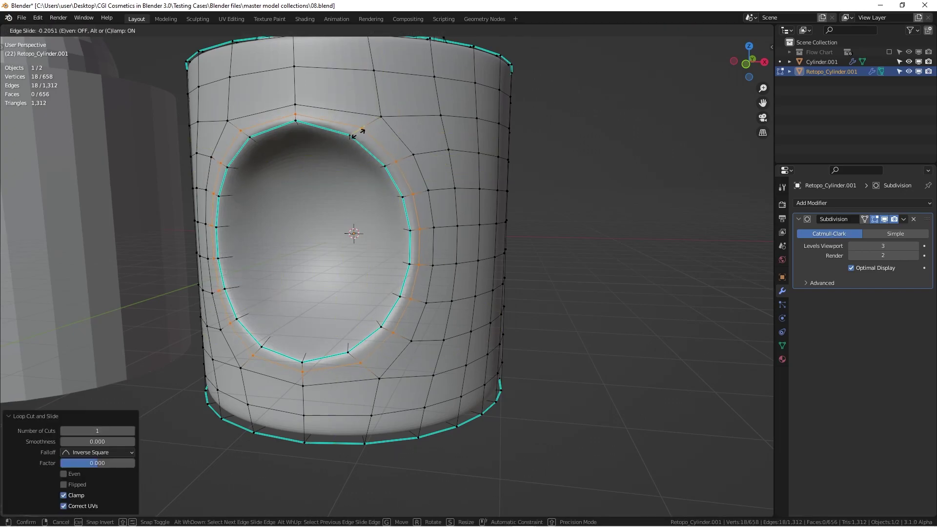
pyautogui.click(352, 138)
pyautogui.scroll(-2, 293, 278)
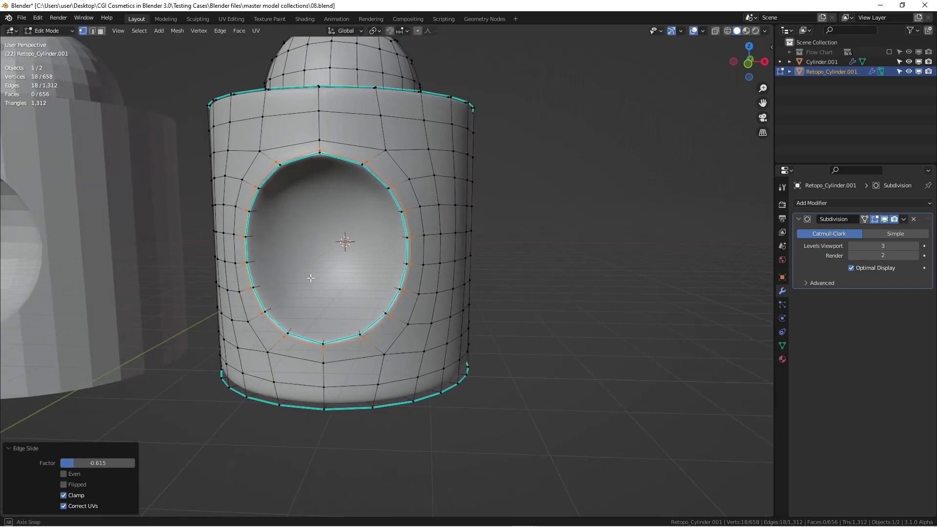
pyautogui.press('Tab')
pyautogui.press('Tab')
pyautogui.moveTo(308, 258); pyautogui.dragTo(265, 262, button='middle')
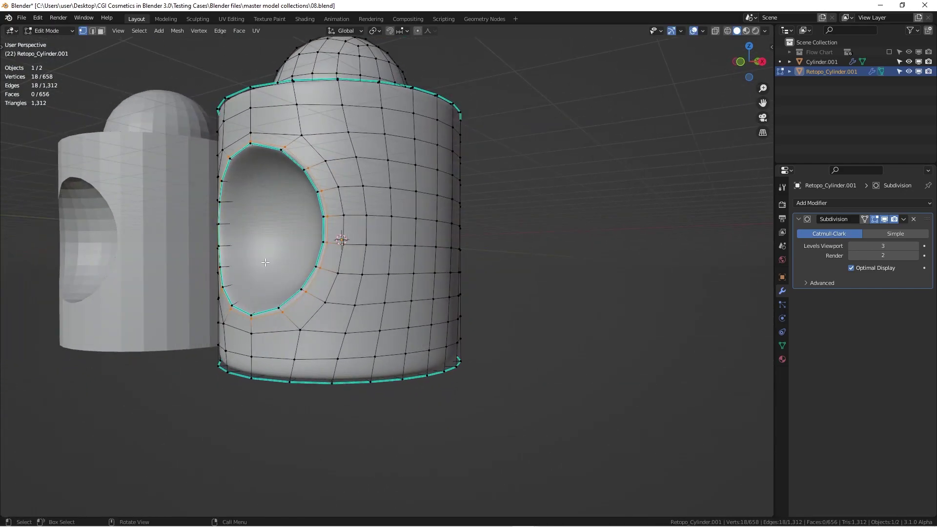
# - Add a loop on the dent's inner wall, with Subdivision preview toggled off, and slide it toward the rim
pyautogui.click(884, 220)
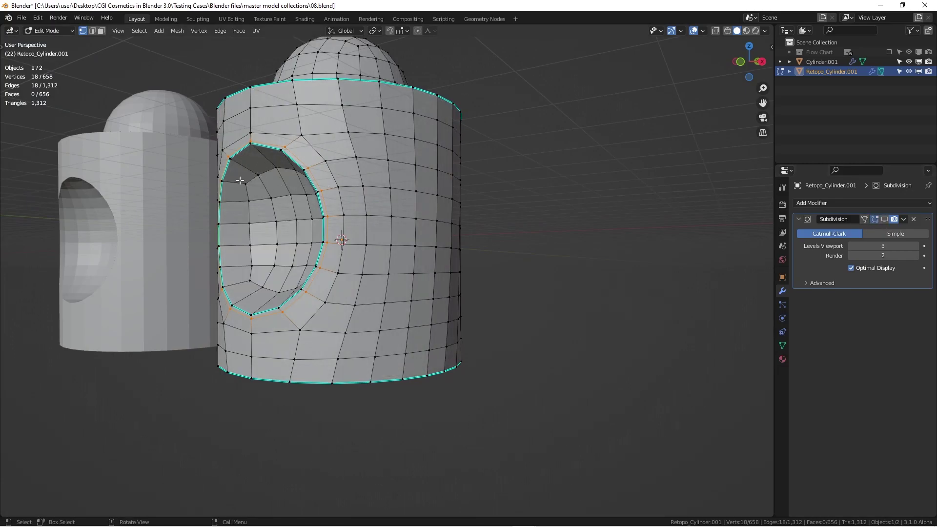
pyautogui.hotkey('ctrl', 'r')
pyautogui.click(237, 183)
pyautogui.rightClick(234, 185)
pyautogui.click(884, 219)
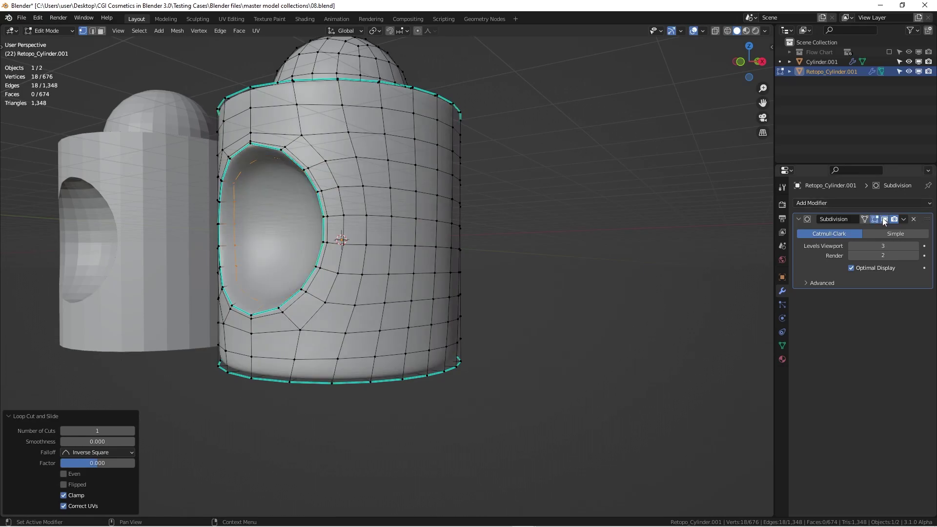
pyautogui.press('g')
pyautogui.press('g')
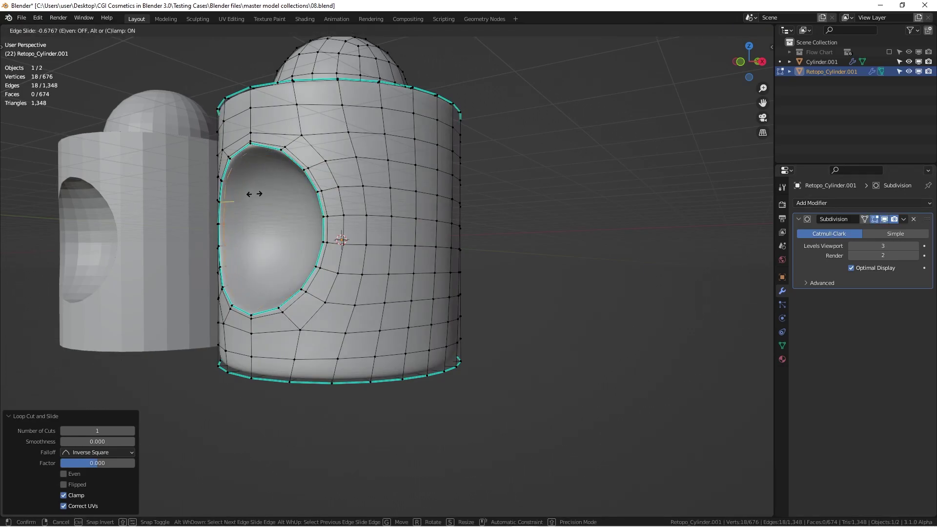
pyautogui.click(253, 194)
pyautogui.press('Tab')
pyautogui.moveTo(292, 210); pyautogui.dragTo(358, 270, button='middle')
pyautogui.press('KP_1')
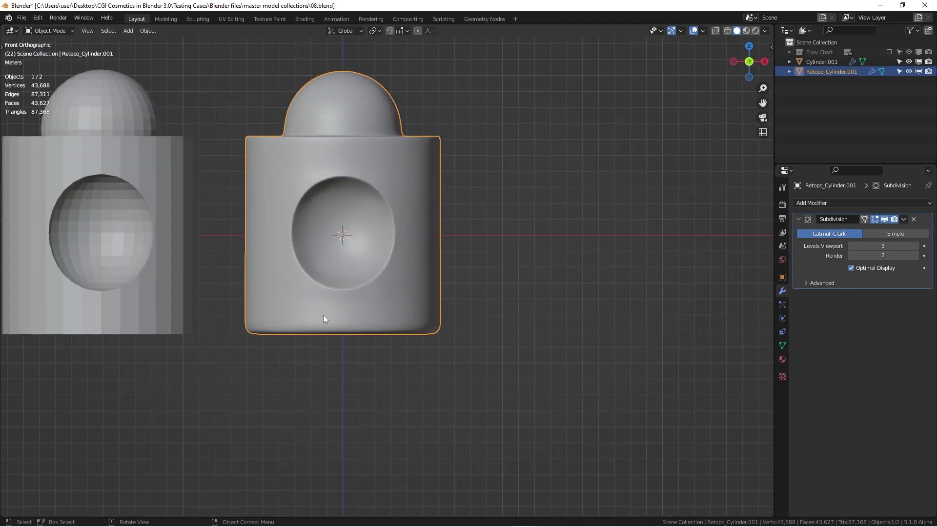
# - Slide a new horizontal loop down to hug the cylinder's bottom edge, then view from the front
pyautogui.press('Tab')
pyautogui.scroll(1, 327, 318)
pyautogui.hotkey('ctrl', 'r')
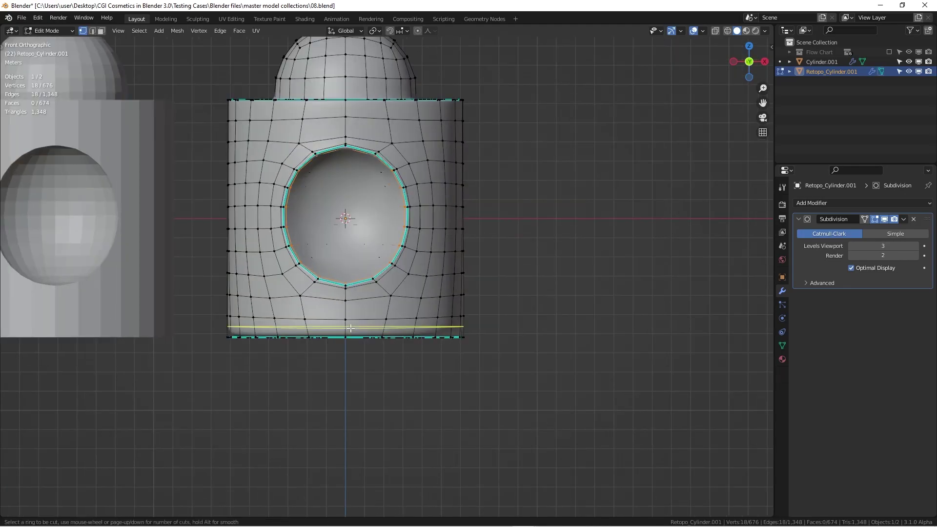
pyautogui.click(351, 328)
pyautogui.click(356, 335)
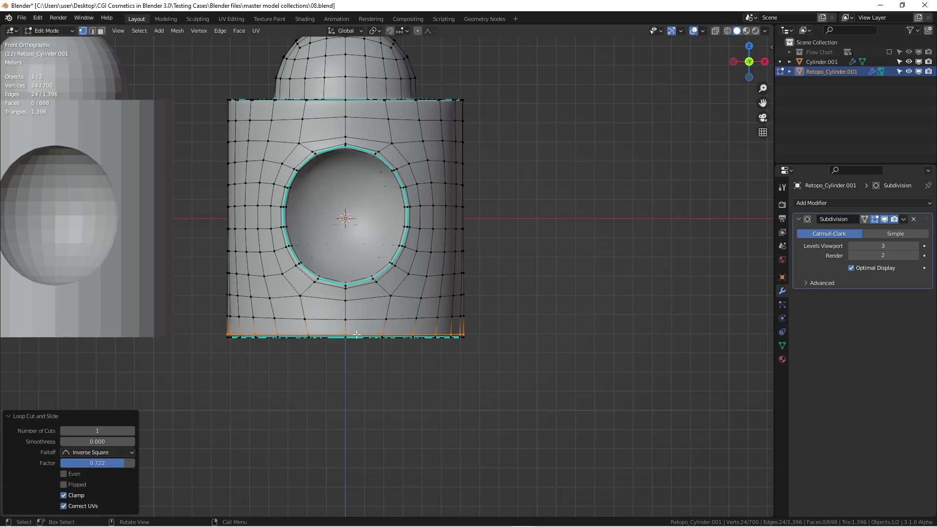
pyautogui.press('Tab')
pyautogui.scroll(-2, 371, 321)
pyautogui.moveTo(370, 321); pyautogui.dragTo(353, 259, button='middle')
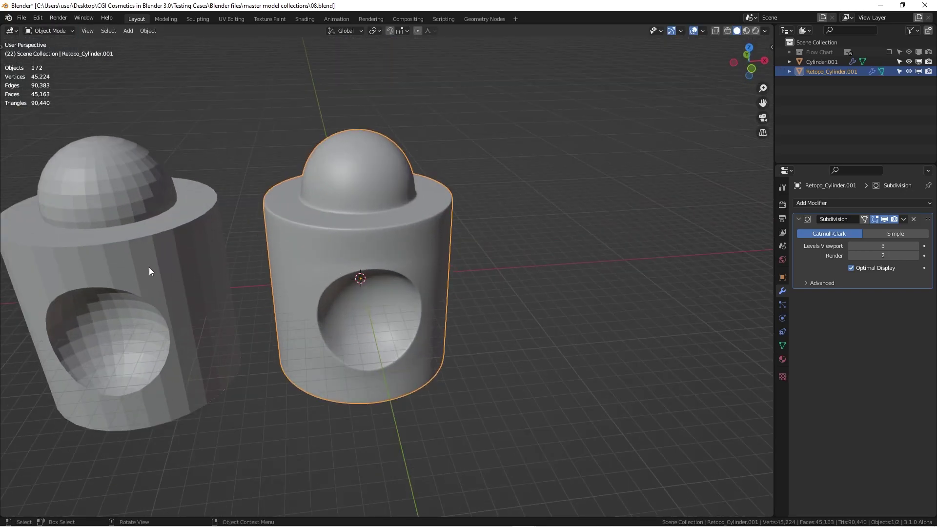
pyautogui.moveTo(320, 204); pyautogui.dragTo(303, 214, button='middle')
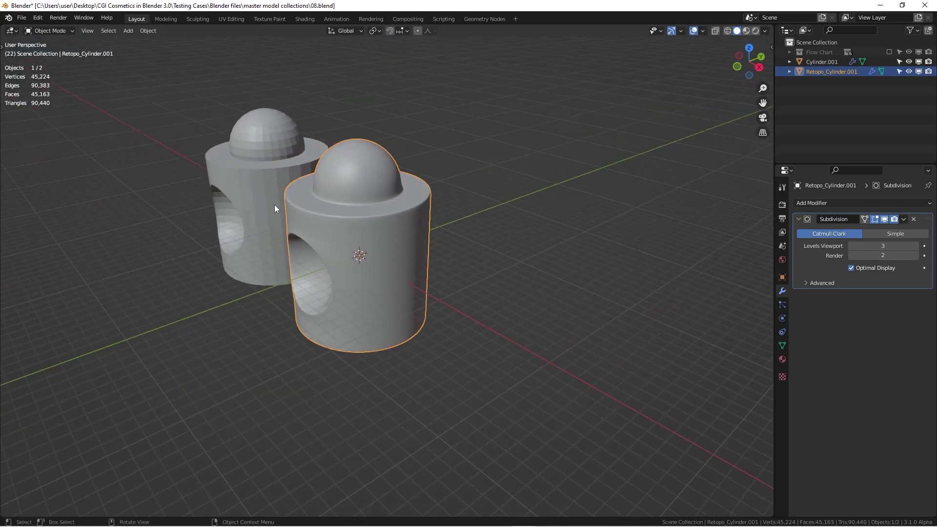
pyautogui.press('KP_1')
pyautogui.scroll(3, 250, 232)
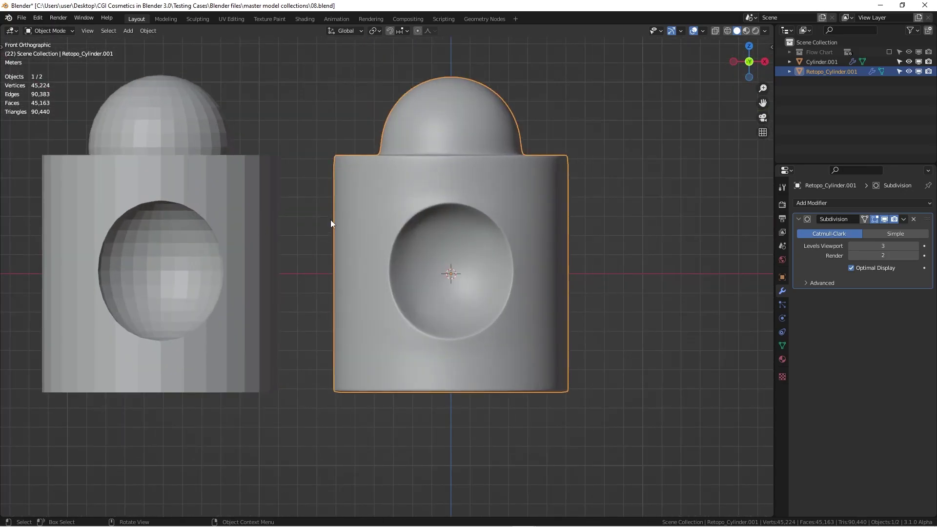
pyautogui.moveTo(158, 189); pyautogui.dragTo(202, 243, button='middle')
pyautogui.click(185, 217)
pyautogui.press('Tab')
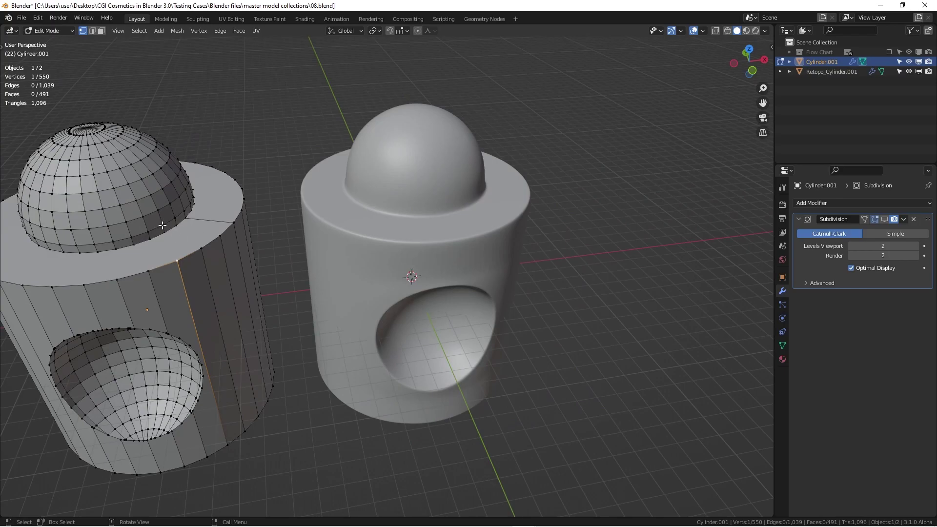
pyautogui.scroll(-4, 195, 249)
pyautogui.scroll(3, 214, 239)
pyautogui.moveTo(215, 239); pyautogui.dragTo(268, 218, button='middle')
pyautogui.press('Tab')
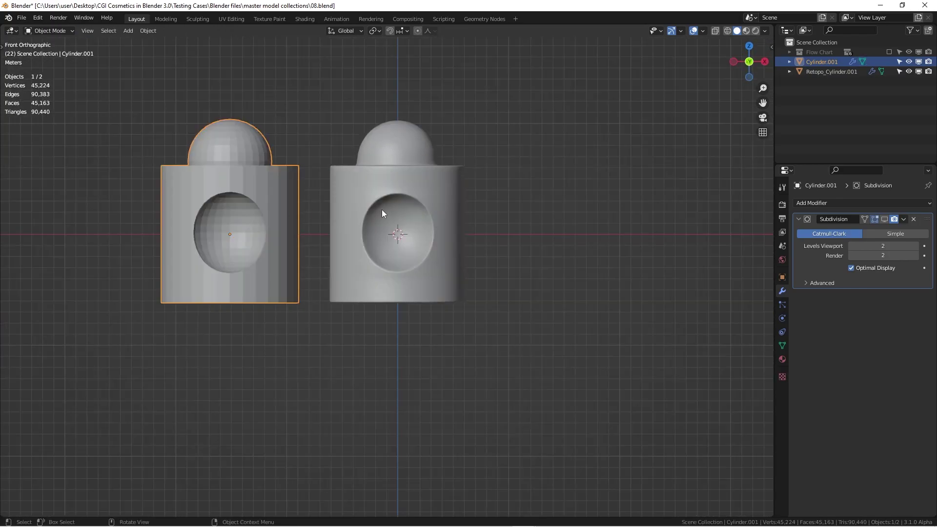
pyautogui.scroll(2, 384, 210)
pyautogui.scroll(-1, 405, 244)
pyautogui.scroll(2, 409, 280)
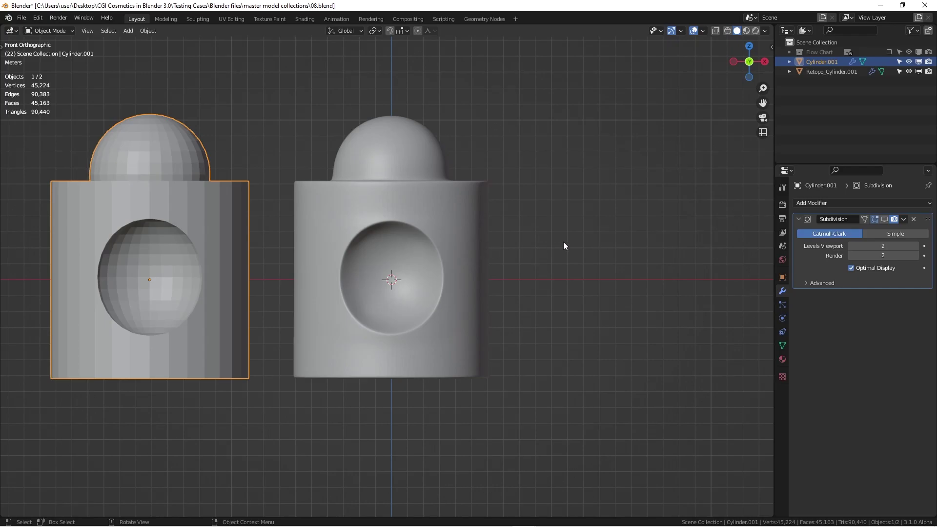
pyautogui.keyDown('shift'); pyautogui.moveTo(558, 251); pyautogui.dragTo(627, 240, button='middle'); pyautogui.keyUp('shift')
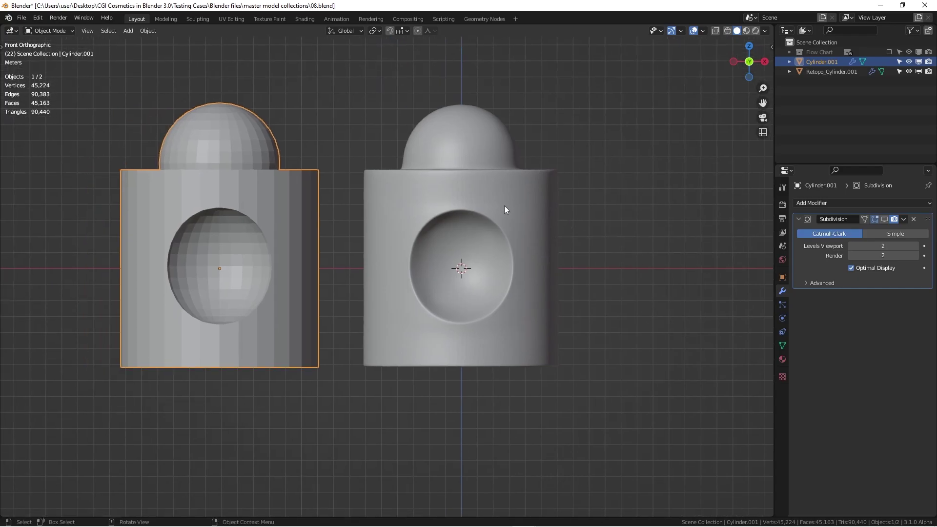
pyautogui.moveTo(510, 203); pyautogui.dragTo(436, 239, button='middle')
pyautogui.moveTo(492, 232); pyautogui.dragTo(565, 201, button='middle')
pyautogui.press('KP_1')
pyautogui.scroll(-3, 517, 223)
pyautogui.keyDown('shift'); pyautogui.moveTo(513, 223); pyautogui.dragTo(429, 217, button='middle'); pyautogui.keyUp('shift')
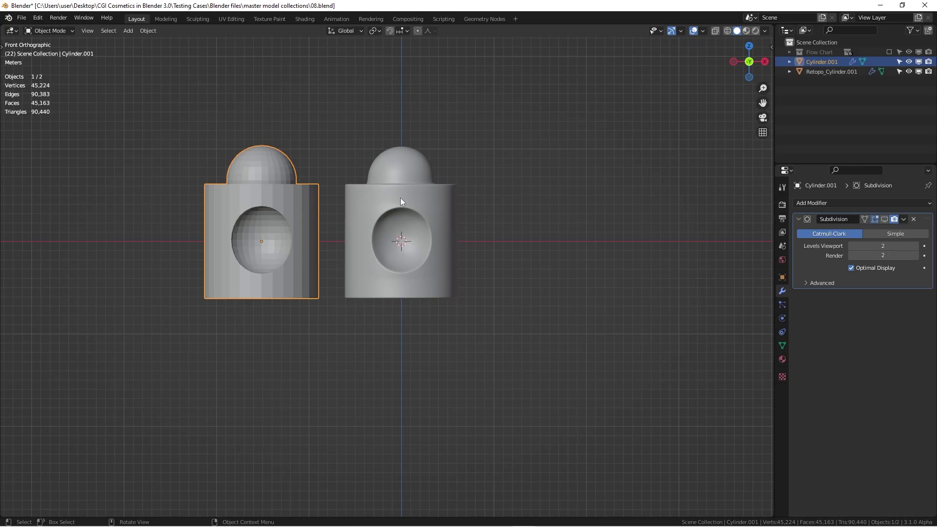
pyautogui.scroll(3, 400, 198)
pyautogui.keyDown('shift'); pyautogui.moveTo(401, 203); pyautogui.dragTo(488, 180, button='middle'); pyautogui.keyUp('shift')
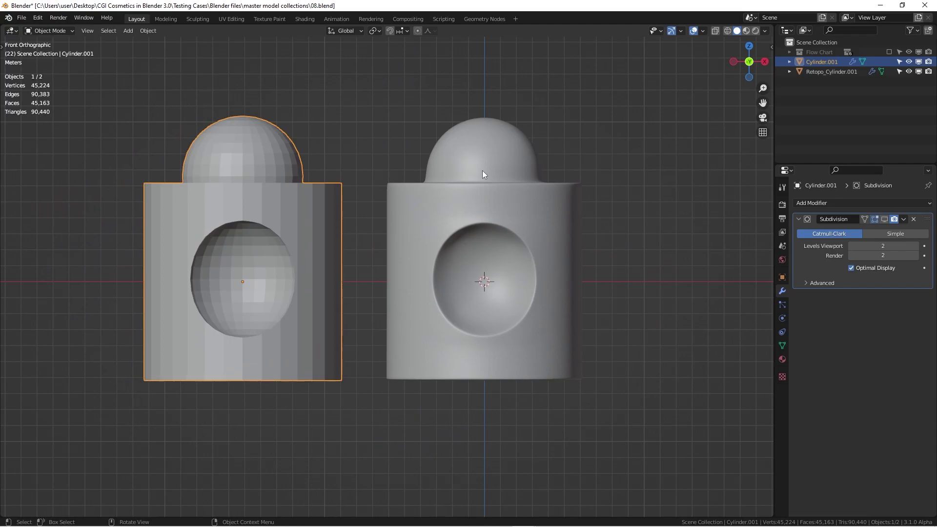
pyautogui.moveTo(484, 175); pyautogui.dragTo(475, 210, button='middle')
pyautogui.click(510, 172)
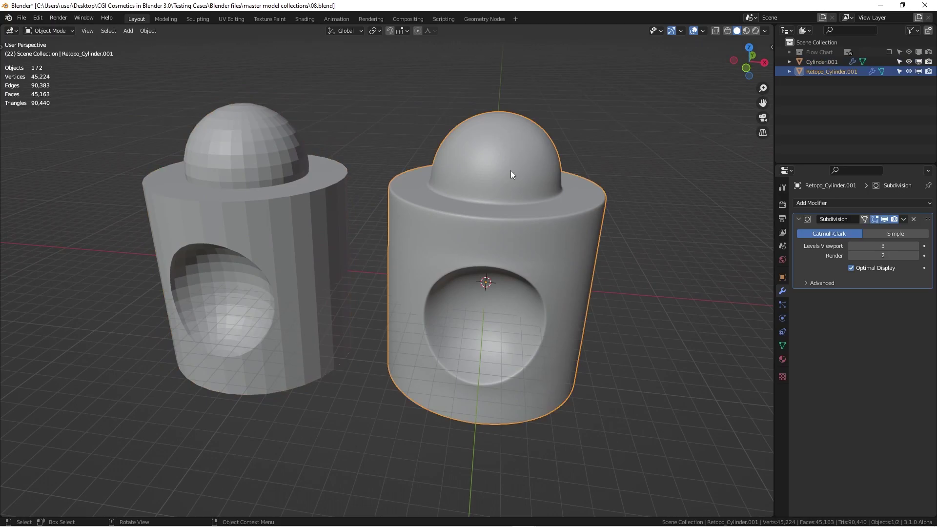
pyautogui.press('Tab')
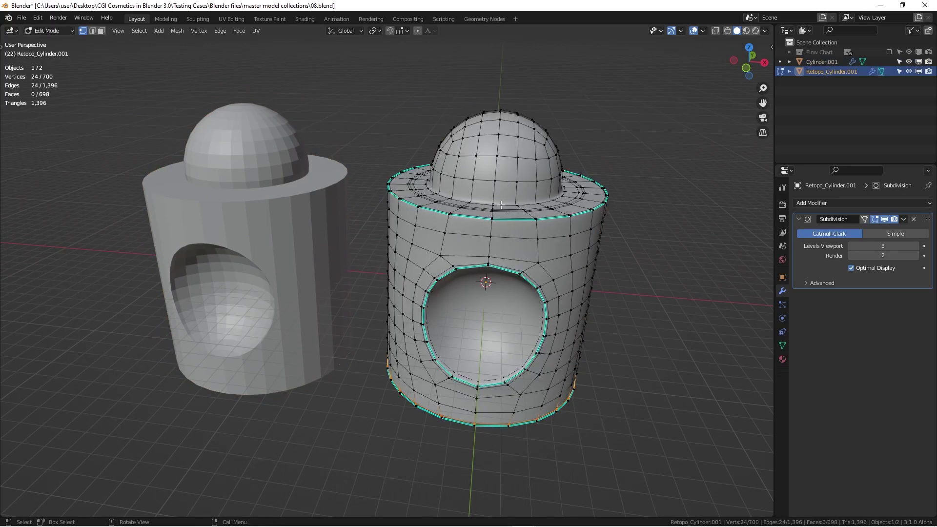
pyautogui.press('Tab')
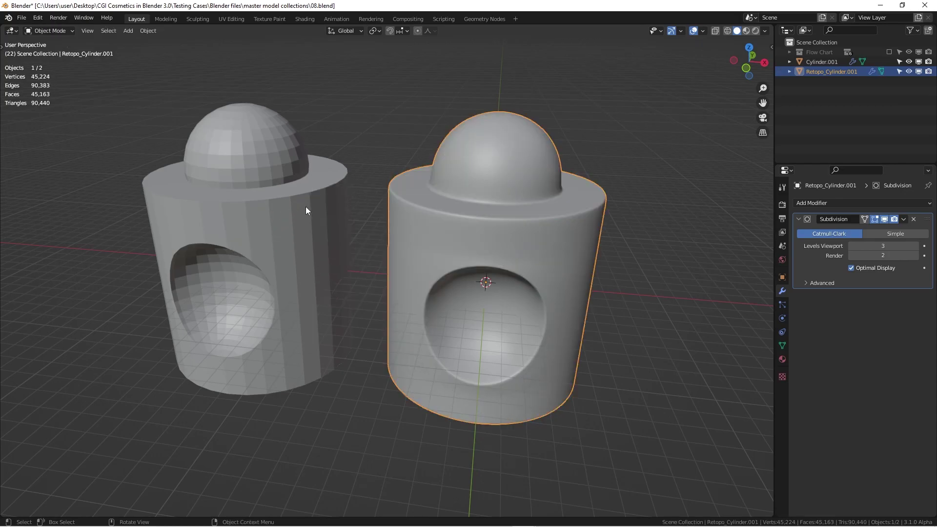
pyautogui.press('KP_1')
pyautogui.press('KP_5')
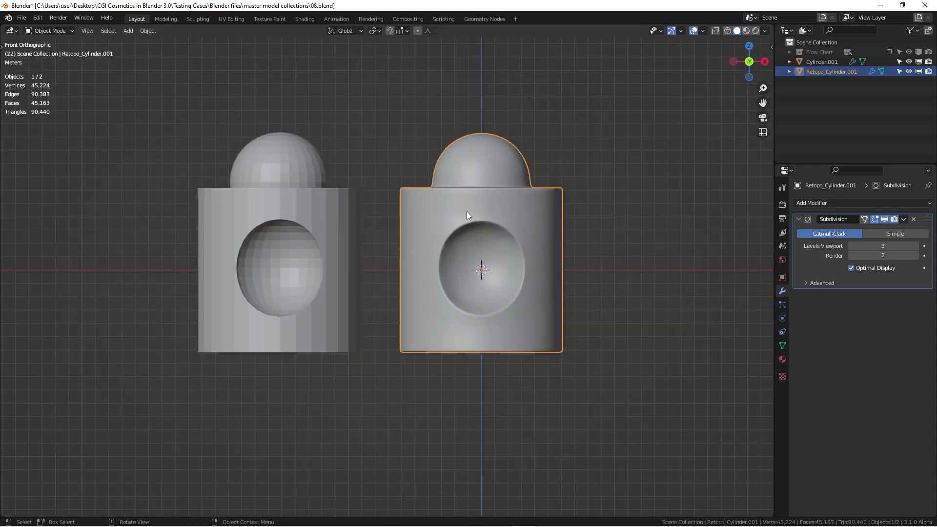
pyautogui.keyDown('shift'); pyautogui.moveTo(415, 197); pyautogui.dragTo(368, 182, button='middle'); pyautogui.keyUp('shift')
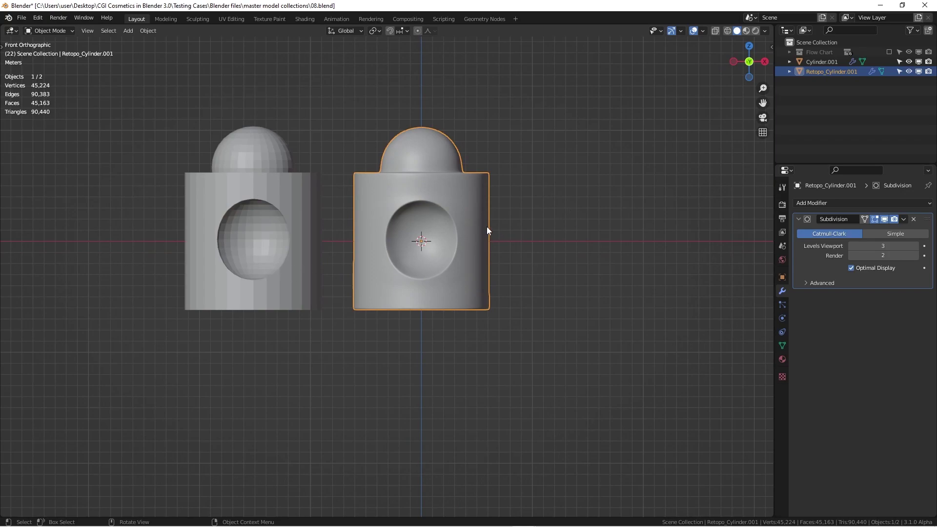
pyautogui.keyDown('shift'); pyautogui.moveTo(501, 224); pyautogui.dragTo(548, 245, button='middle'); pyautogui.keyUp('shift')
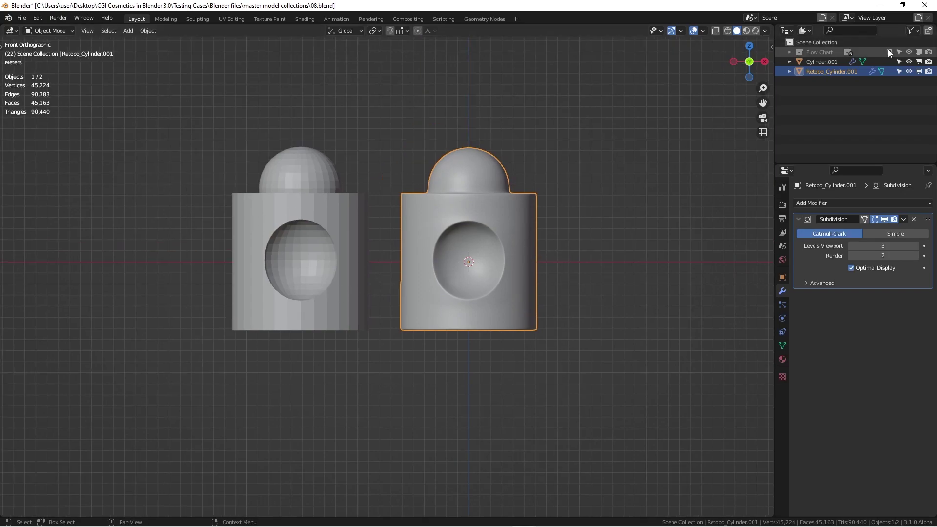